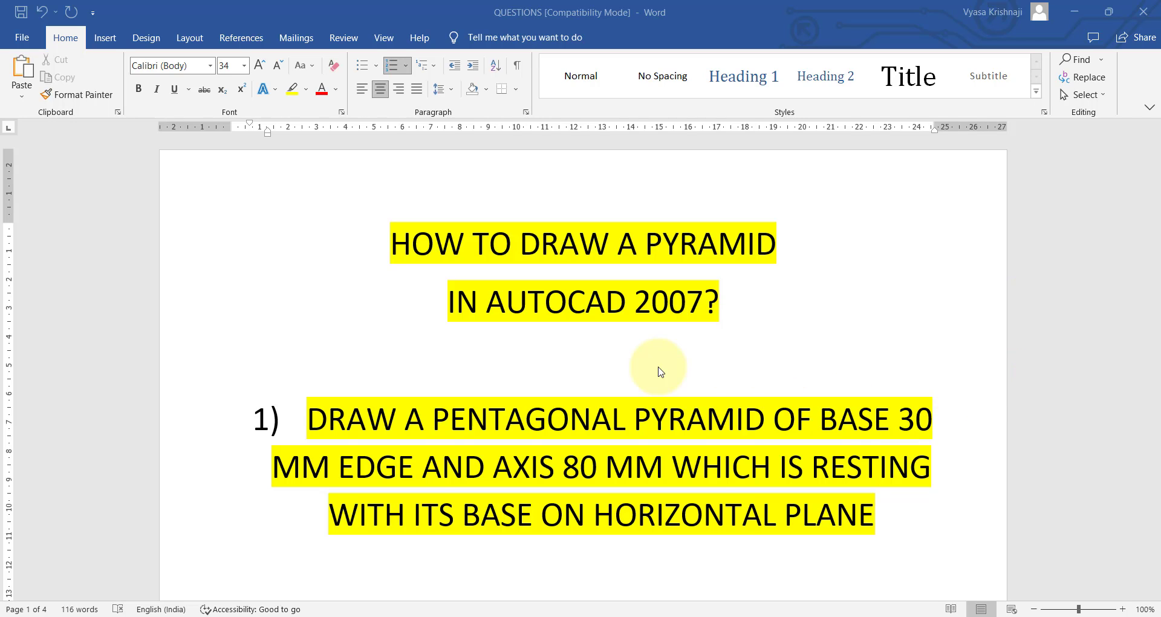
Review the pentagonal pyramid picture in the browser and the exercise text in the QUESTIONS document in Word.
mouse_move(729, 616)
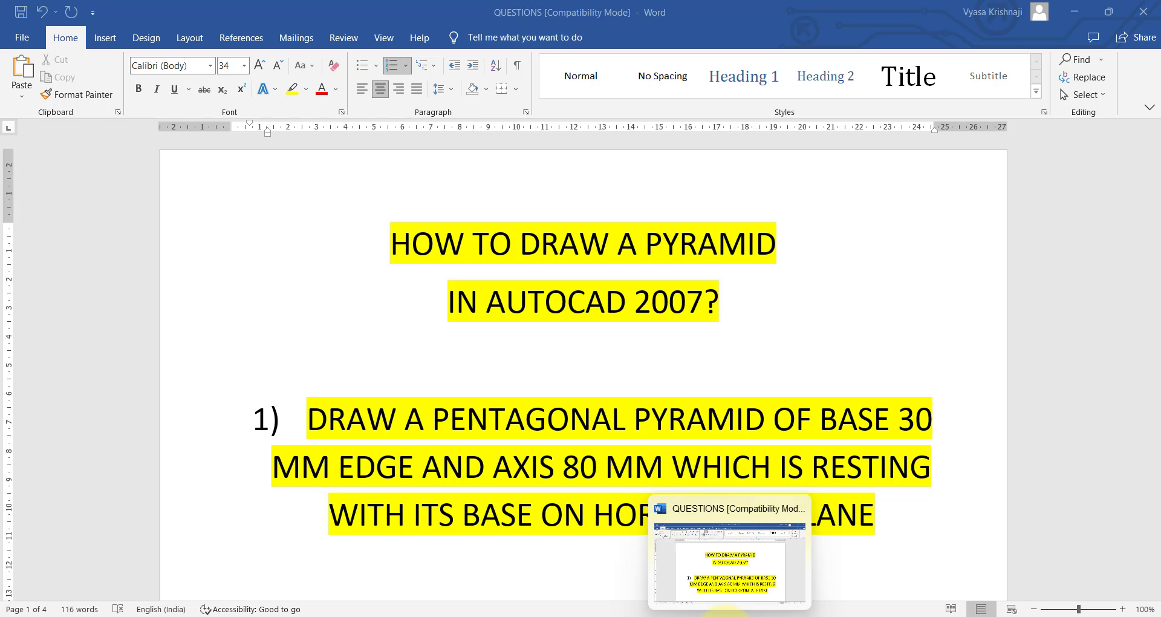
left_click(572, 615)
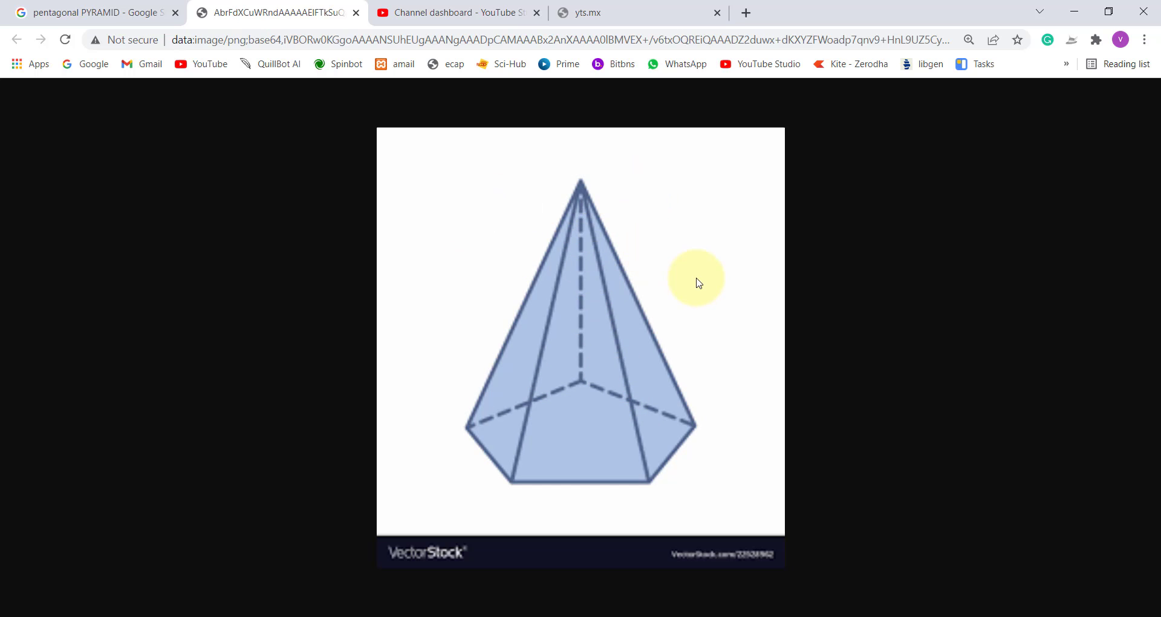
mouse_move(782, 616)
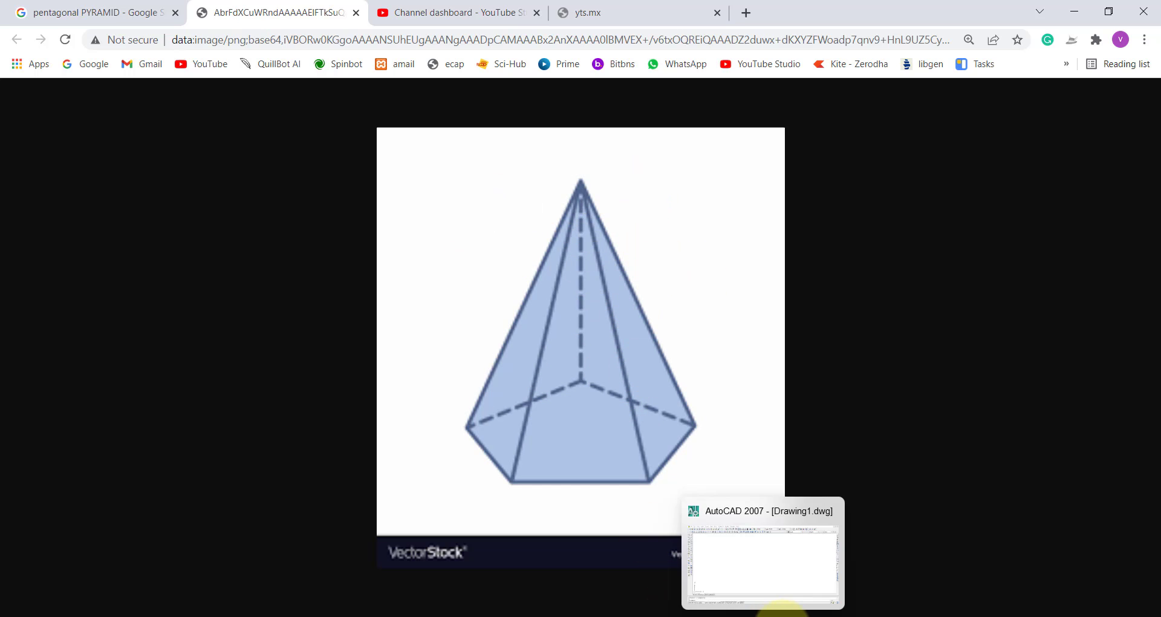
left_click(731, 614)
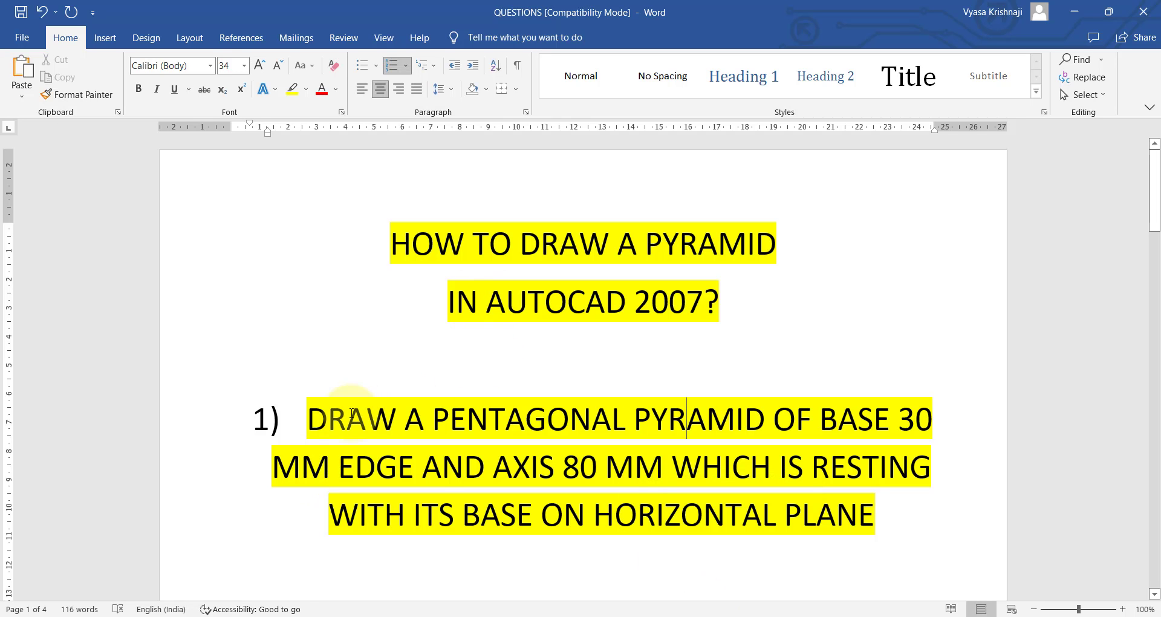
scroll(405, 407, "down", 1)
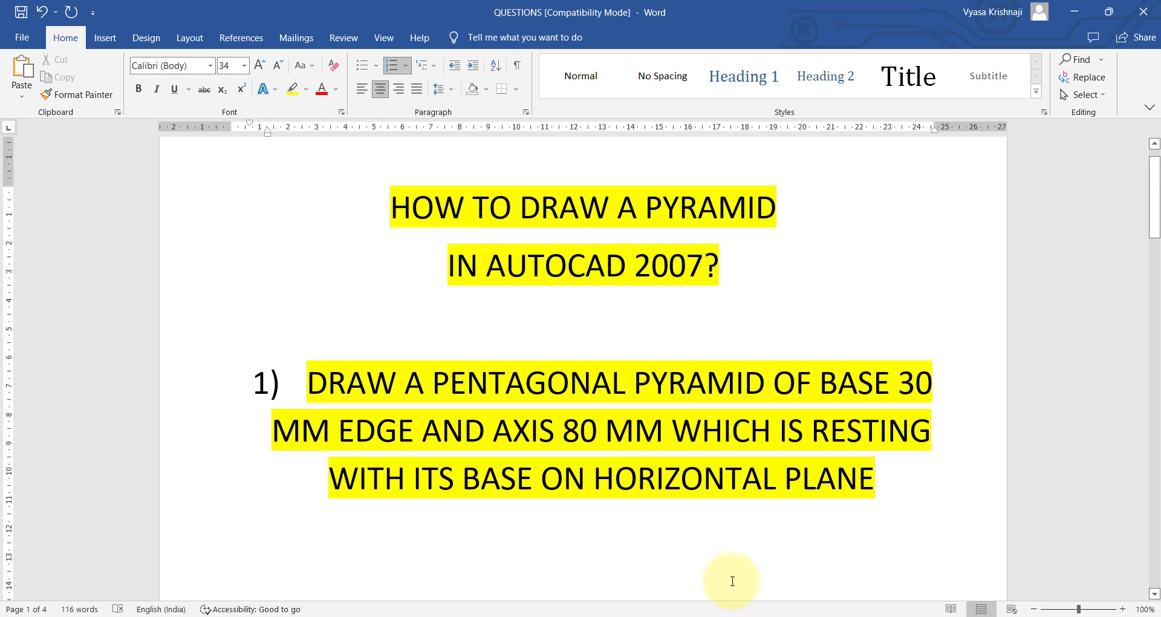
Switch to AutoCAD, set the top view and start a pyramid with 5 sides, checking the exercise in Word.
left_click(764, 605)
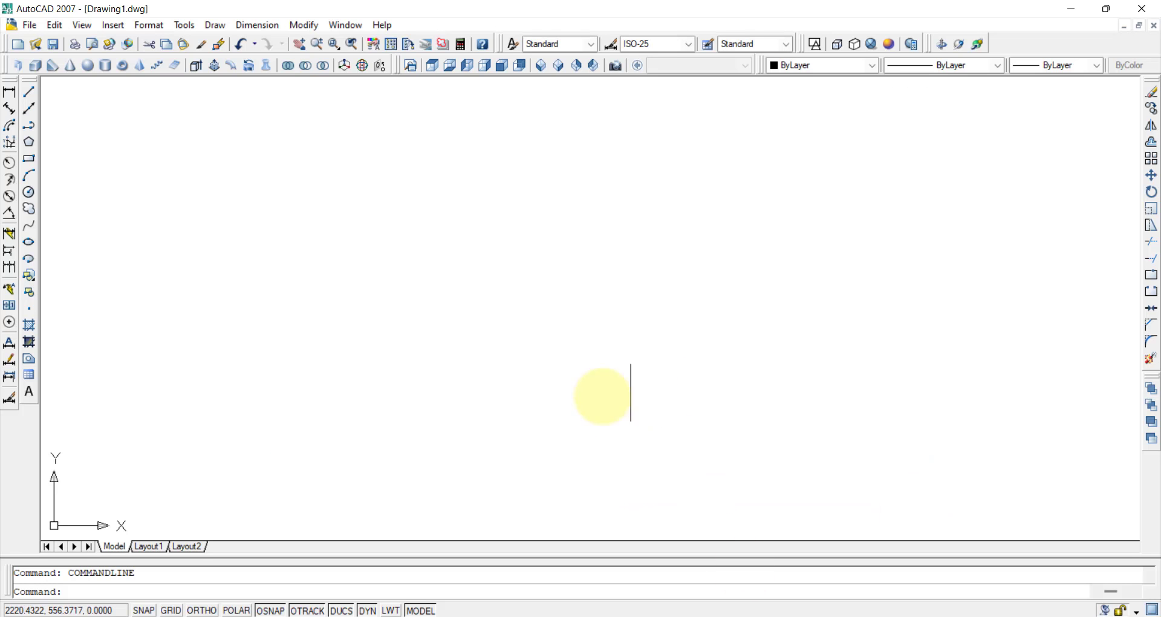
left_click(434, 67)
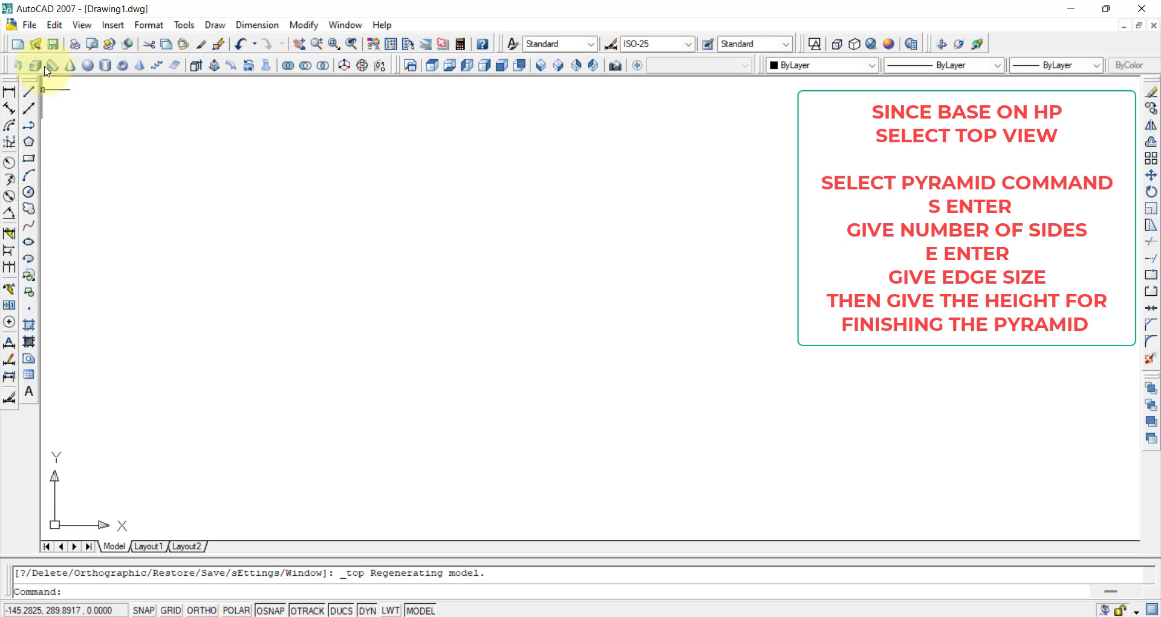
left_click(141, 66)
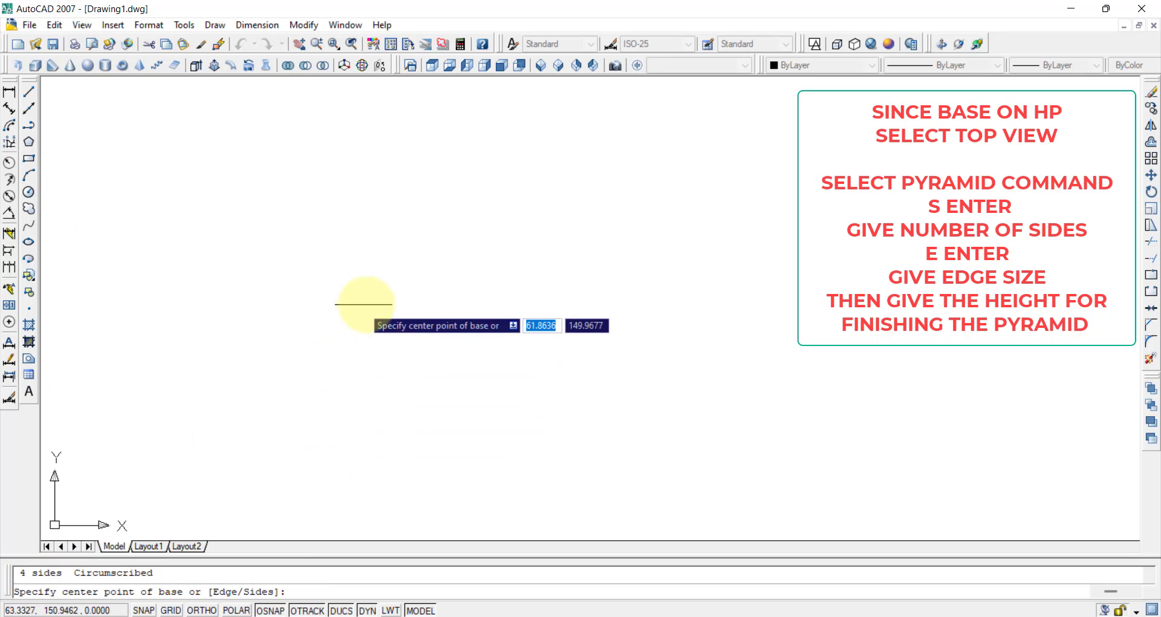
type("S")
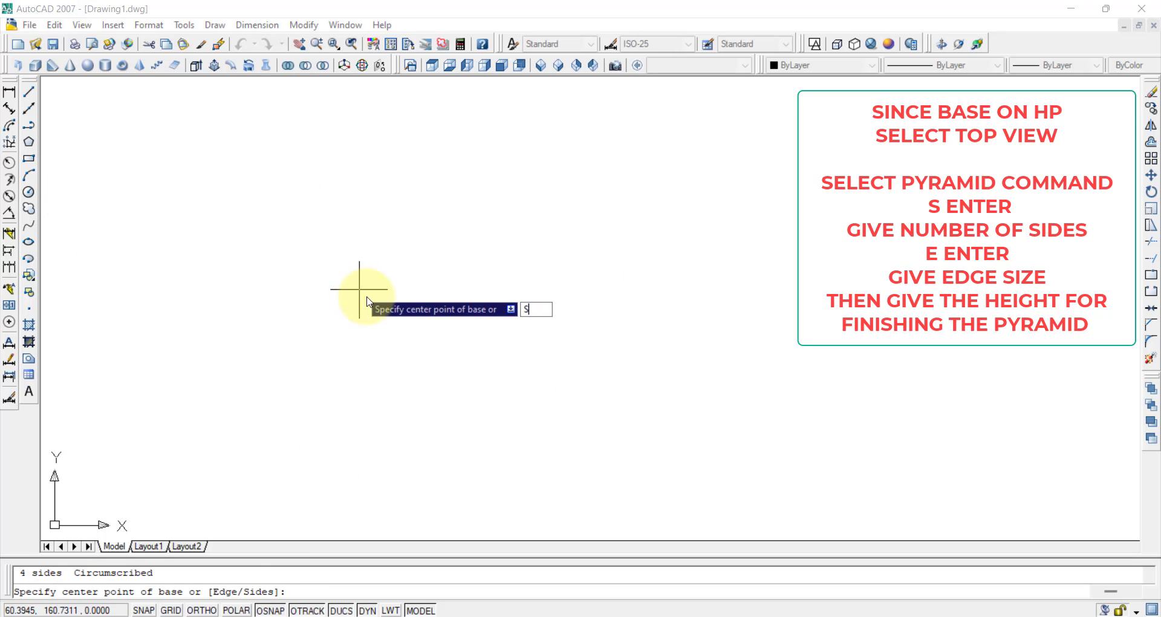
key("Return")
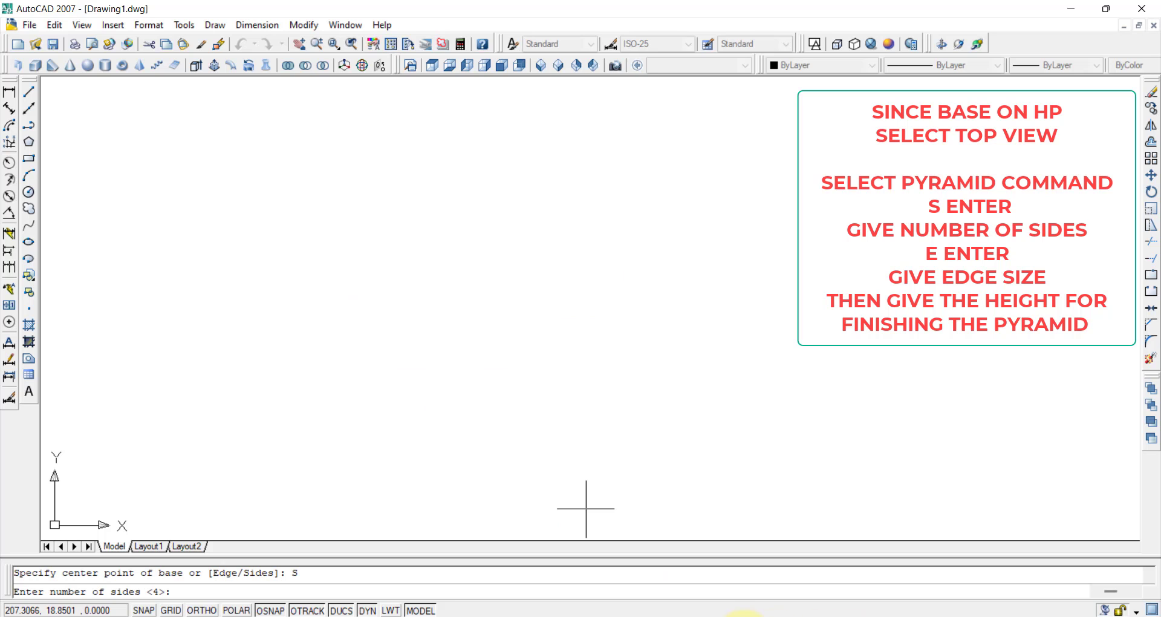
left_click(743, 614)
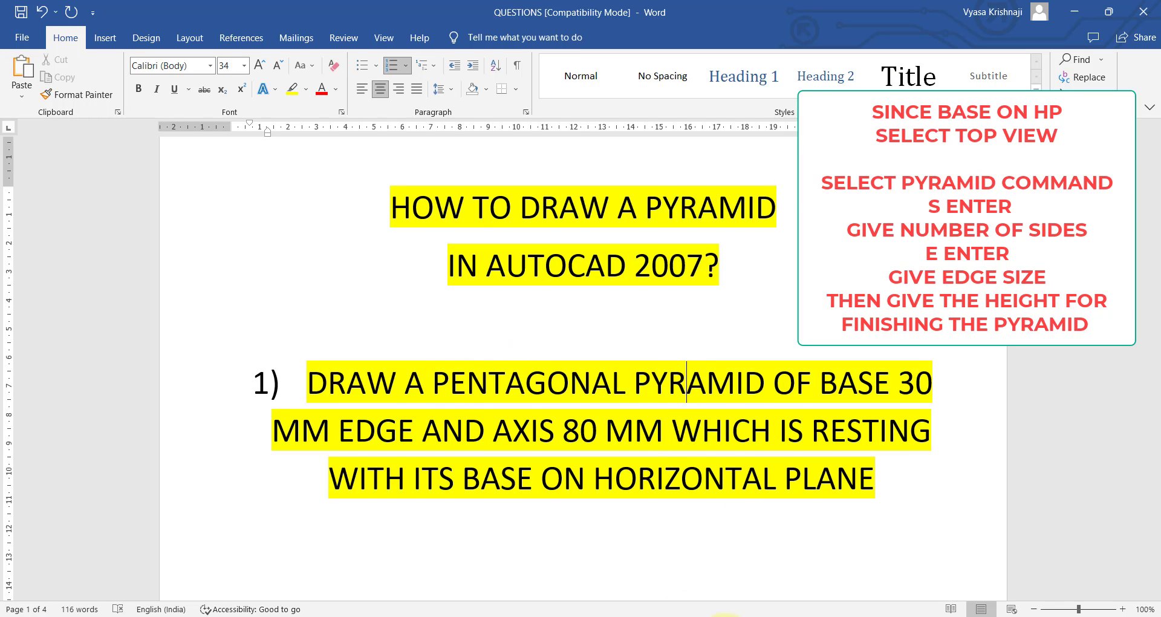
key("alt+Tab")
type("5")
key("Return")
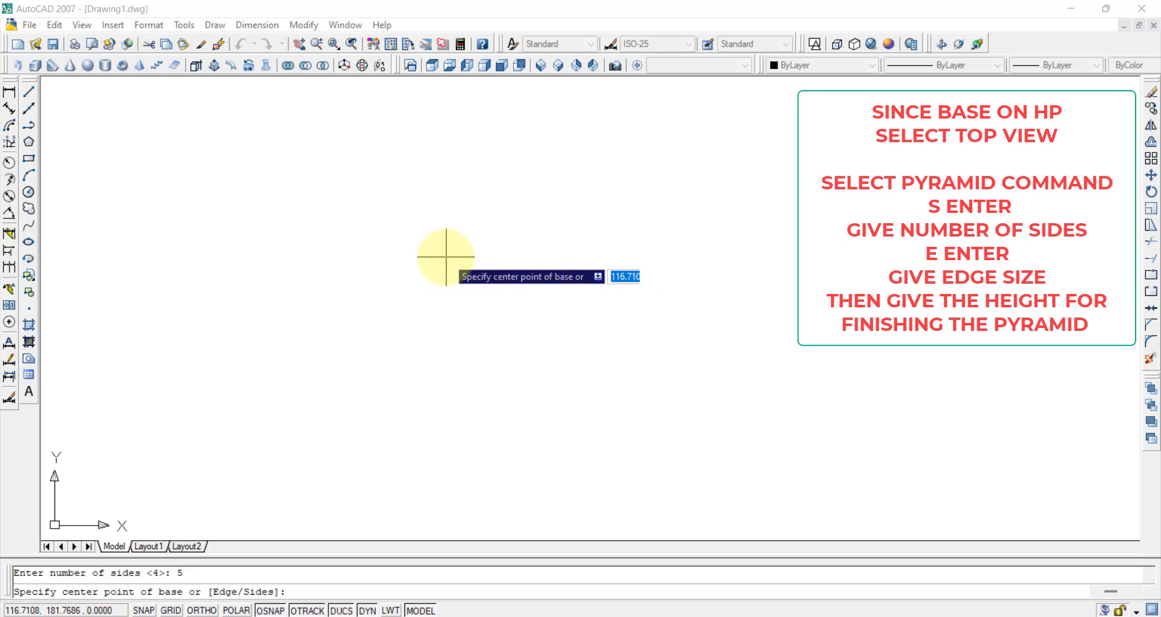
Define the pyramid's base by its edge, with Ortho on and a horizontal edge length of 30 mm.
key("Return")
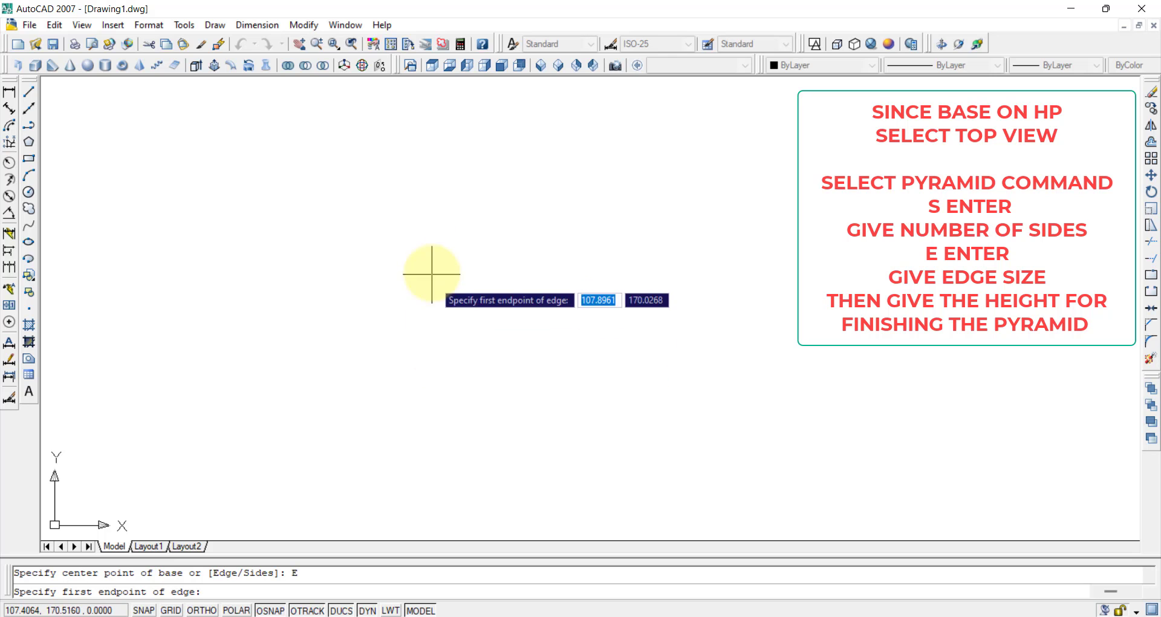
left_click(437, 331)
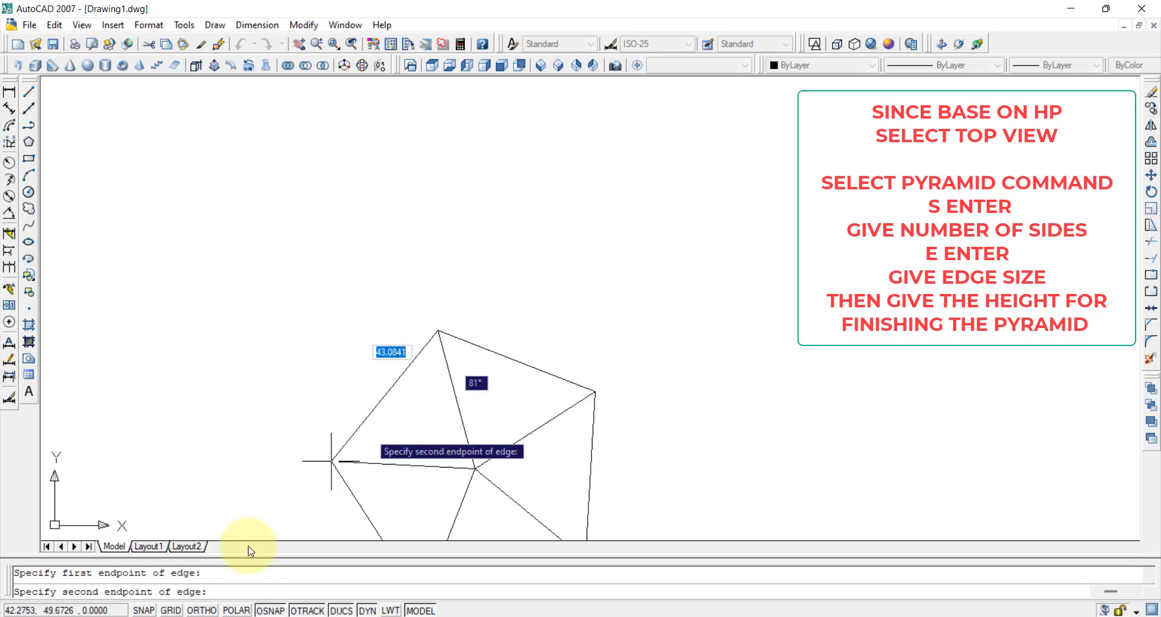
left_click(216, 611)
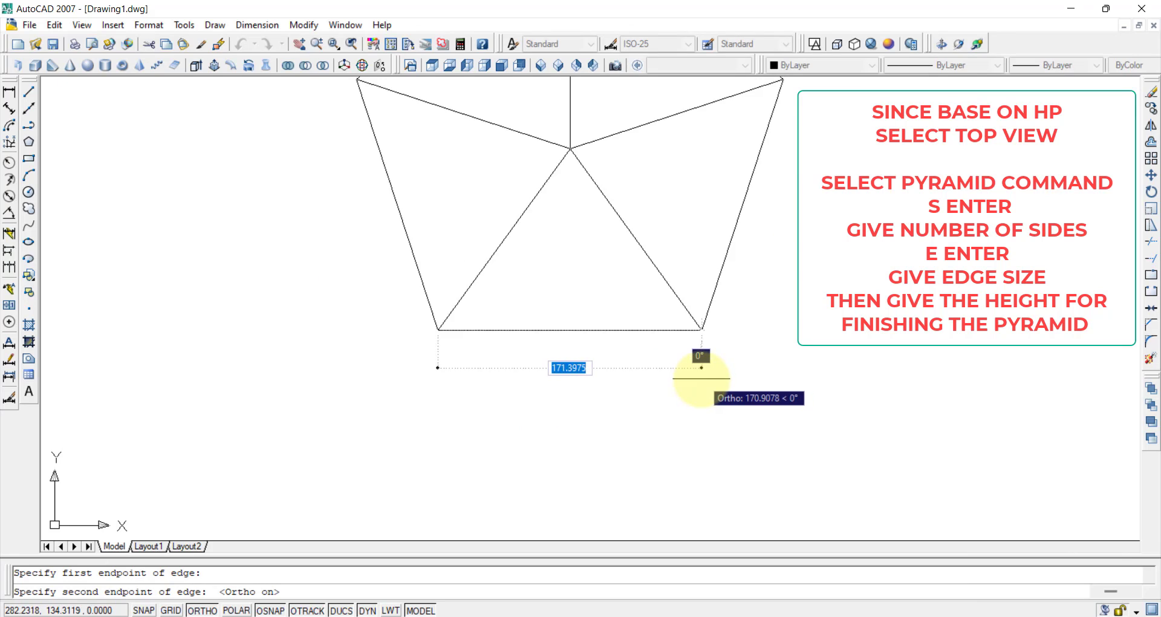
type("30")
key("Return")
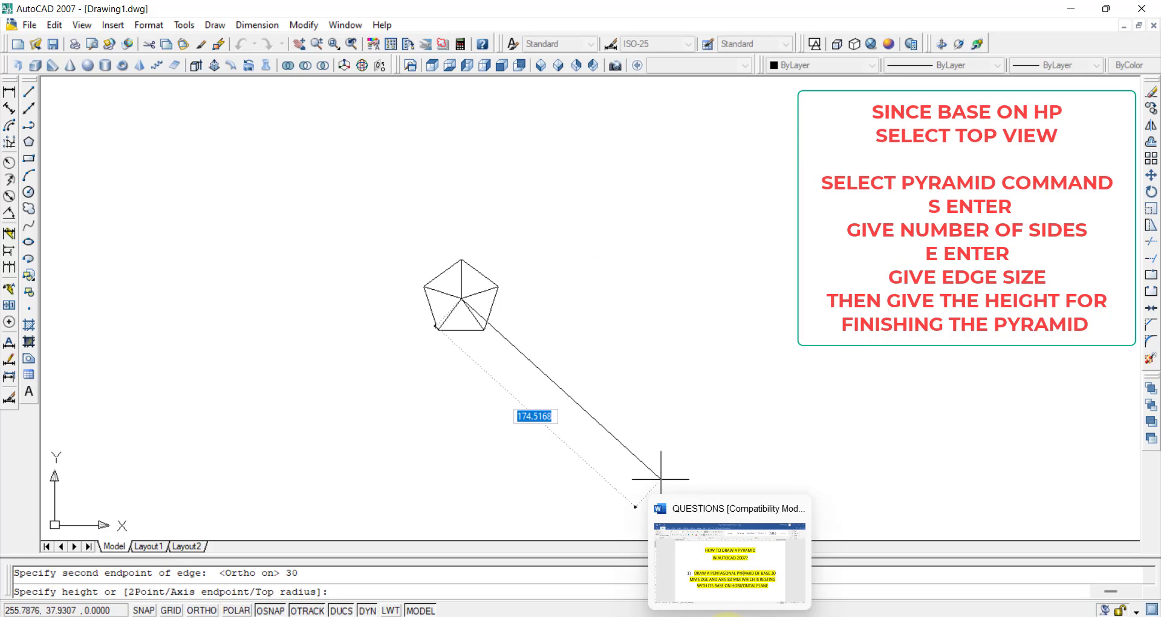
Check the axis length in the Word exercise and set the pyramid's height to 80 mm in AutoCAD.
left_click(727, 612)
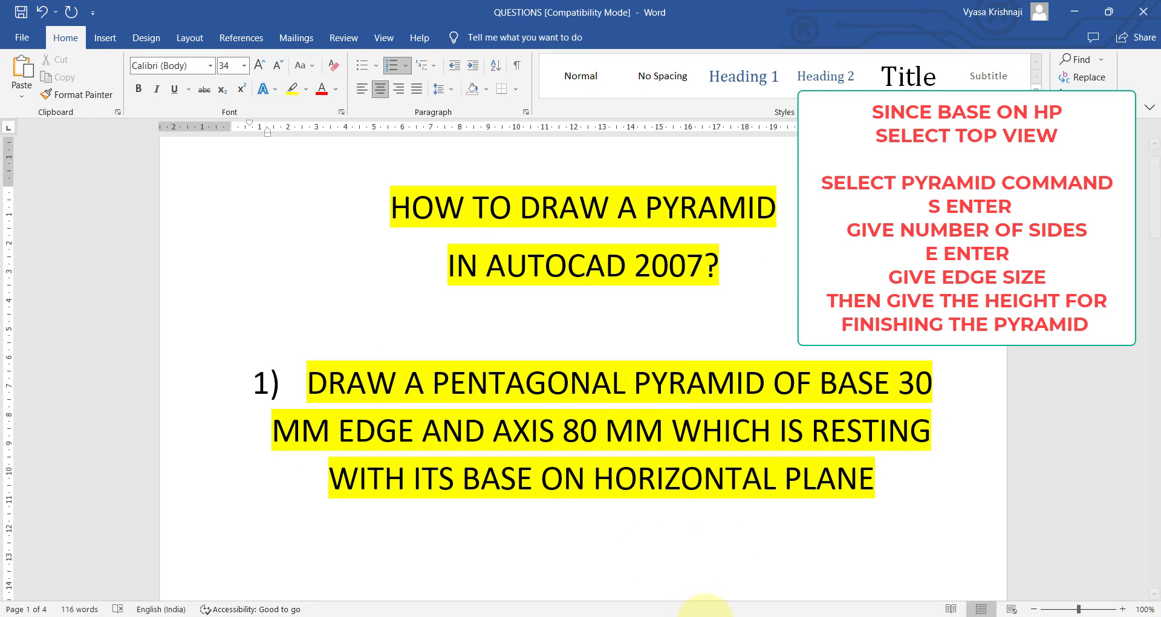
left_click(705, 610)
type("80")
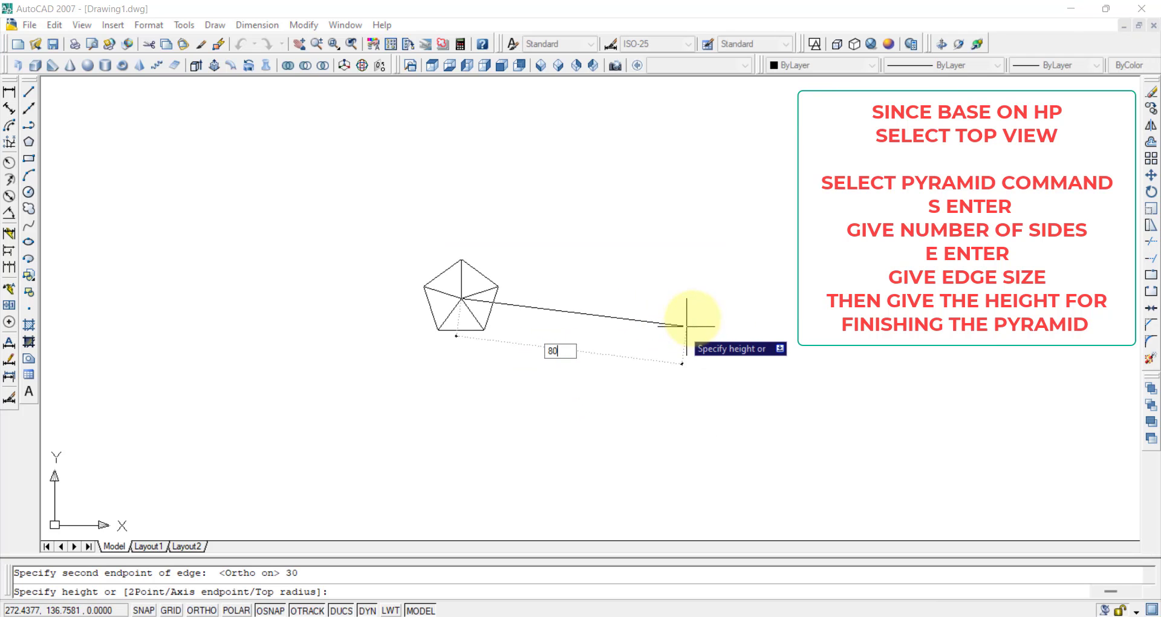
key("Return")
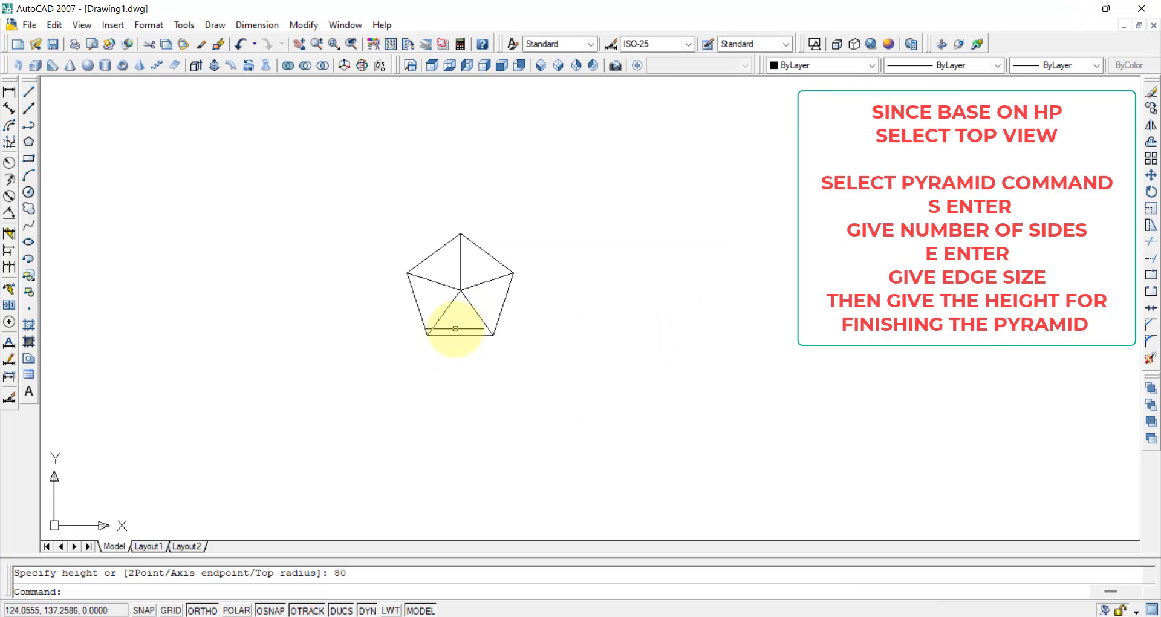
View the pyramid from the front and in the southwest isometric view.
scroll(454, 327, "up", 3)
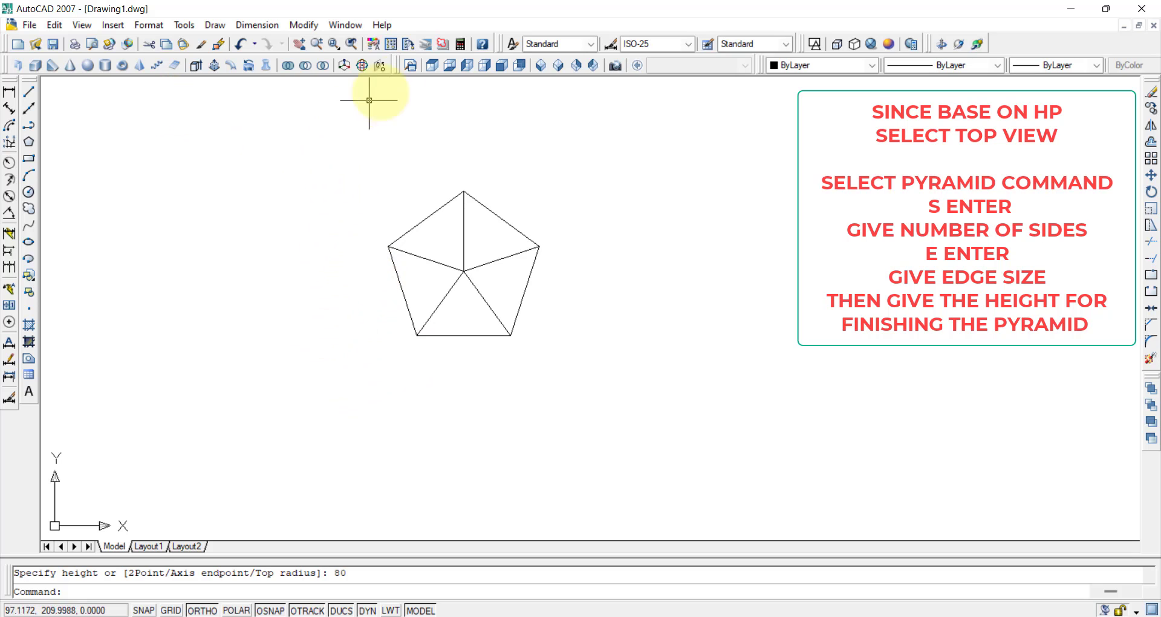
left_click(501, 68)
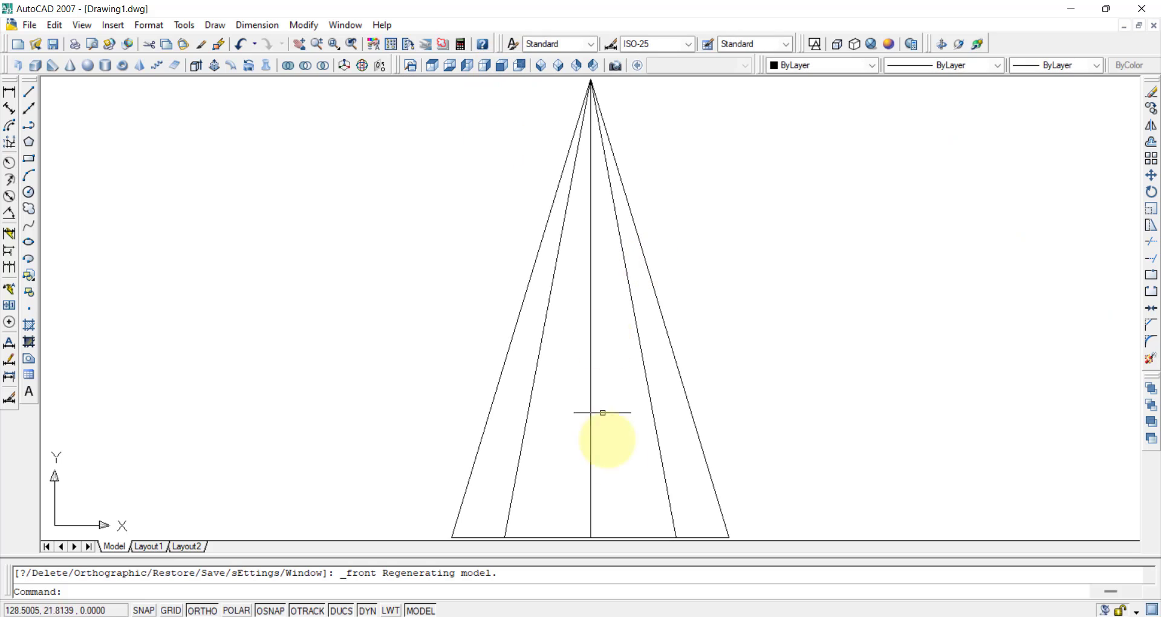
left_click(542, 66)
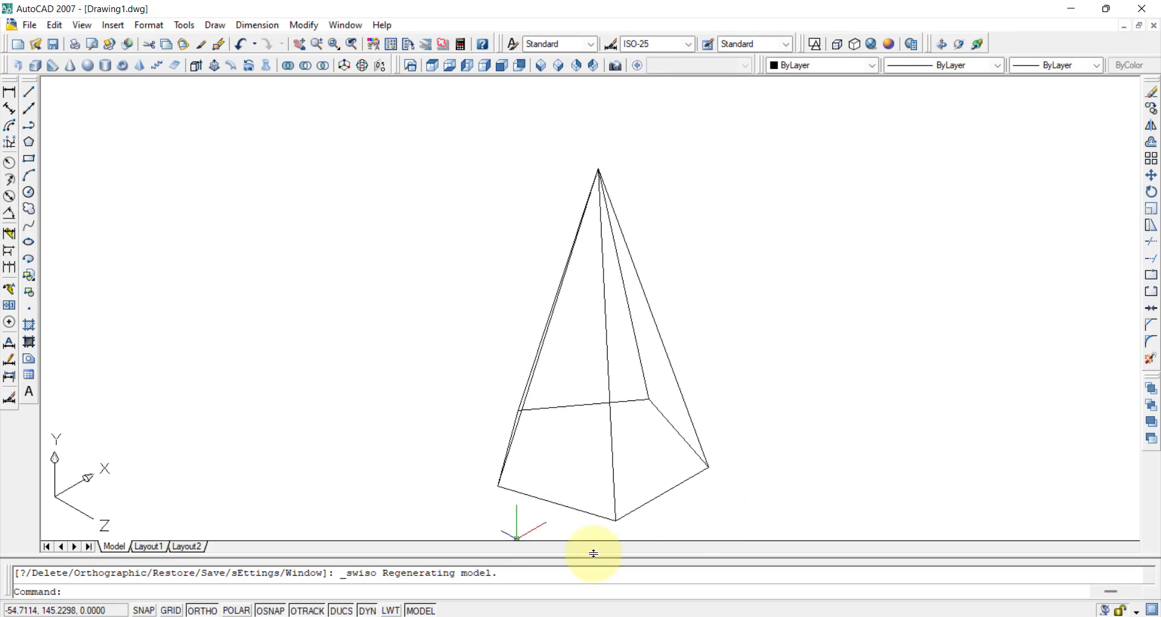
Apply the Conceptual visual style and spin the shaded pyramid with Continuous Orbit to inspect all sides.
left_click(899, 47)
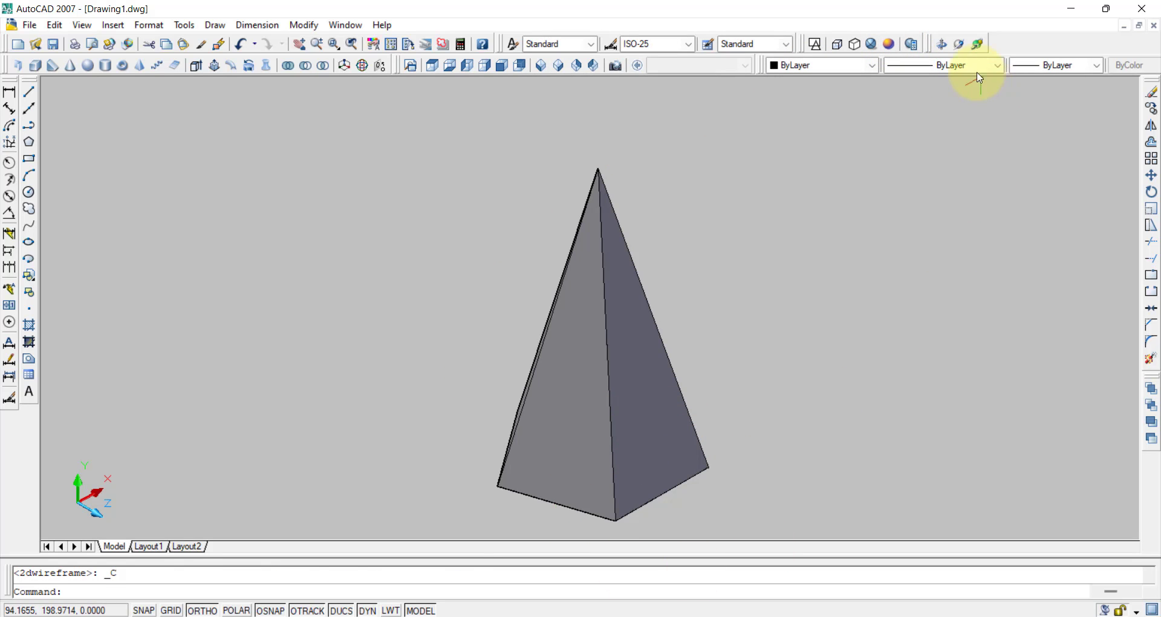
left_click(977, 46)
mouse_move(993, 389)
left_mouse_down()
mouse_move(913, 389)
mouse_move(863, 310)
mouse_move(772, 314)
mouse_move(822, 316)
mouse_move(824, 307)
left_mouse_up()
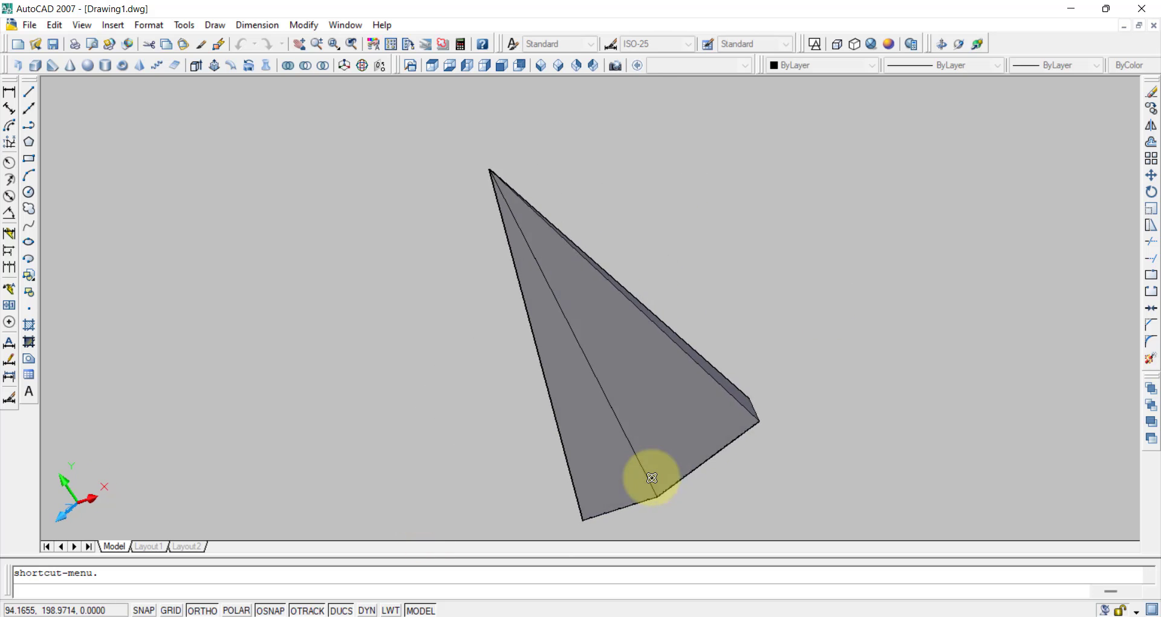
Compare the model with the exercise text in Word and return to the orbiting pyramid in AutoCAD.
left_click(764, 615)
left_click(755, 615)
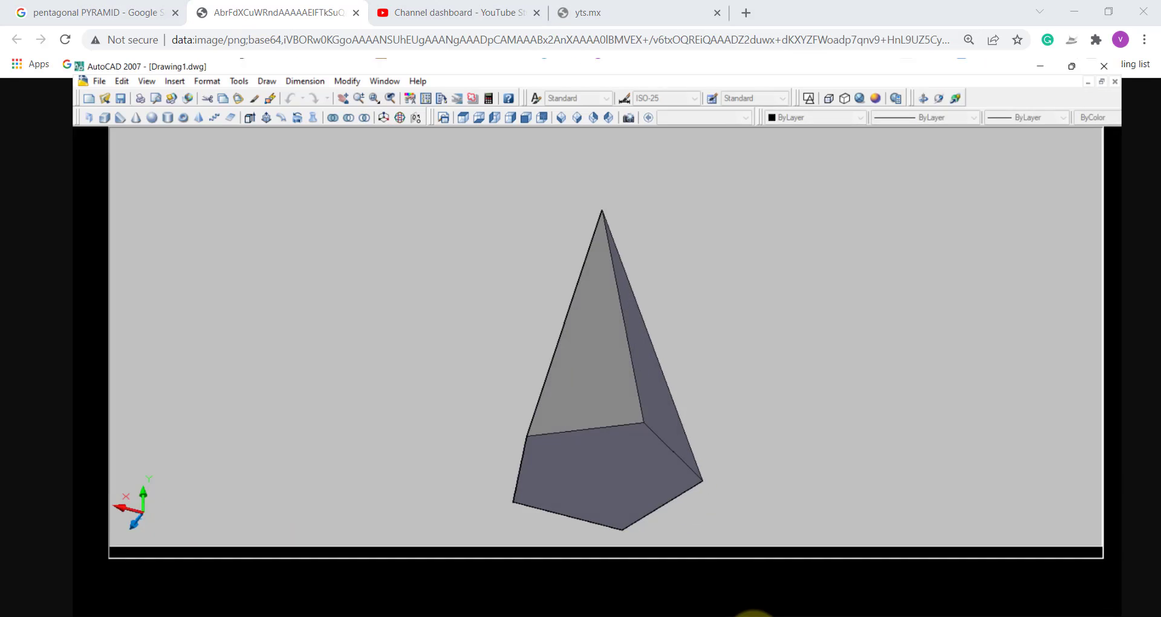
left_click(740, 615)
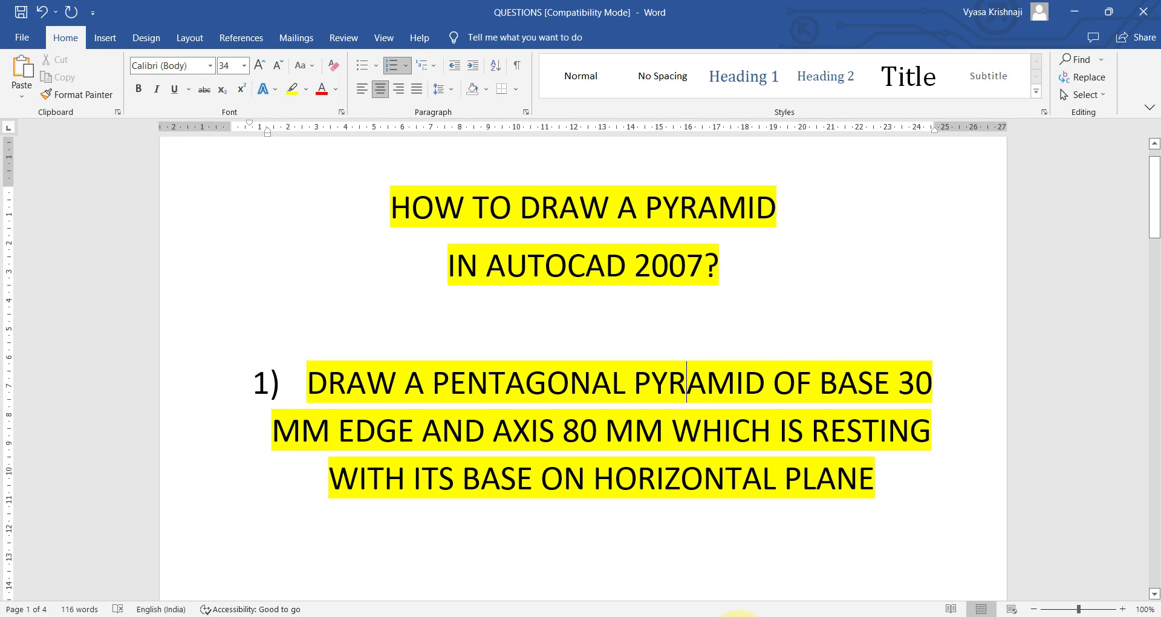
left_click(755, 615)
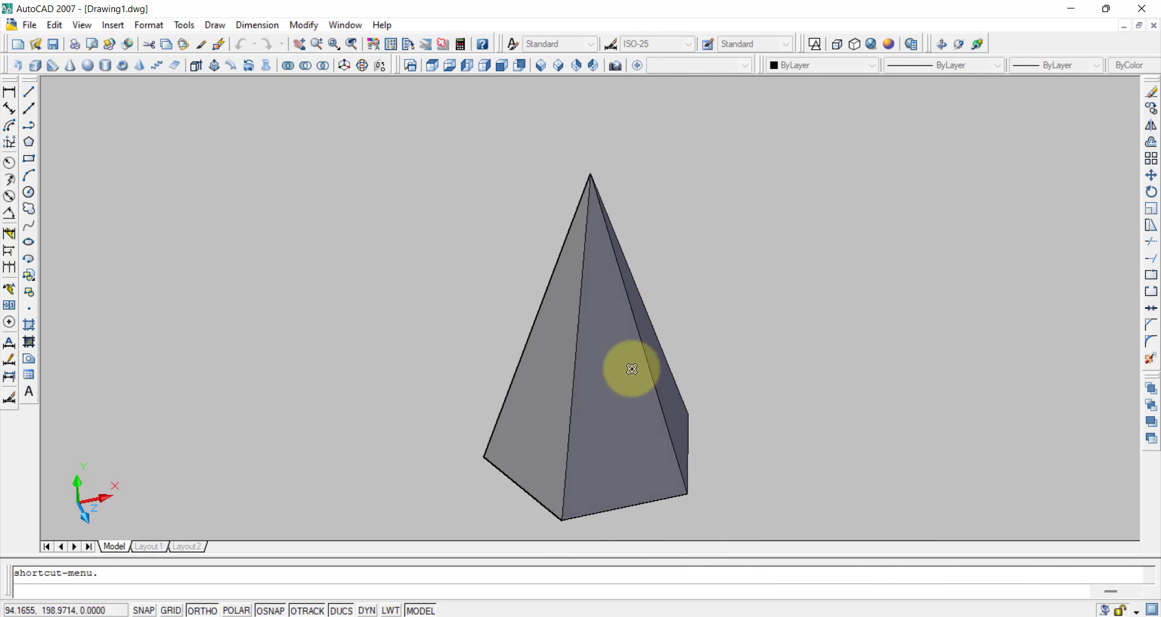
Inspect the shaded pyramid in the southwest isometric, top and front views.
left_click(542, 68)
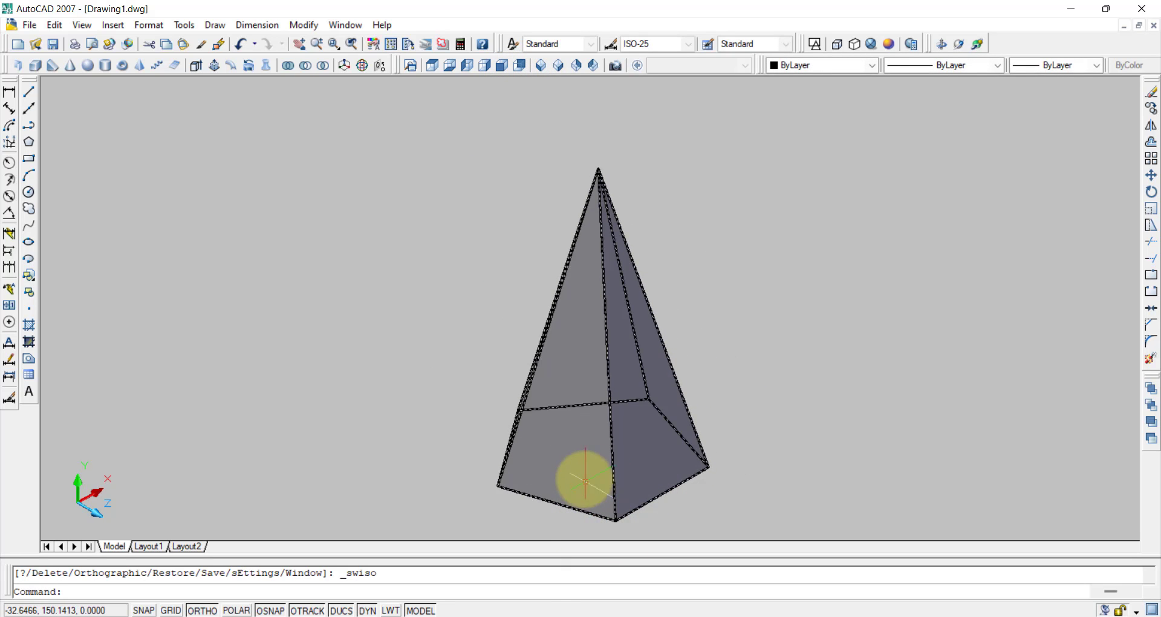
left_click(432, 71)
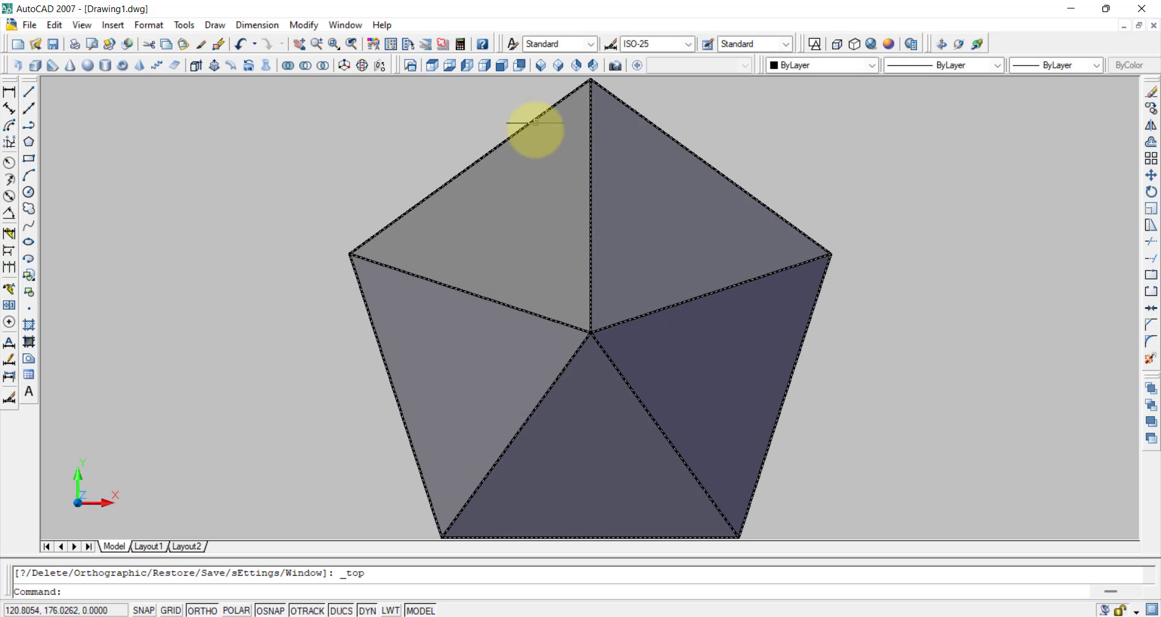
left_click(496, 69)
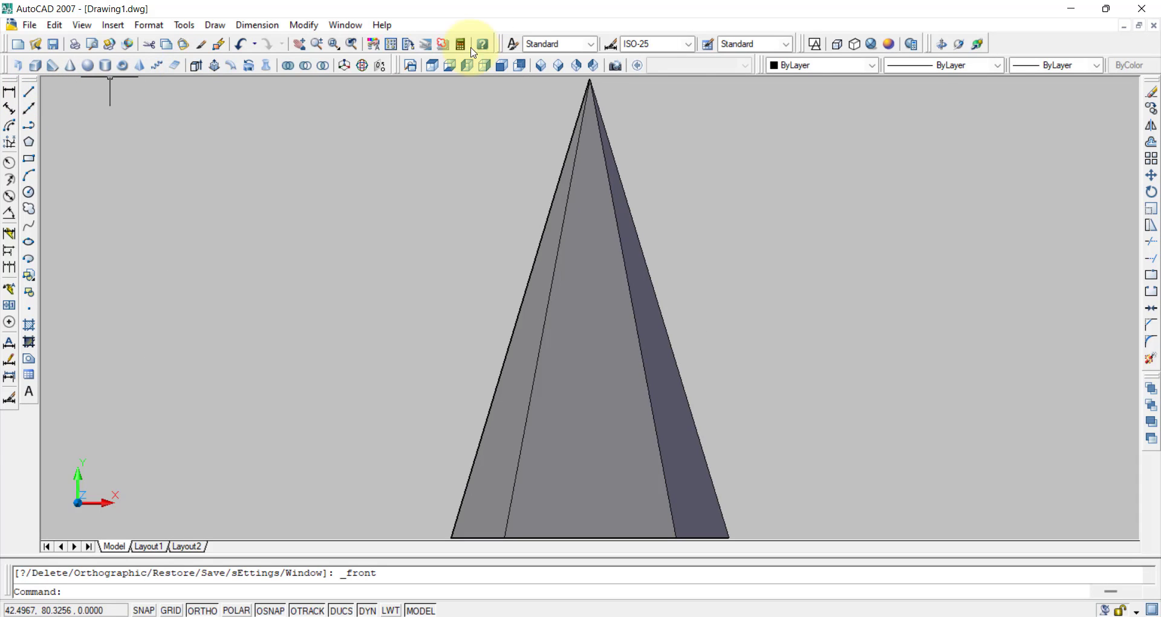
Restore the 2D Wireframe visual style and set the top view.
left_click(816, 45)
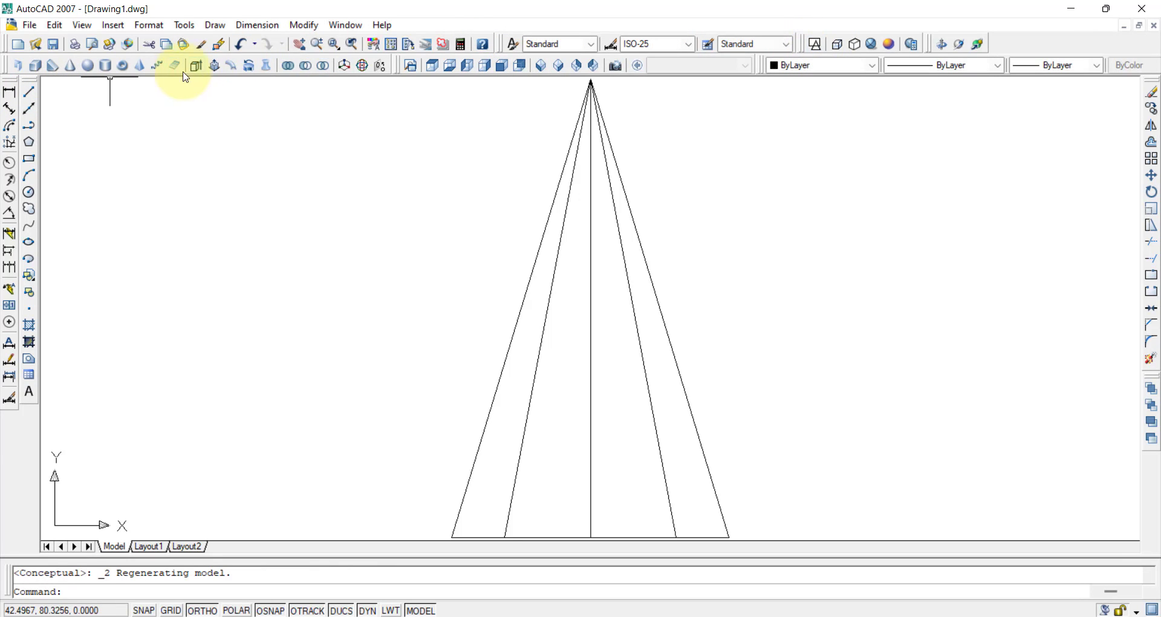
left_click(433, 66)
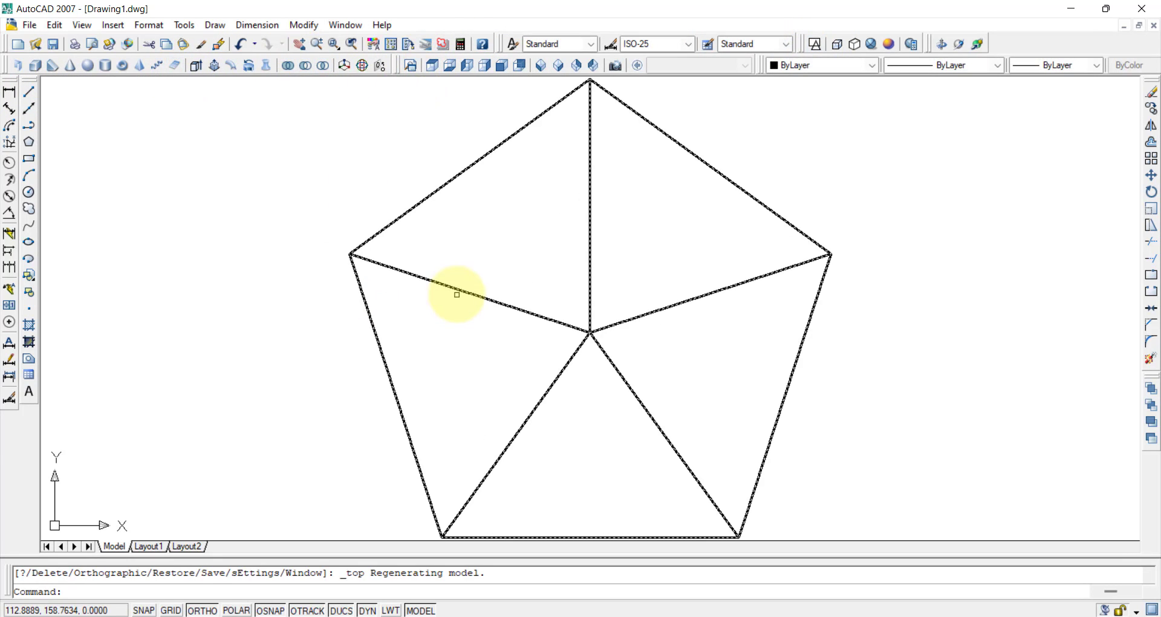
left_click(9, 94)
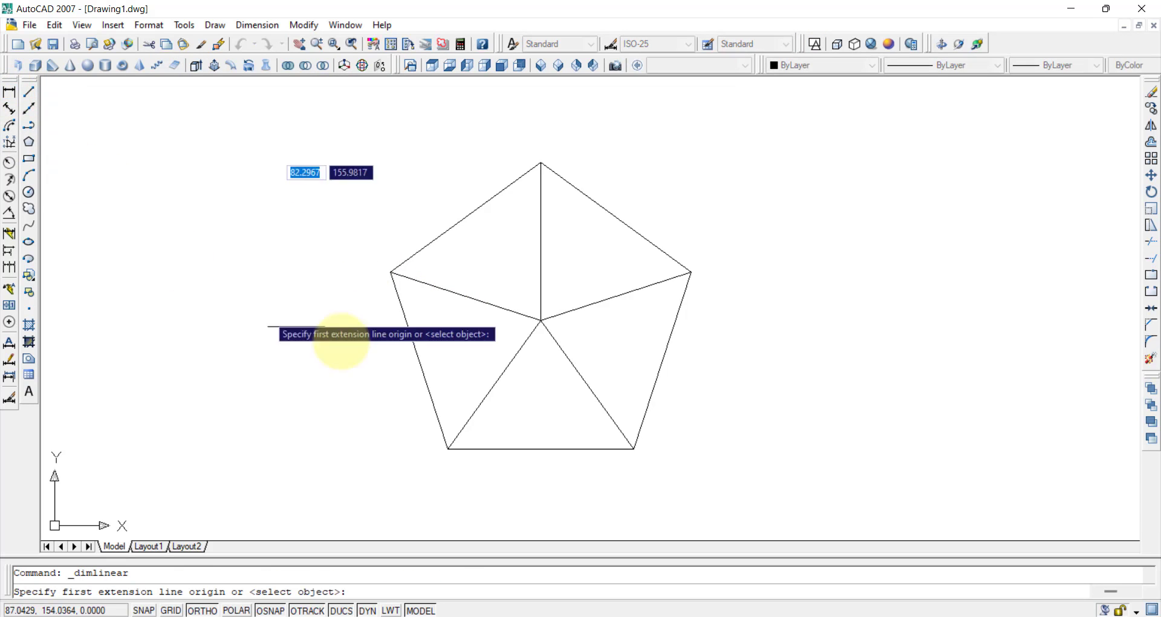
left_click(390, 273)
left_click(448, 448)
key("Escape")
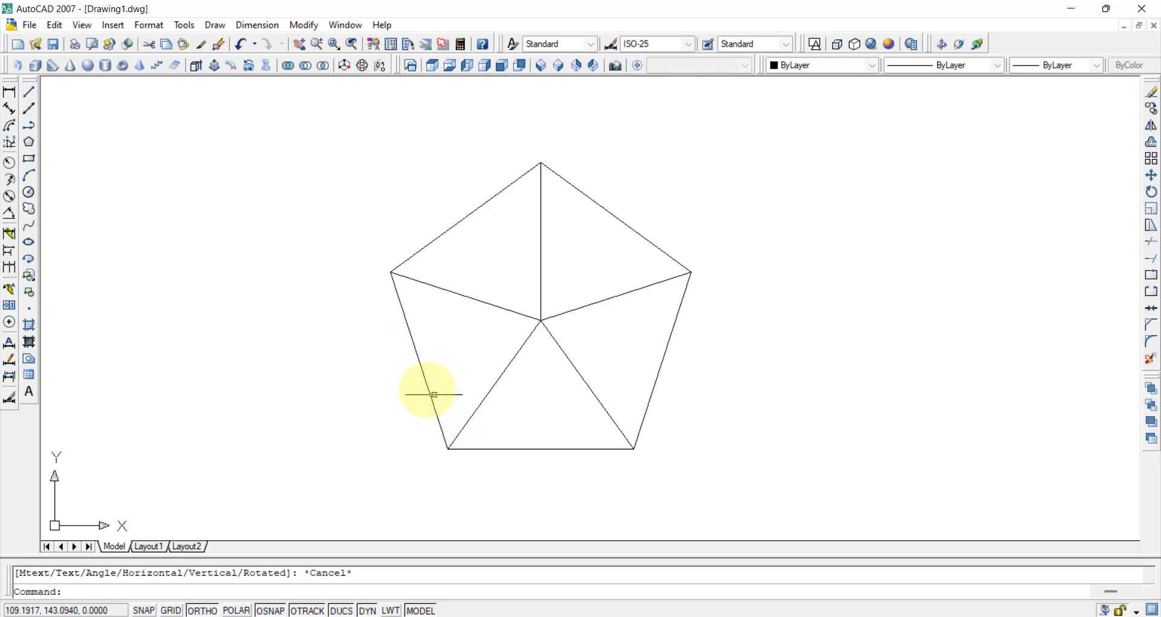
Dimension the lower-left base edge of the pentagon with an aligned dimension placed outside the edge.
left_click(391, 271)
left_click(448, 448)
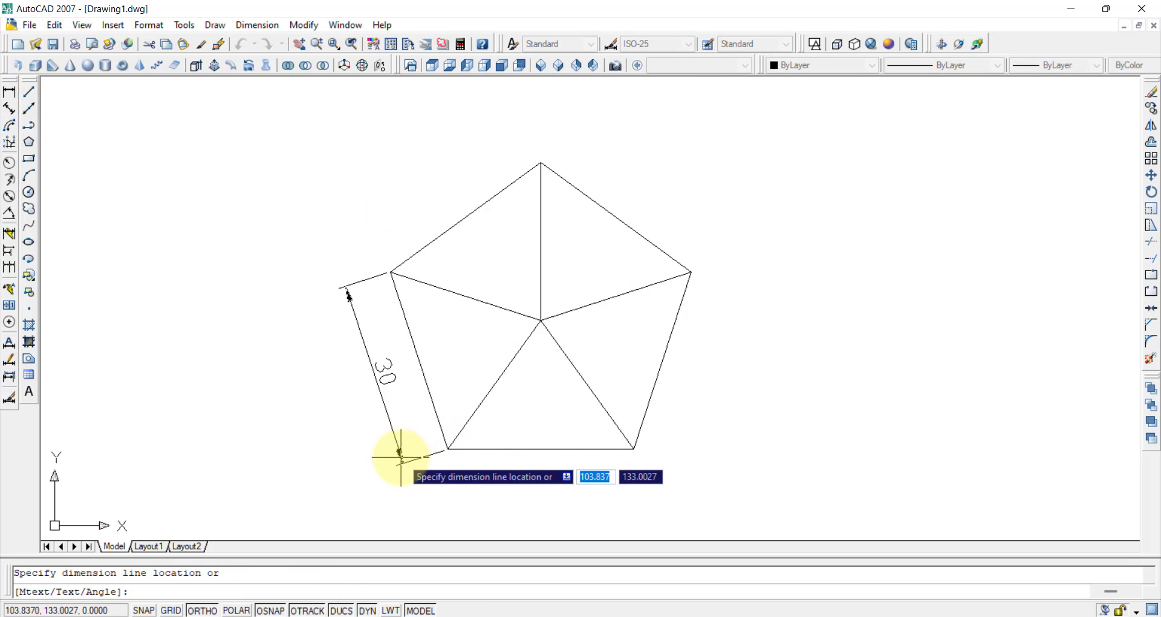
left_click(397, 461)
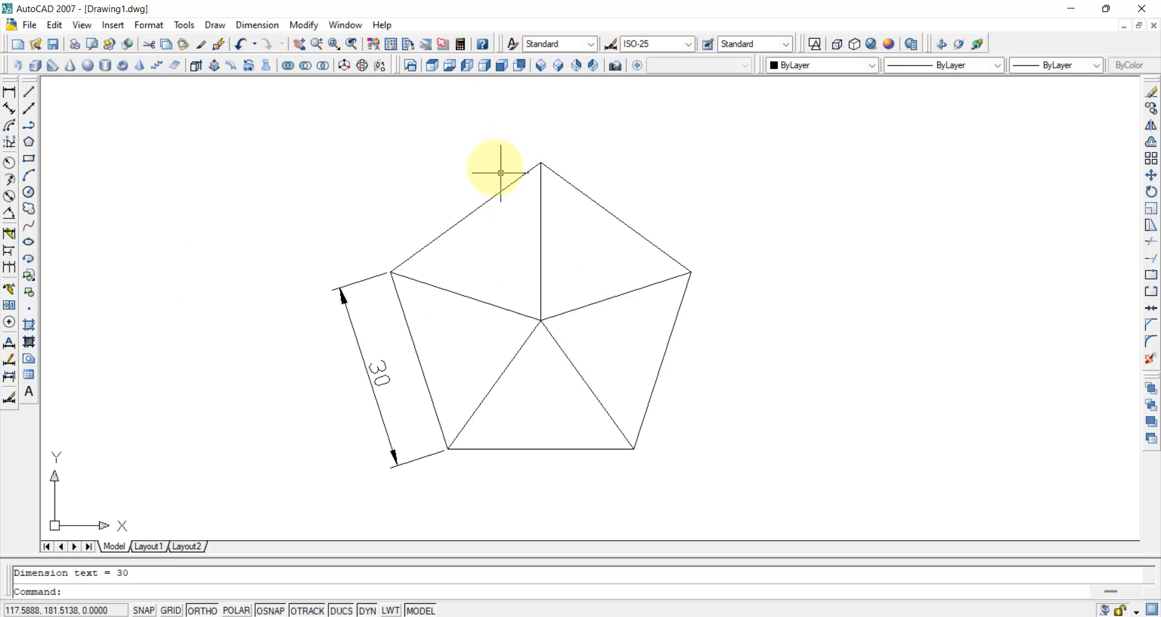
Dimension the pyramid's vertical height from apex to base in the front view, placing the linear dimension beyond its right side.
left_click(506, 68)
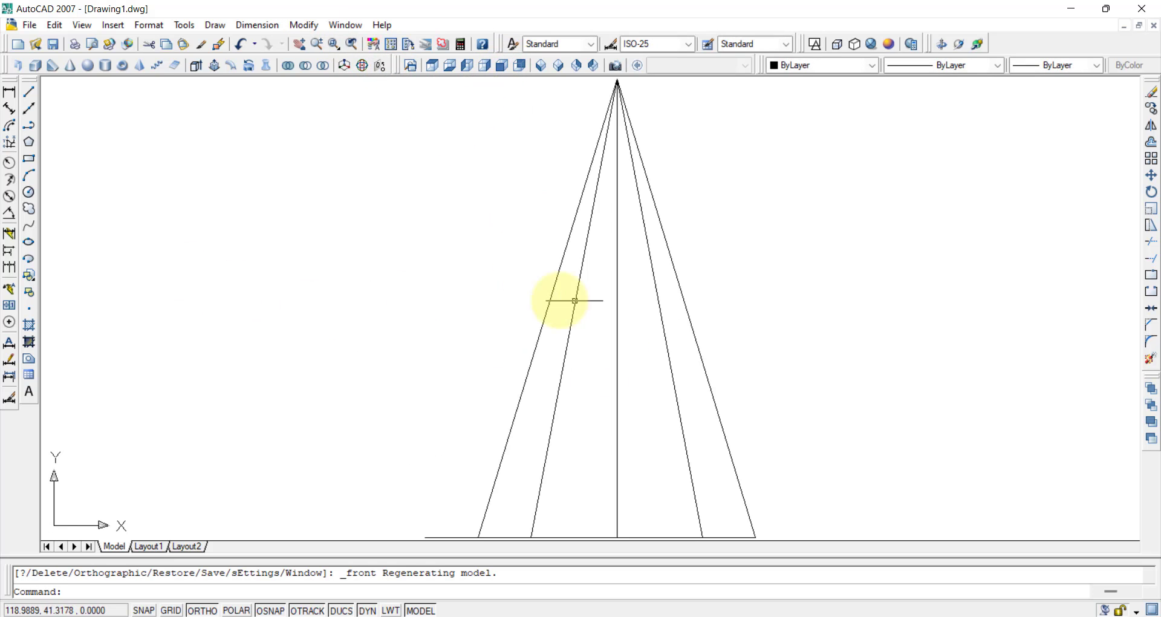
left_click(11, 94)
left_click(577, 170)
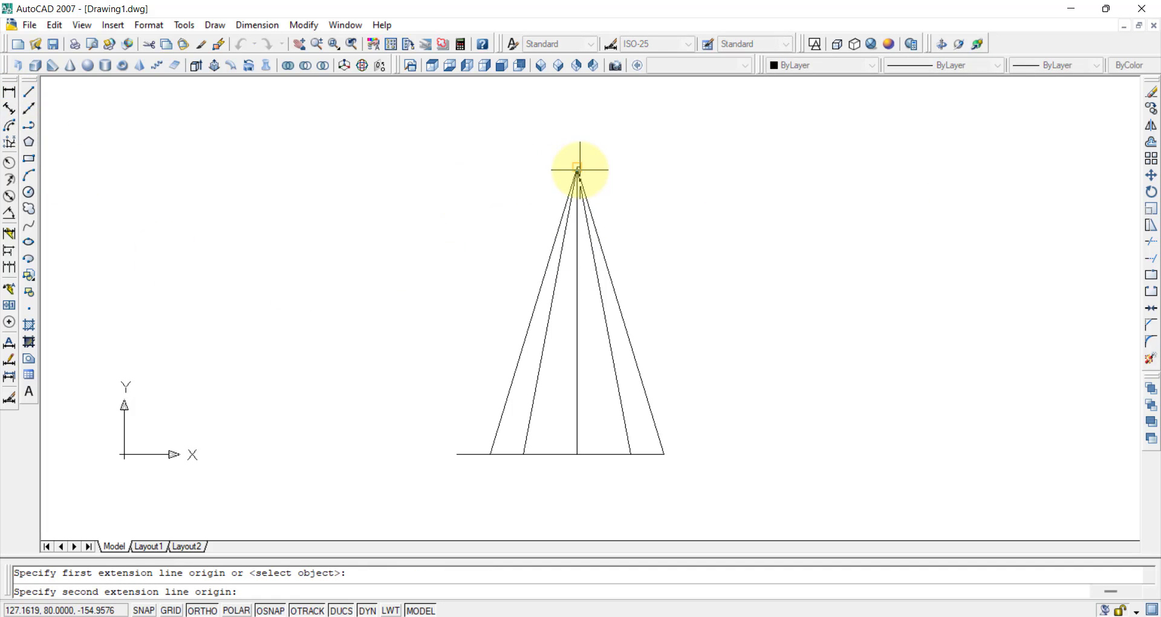
left_click(577, 454)
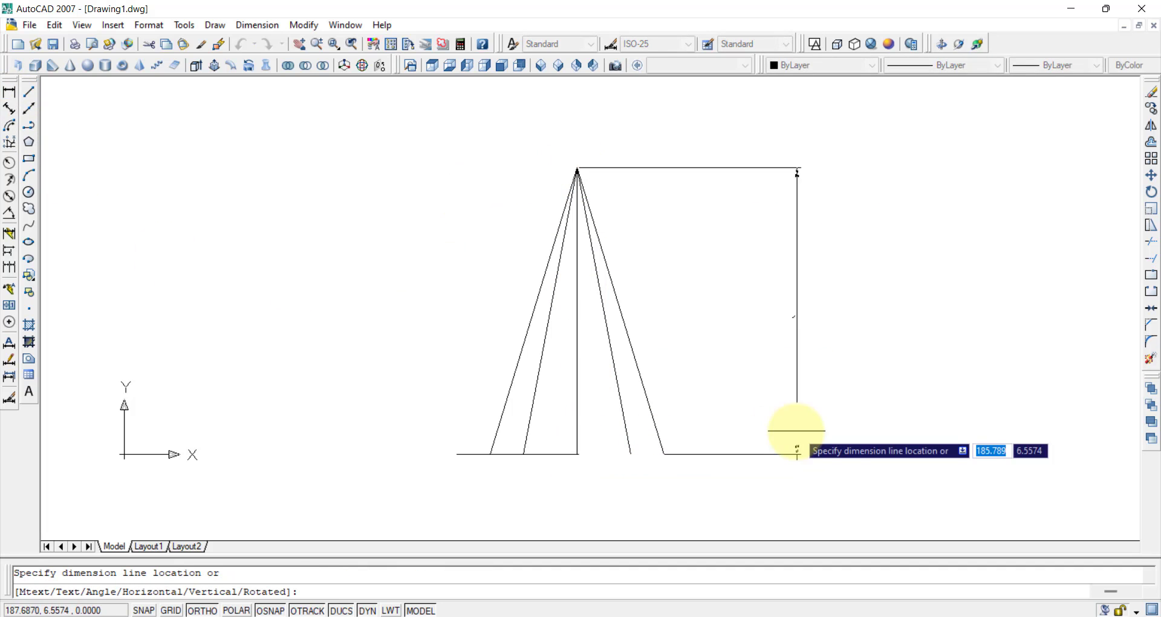
left_click(750, 451)
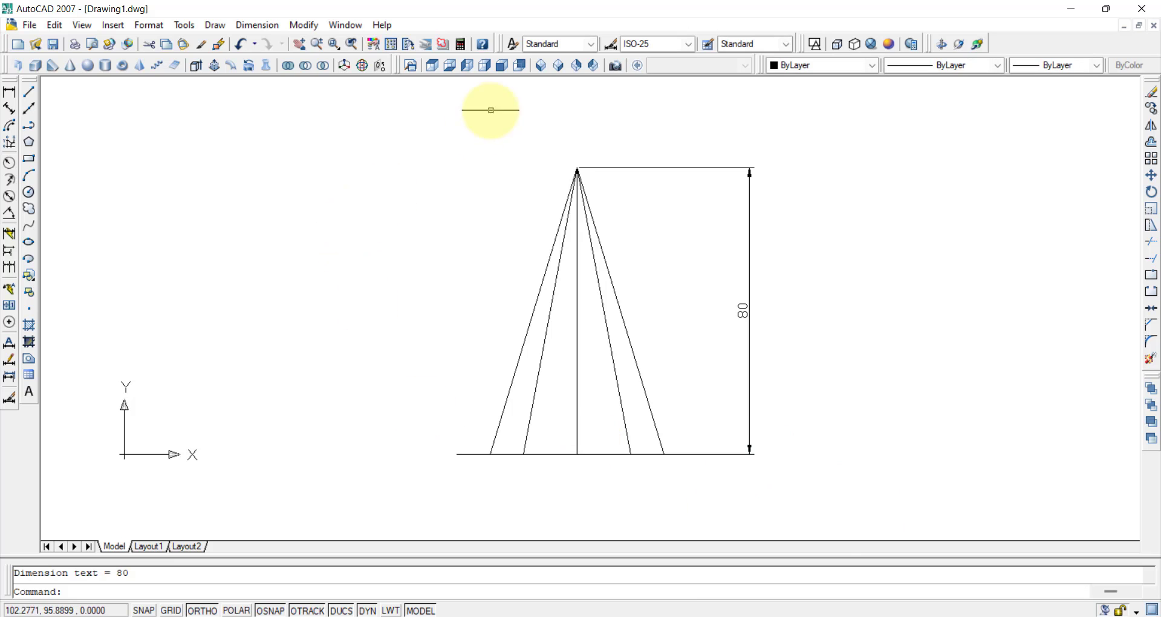
In the southwest isometric view, move the height dimension so its upper extension line starts at the pyramid's apex.
left_click(540, 64)
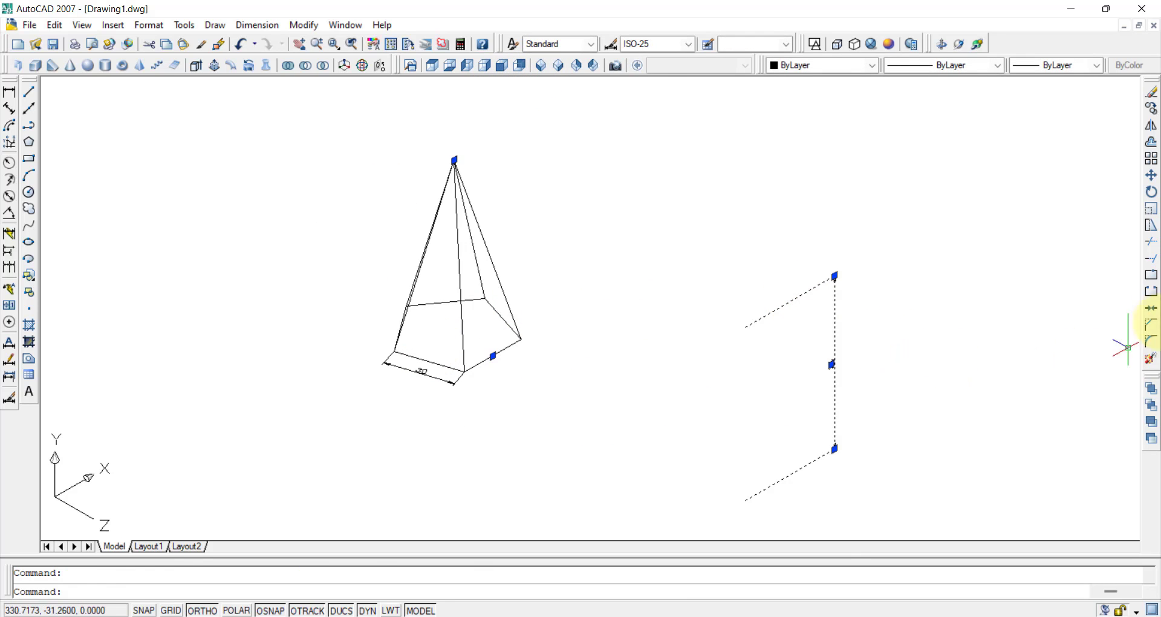
left_click(1155, 178)
left_click(746, 327)
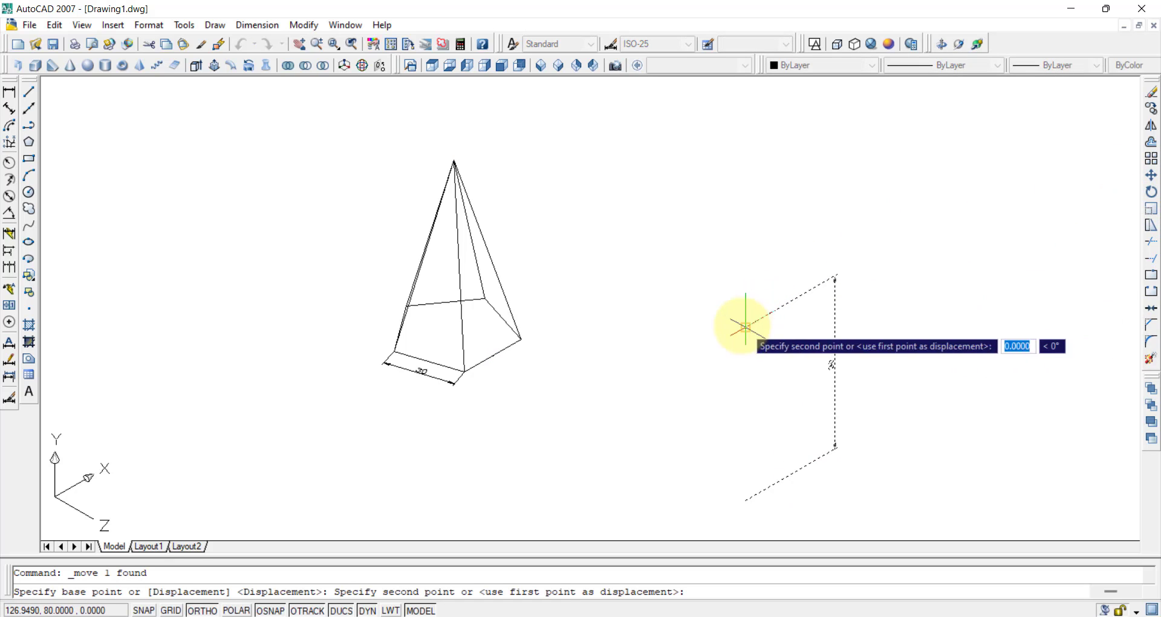
left_click(454, 158)
scroll(423, 204, "up", 2)
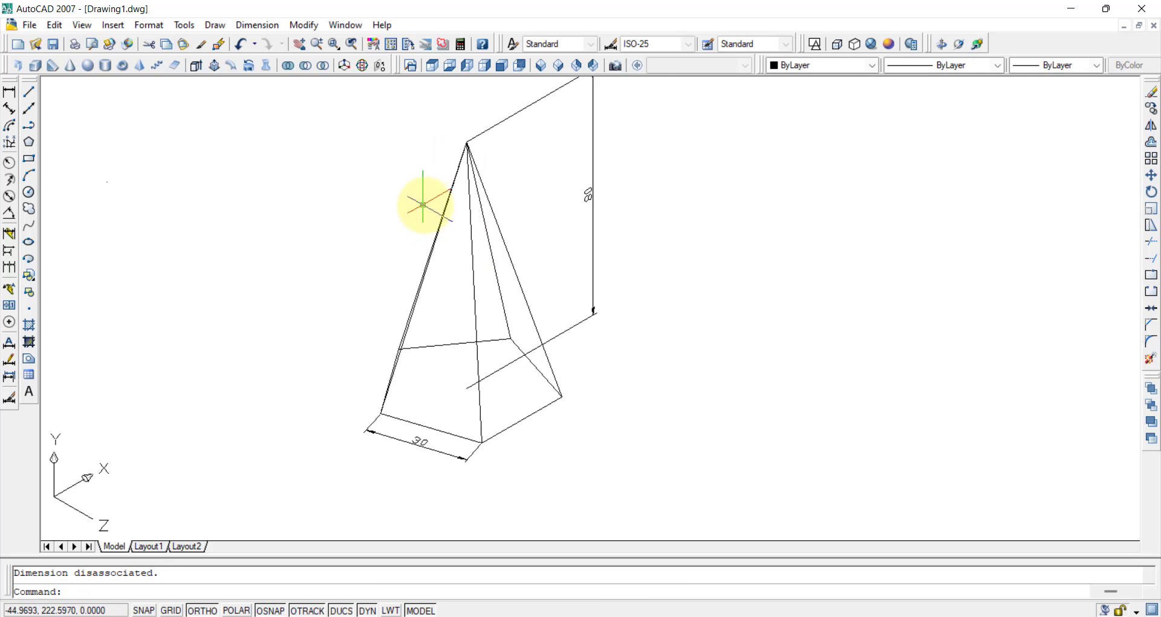
middle_click_drag(486, 241, 635, 314)
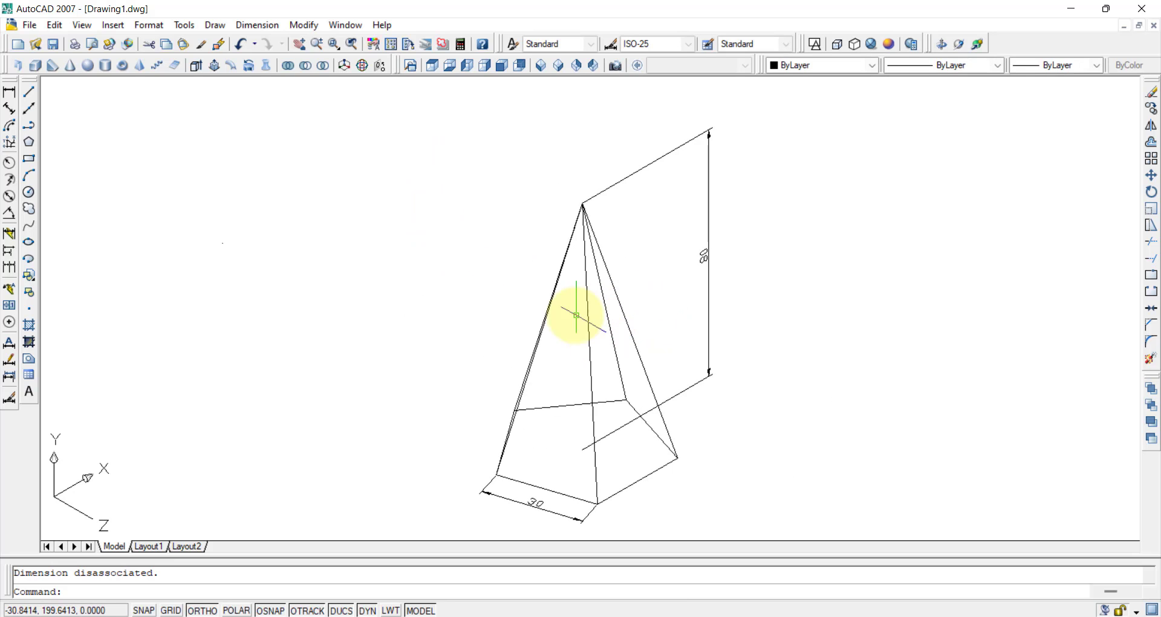
Open Layout1 and enlarge the dimensioned pyramid inside its viewport so the whole model fits the frame.
left_click(155, 547)
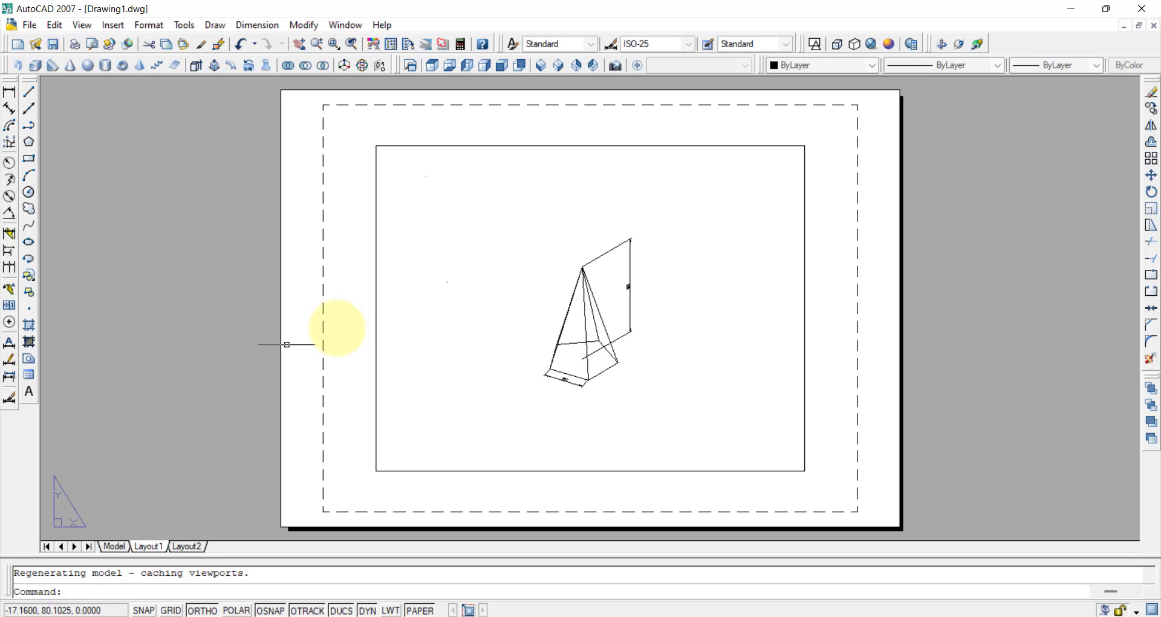
scroll(662, 337, "up", 2)
double_click(696, 342)
scroll(696, 343, "up", 4)
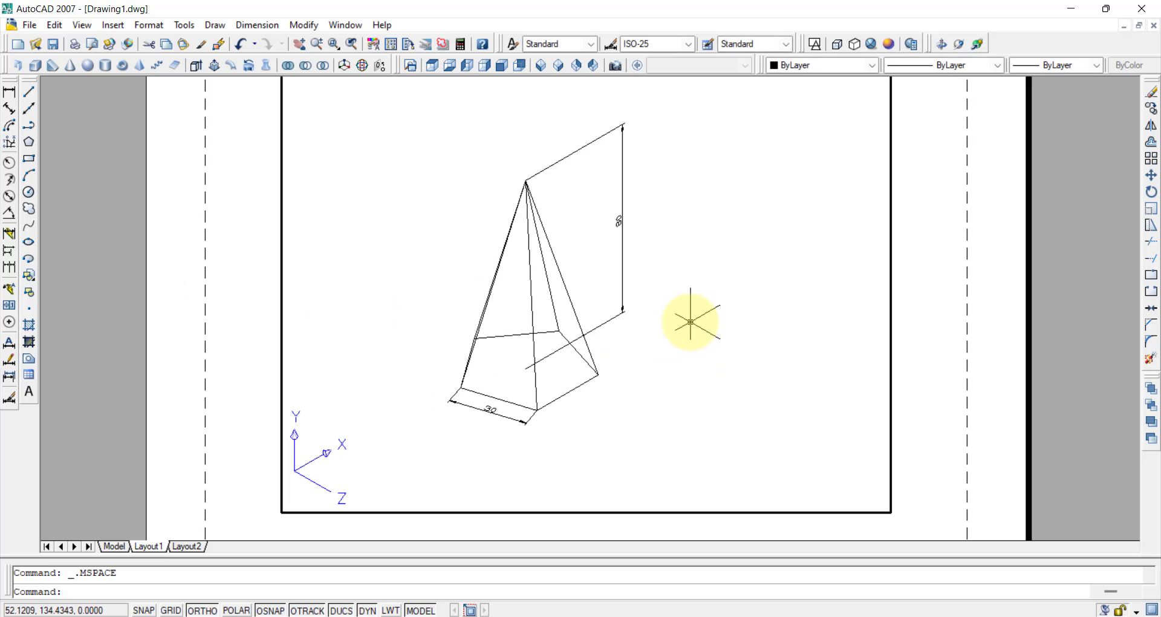
mouse_move(745, 284)
middle_mouse_down()
mouse_move(798, 324)
mouse_move(739, 283)
middle_mouse_up()
double_click(949, 284)
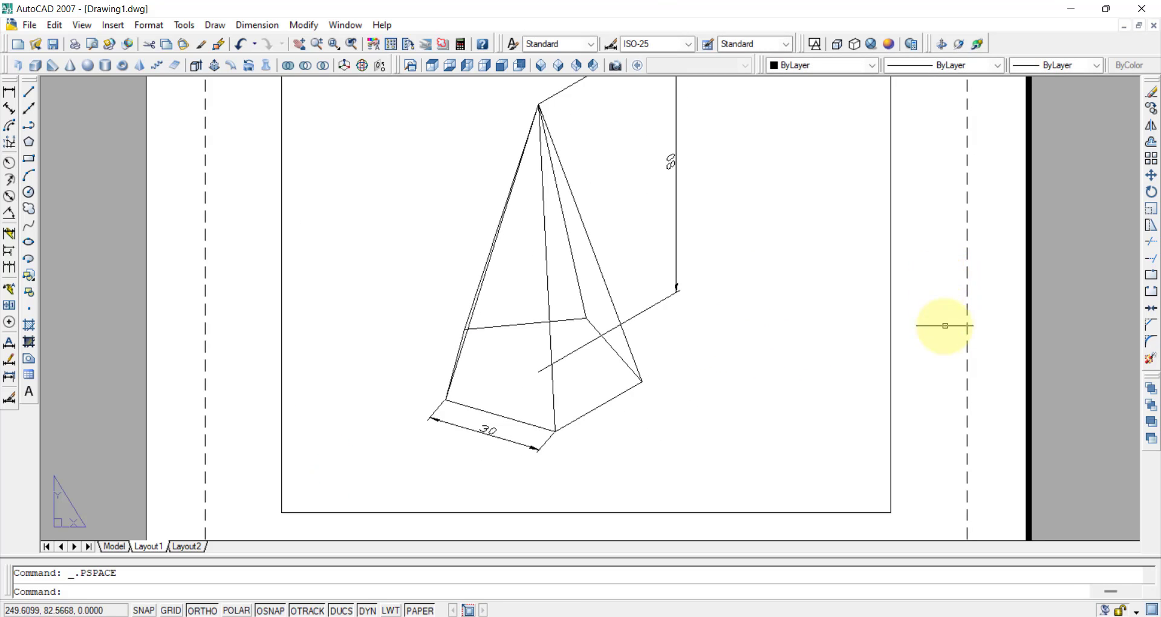
scroll(953, 336, "down", 3)
mouse_move(765, 271)
middle_mouse_down()
mouse_move(767, 306)
mouse_move(746, 254)
mouse_move(744, 278)
middle_mouse_up()
double_click(745, 248)
left_click(674, 212)
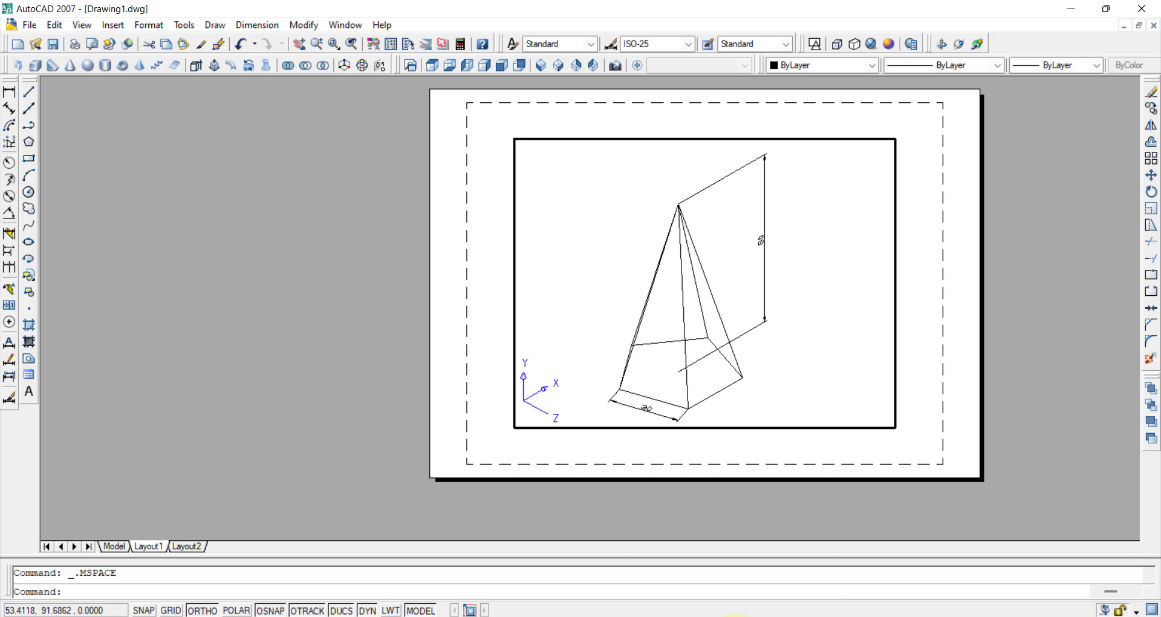
Read exercise 2 in the Word document, noting its base plane condition, and return to AutoCAD.
mouse_move(734, 614)
left_click(719, 544)
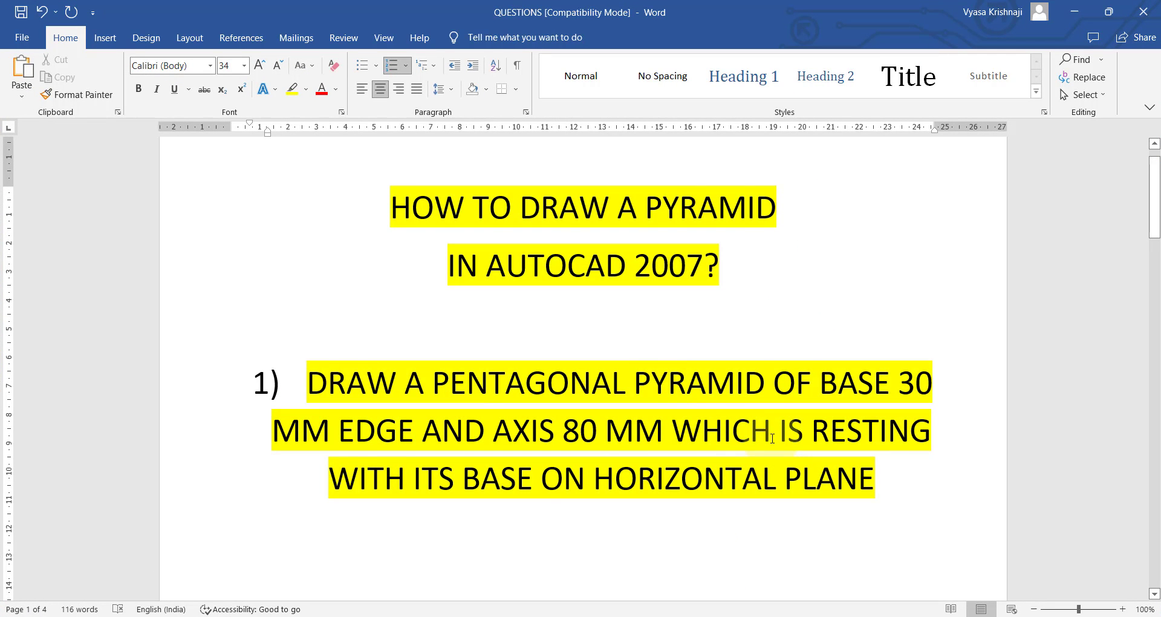
scroll(744, 473, "down", 8)
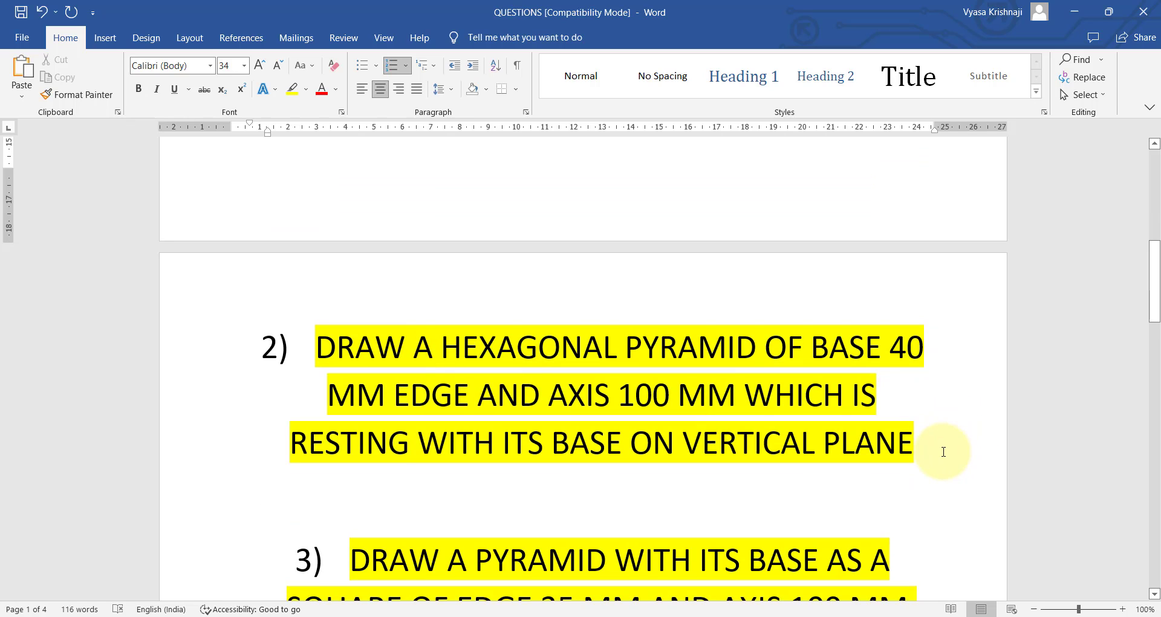
left_click_drag(920, 444, 630, 445)
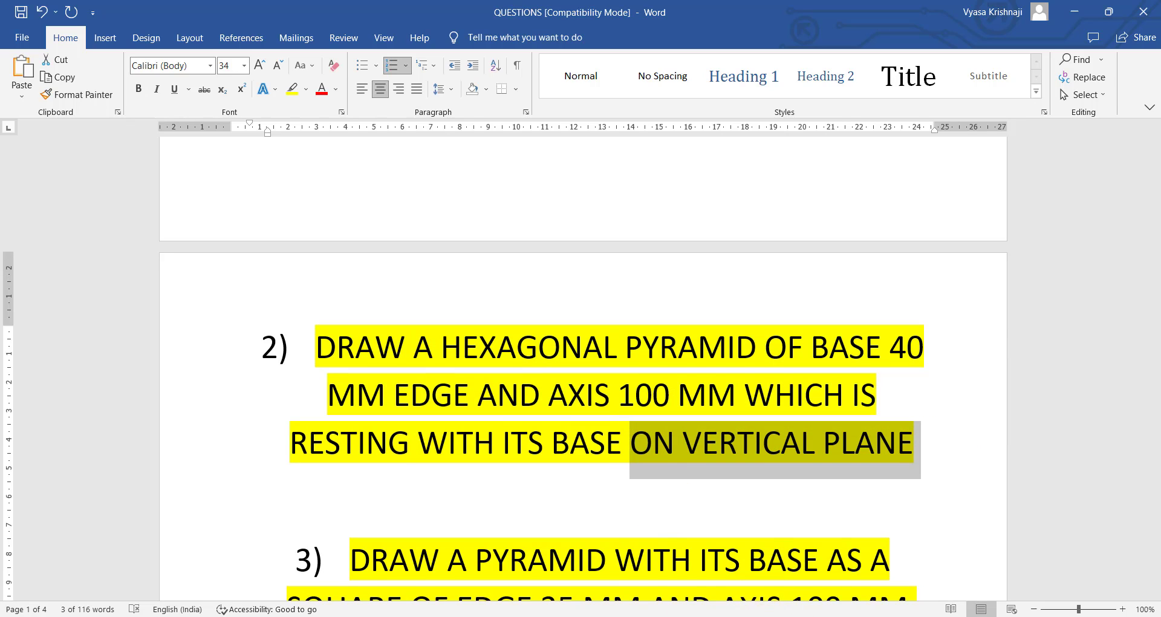
mouse_move(734, 614)
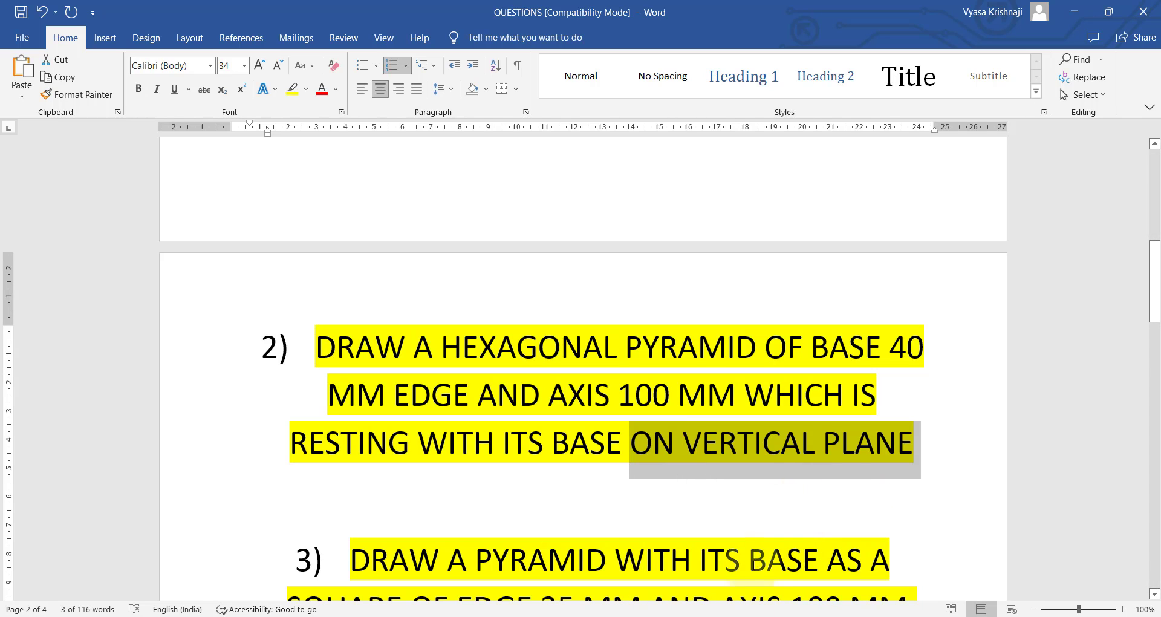
left_click(756, 614)
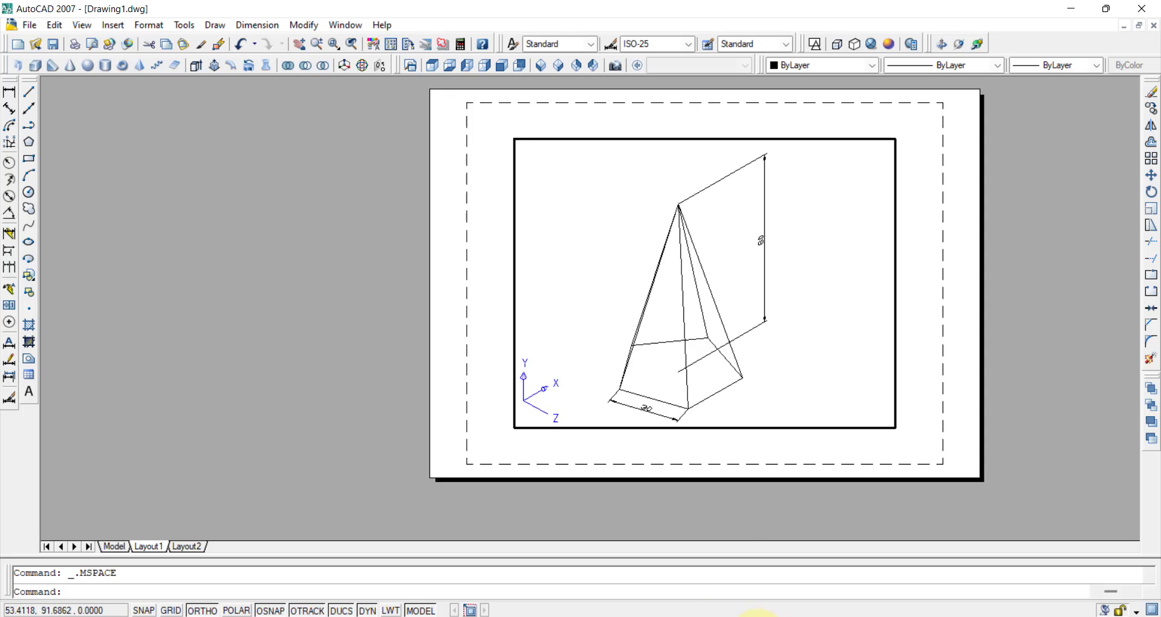
Create a new drawing from the acad.dwt template and set it to the front view.
left_click(30, 25)
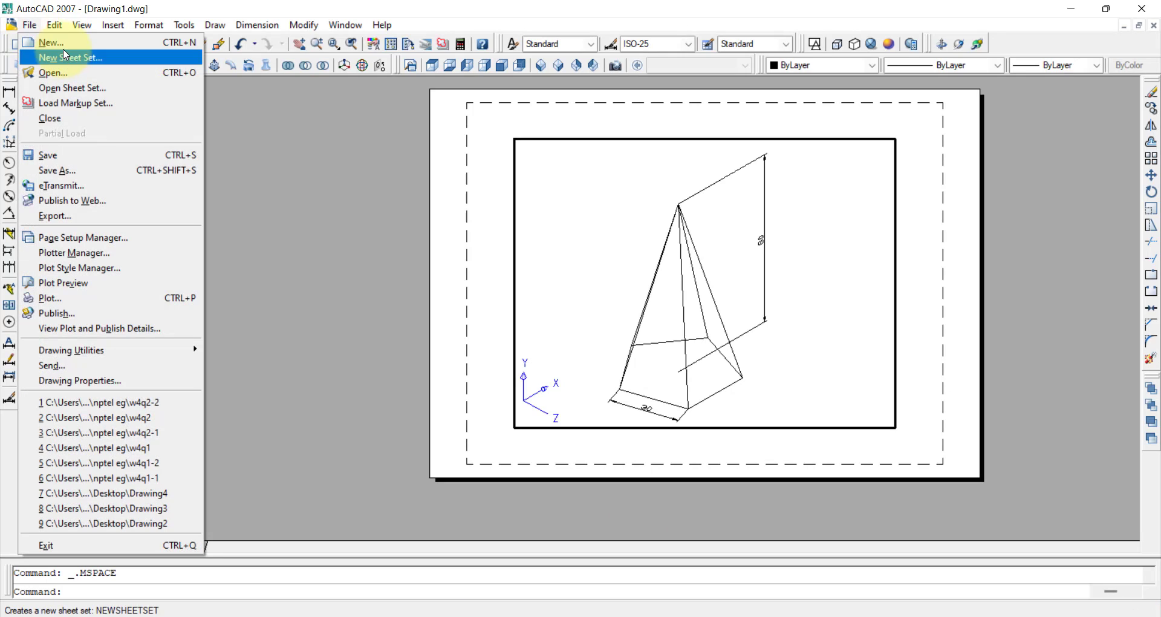
left_click(60, 46)
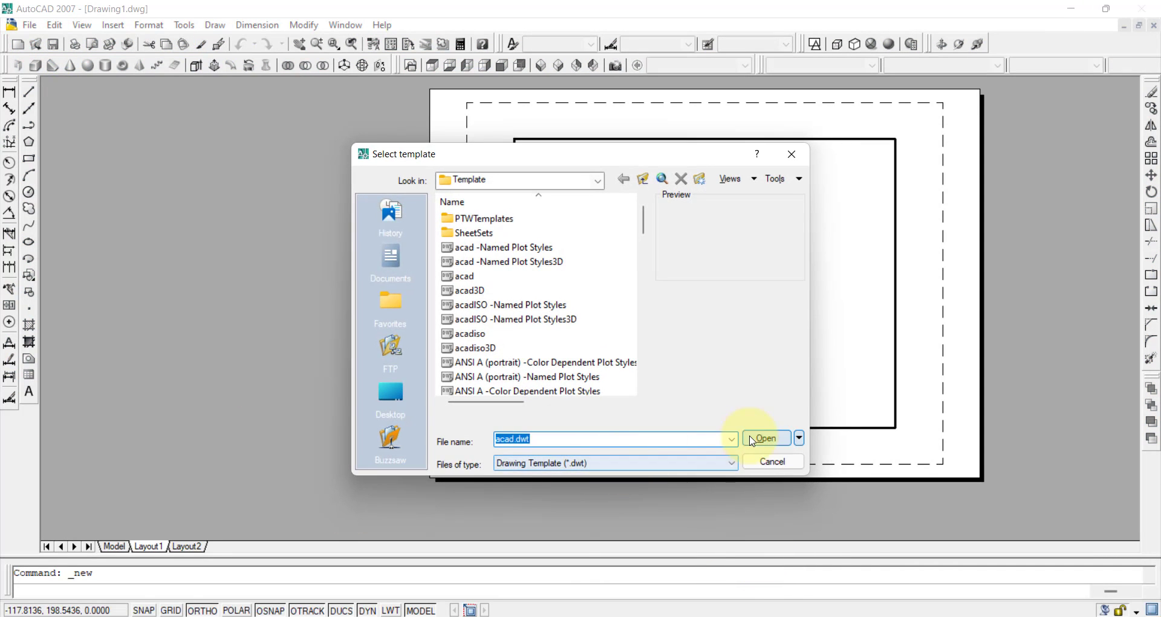
left_click(753, 441)
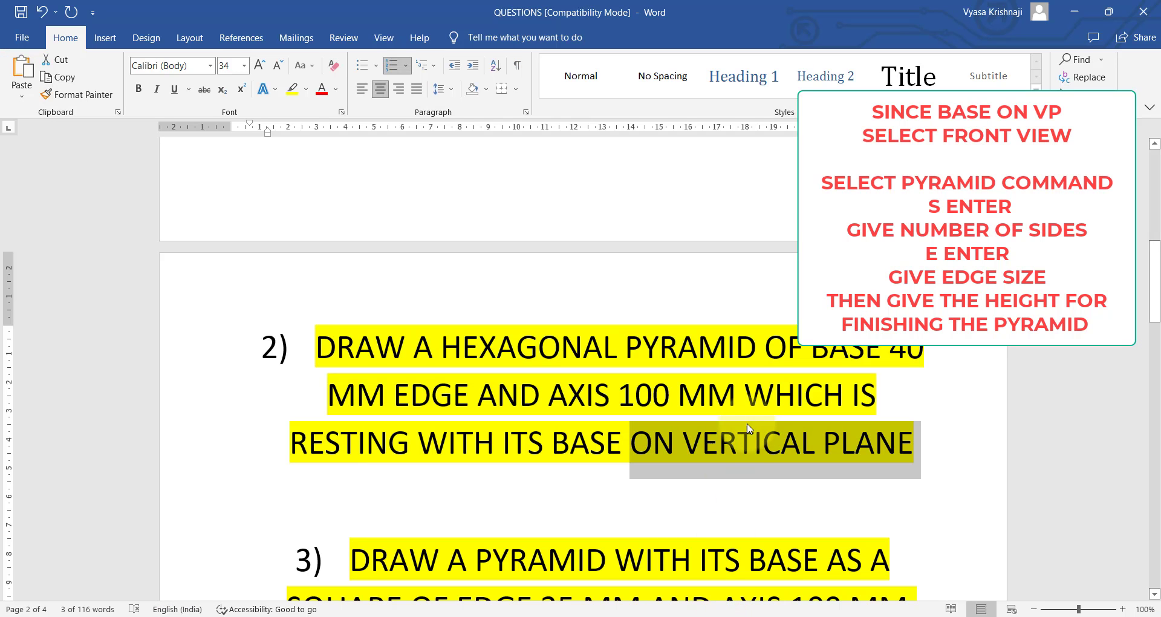
left_click(737, 444)
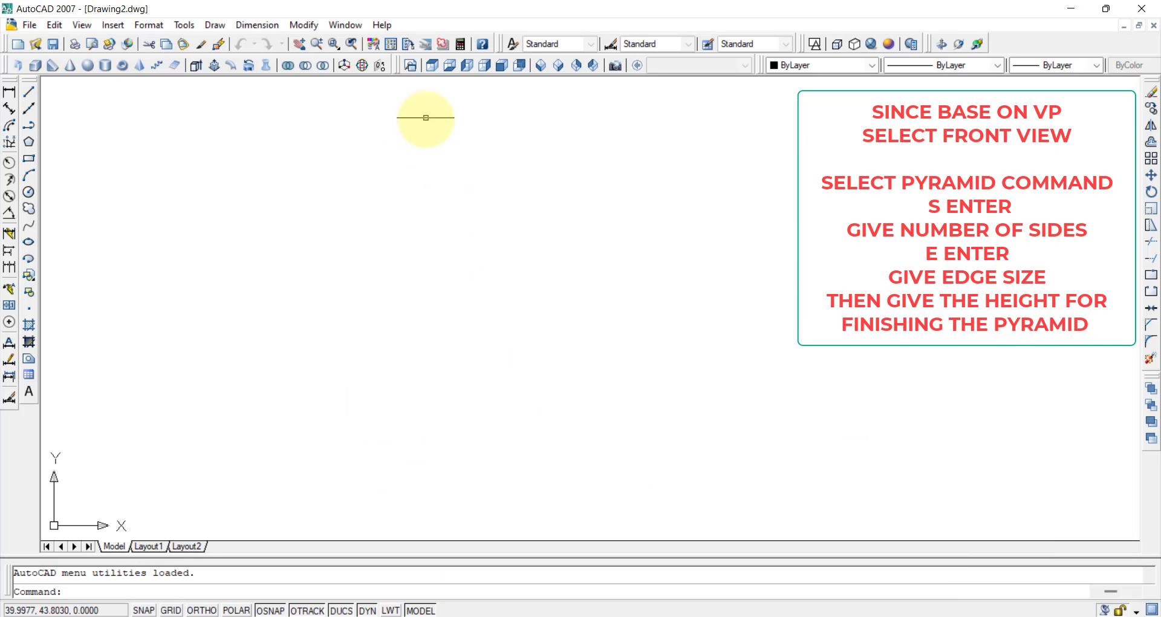
left_click(504, 70)
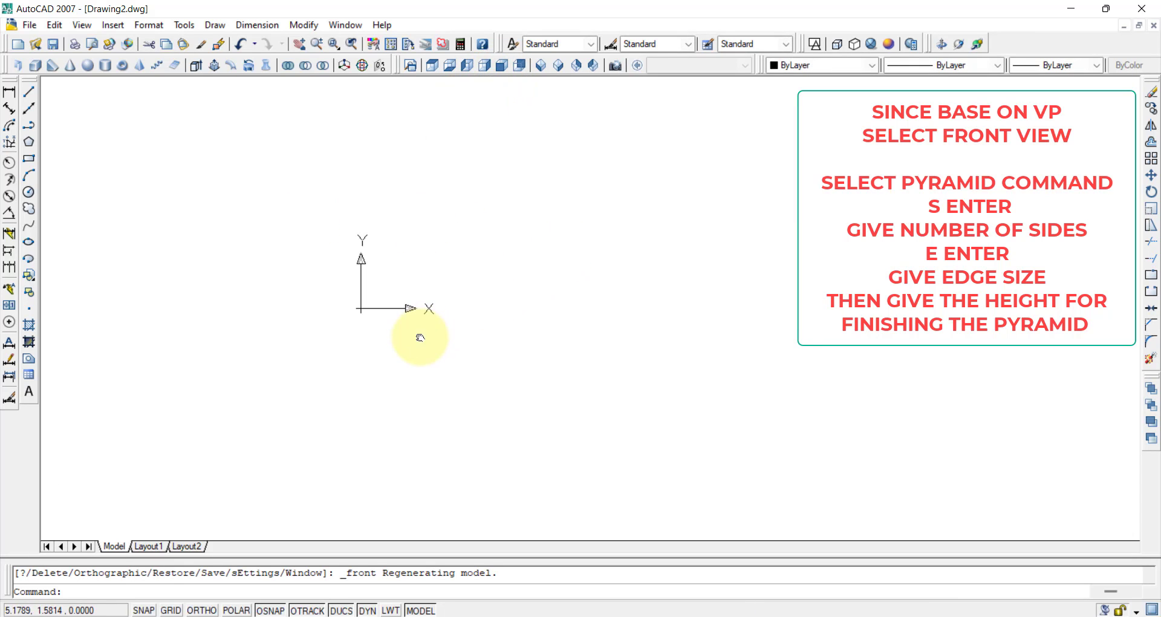
middle_click_drag(420, 337, 281, 426)
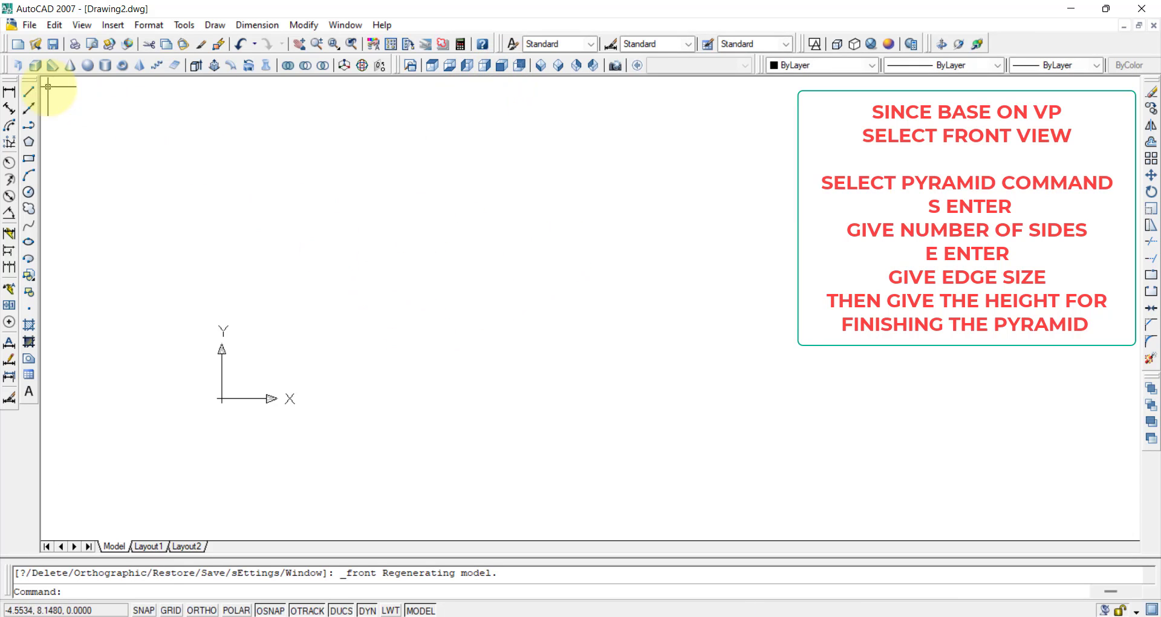
Start the Pyramid command, check the base shape in the Word exercise, and set the number of sides to 6.
left_click(140, 66)
type("s")
key("Return")
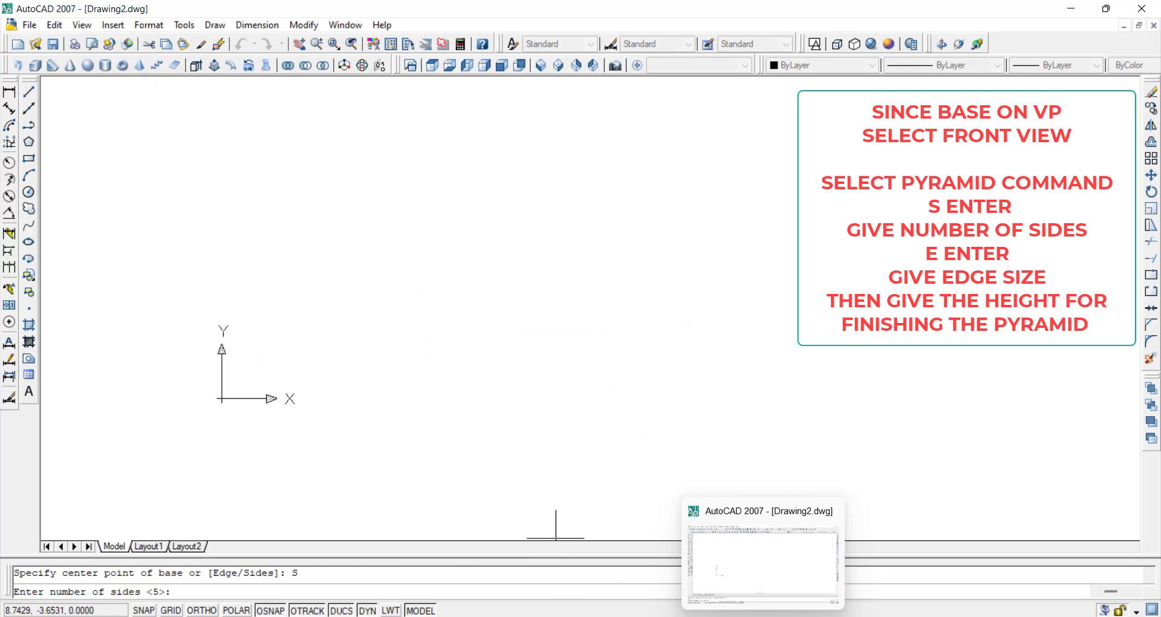
left_click(750, 614)
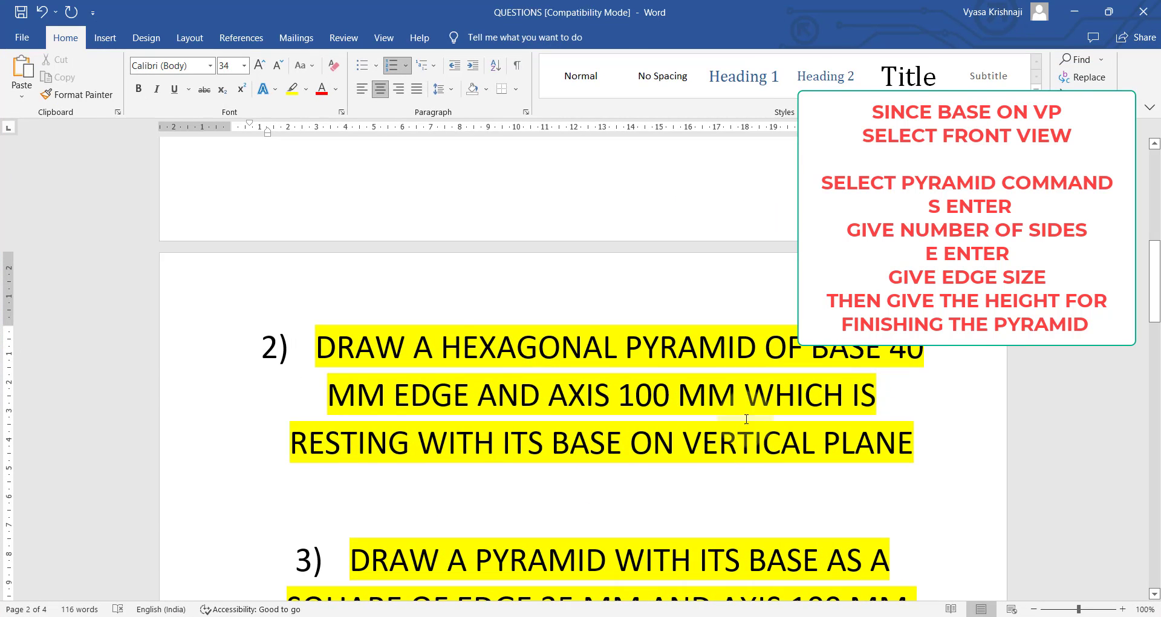
left_click(727, 614)
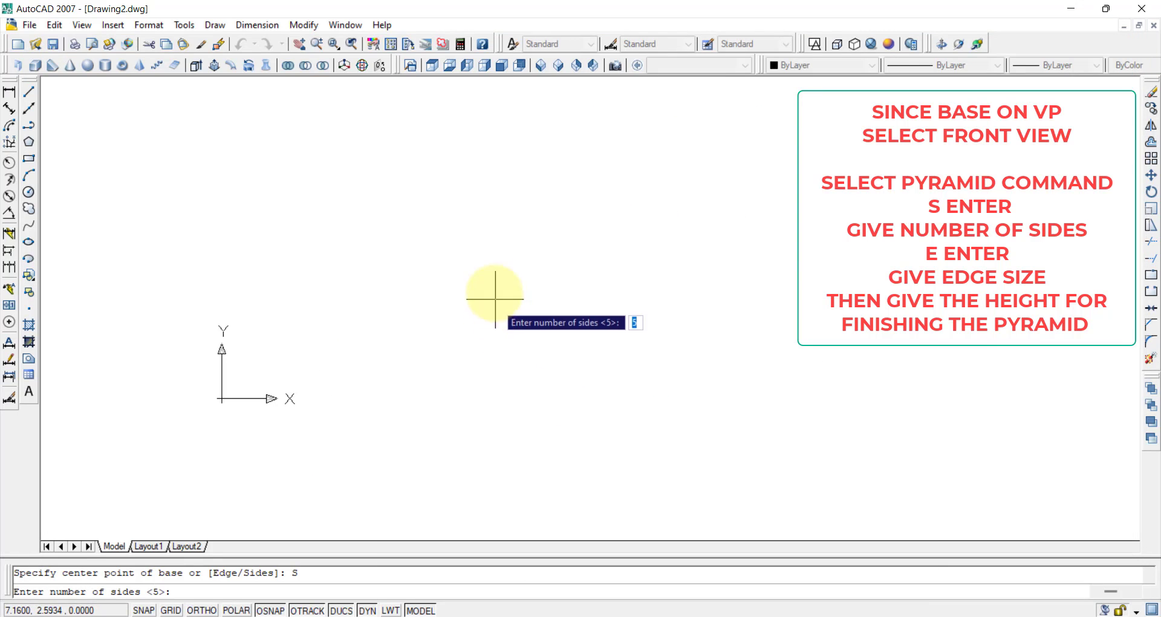
type("6")
key("Return")
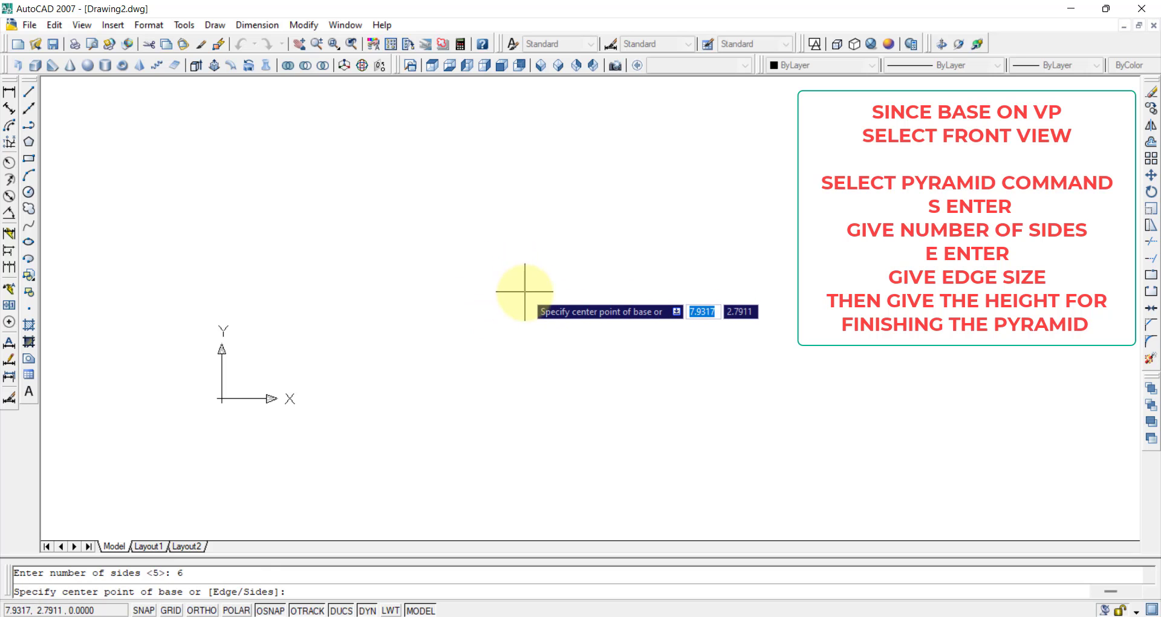
Build the hexagonal pyramid by edge, with Ortho on, a 40 mm horizontal base edge and a height of 100 mm.
type("E")
key("Return")
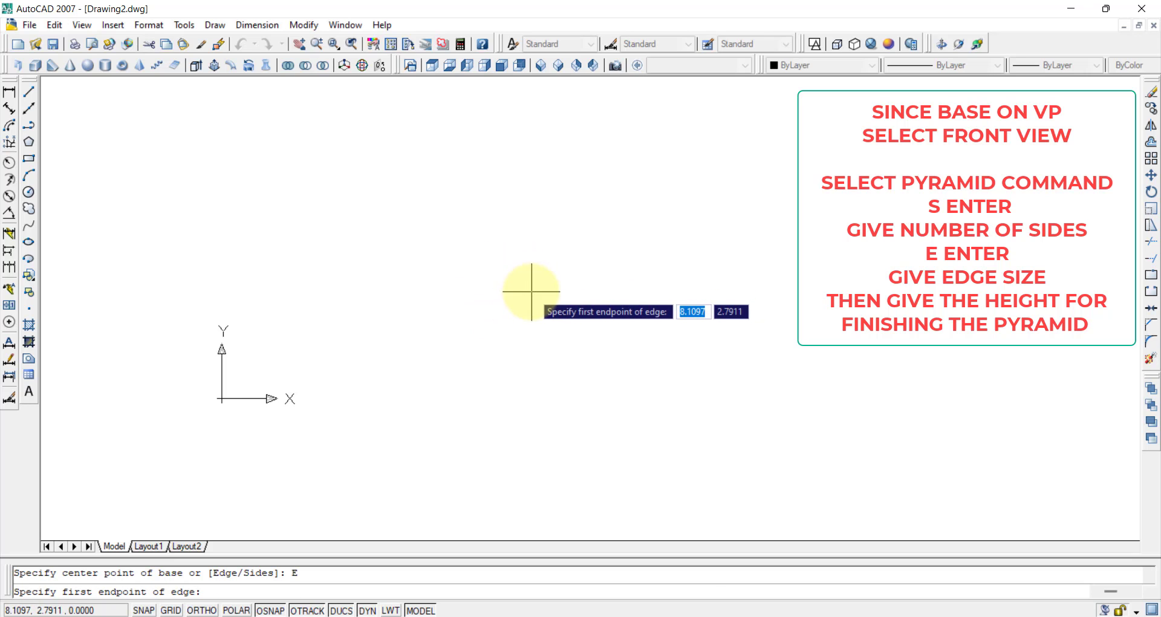
left_click(418, 310)
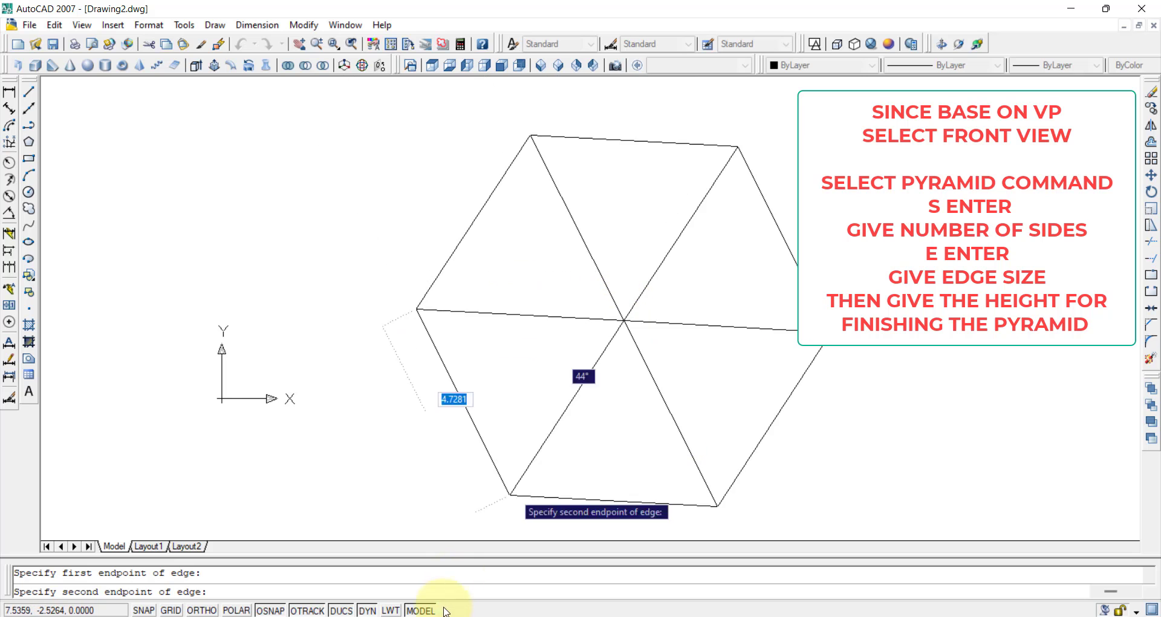
left_click(202, 611)
type("40")
key("Return")
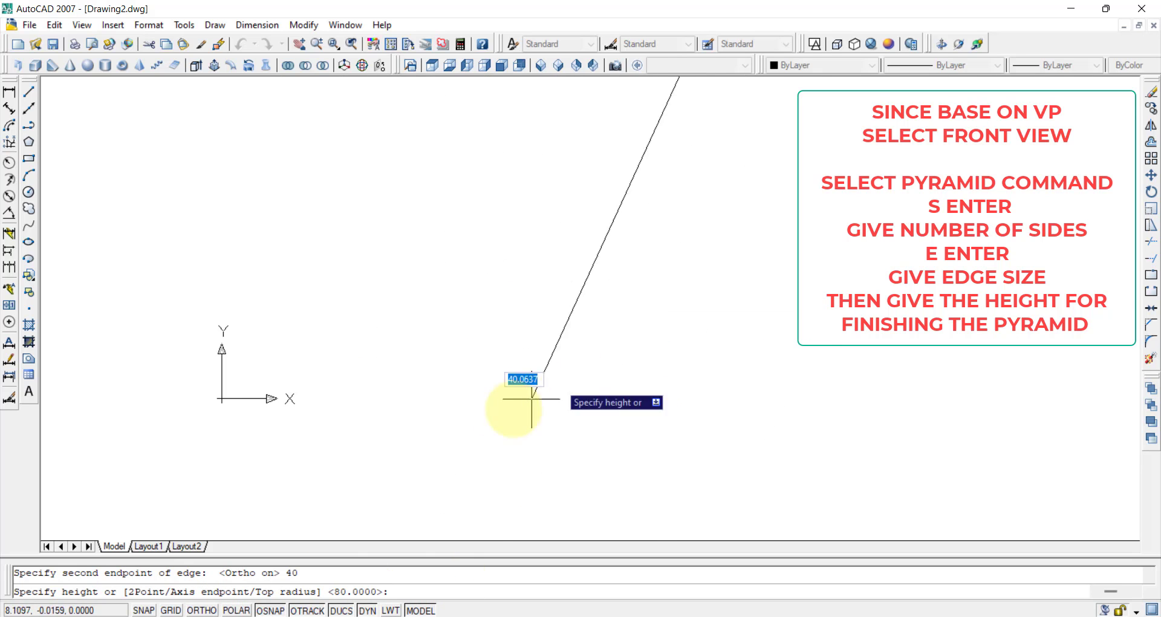
type("1")
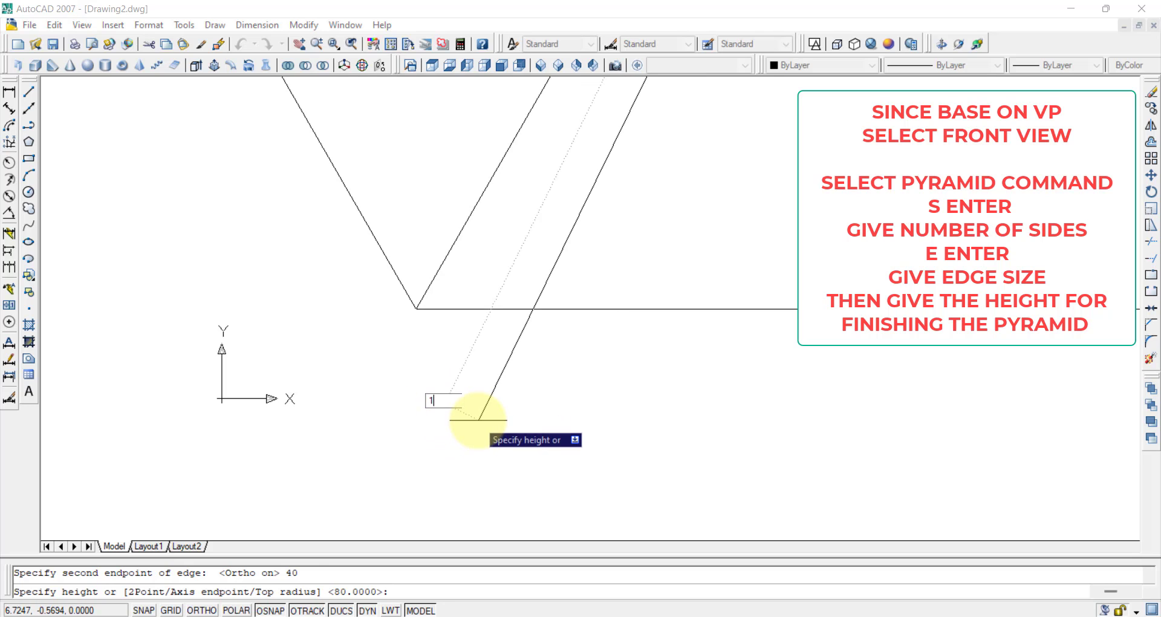
type("00")
key("Return")
Zoom to the drawing's extents and add an aligned dimension to the hexagonal base's lower-left edge in the front view.
type("z")
key("Return")
type("e")
key("Return")
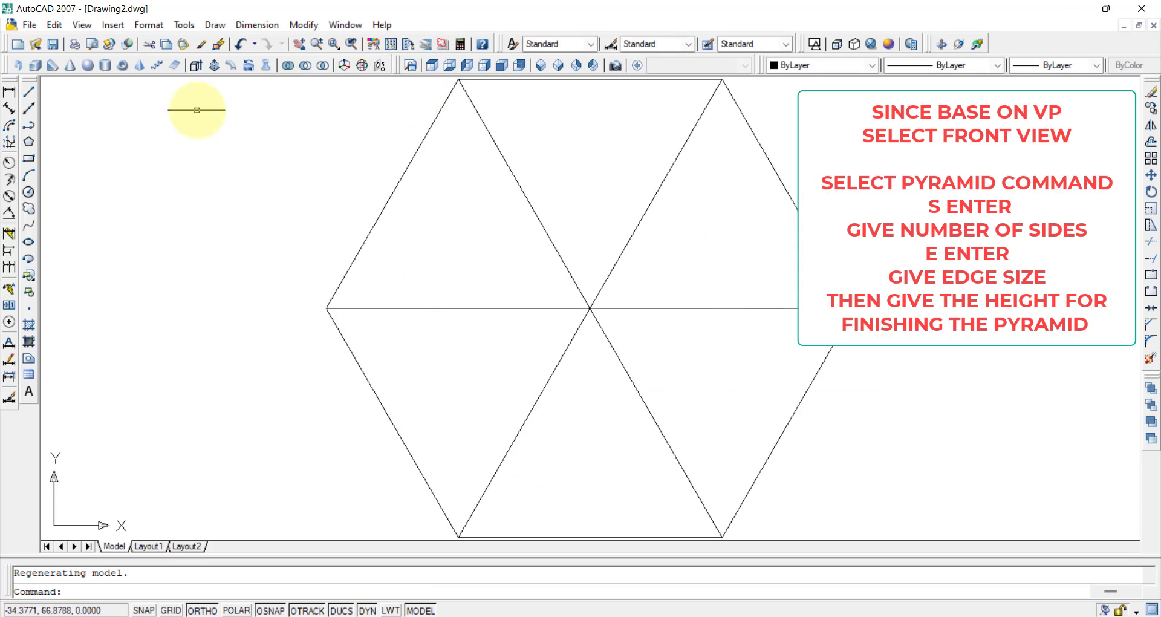
left_click(8, 109)
left_click(326, 308)
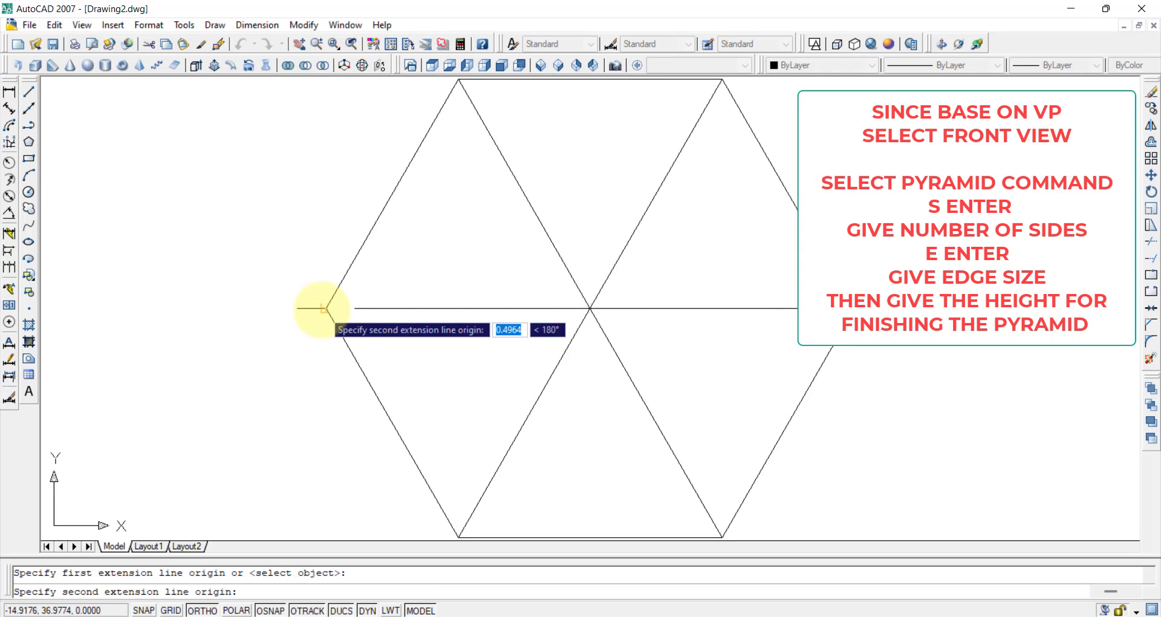
left_click(454, 537)
left_click(370, 529)
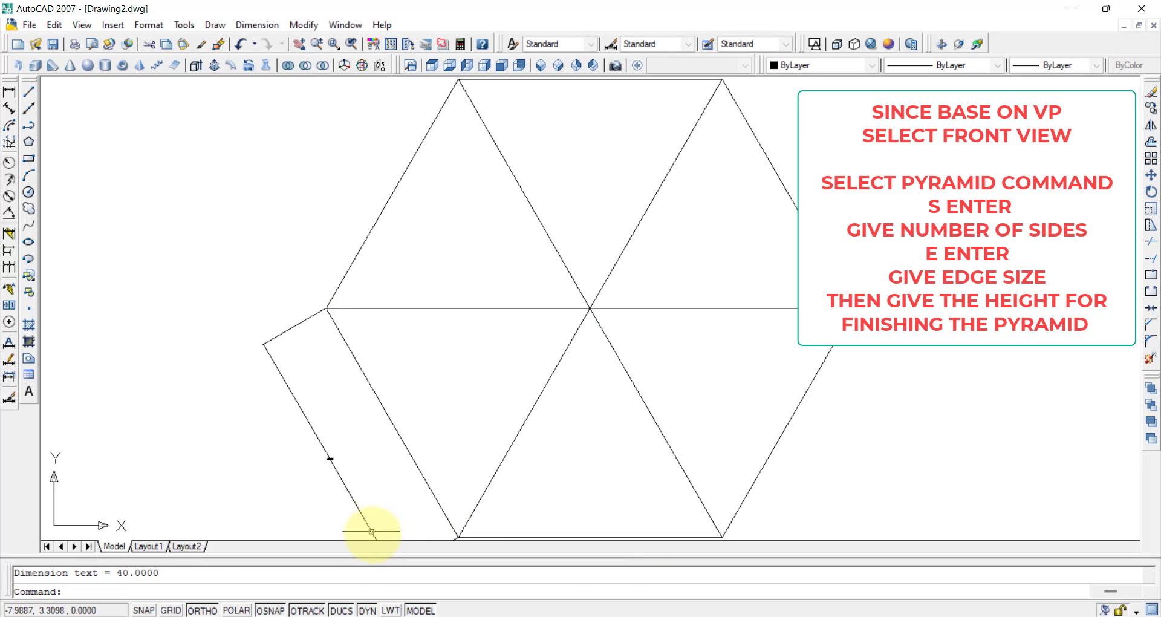
Switch to the top view and add an aligned dimension for the pyramid's height, from the apex to the midpoint of the base.
left_click(511, 69)
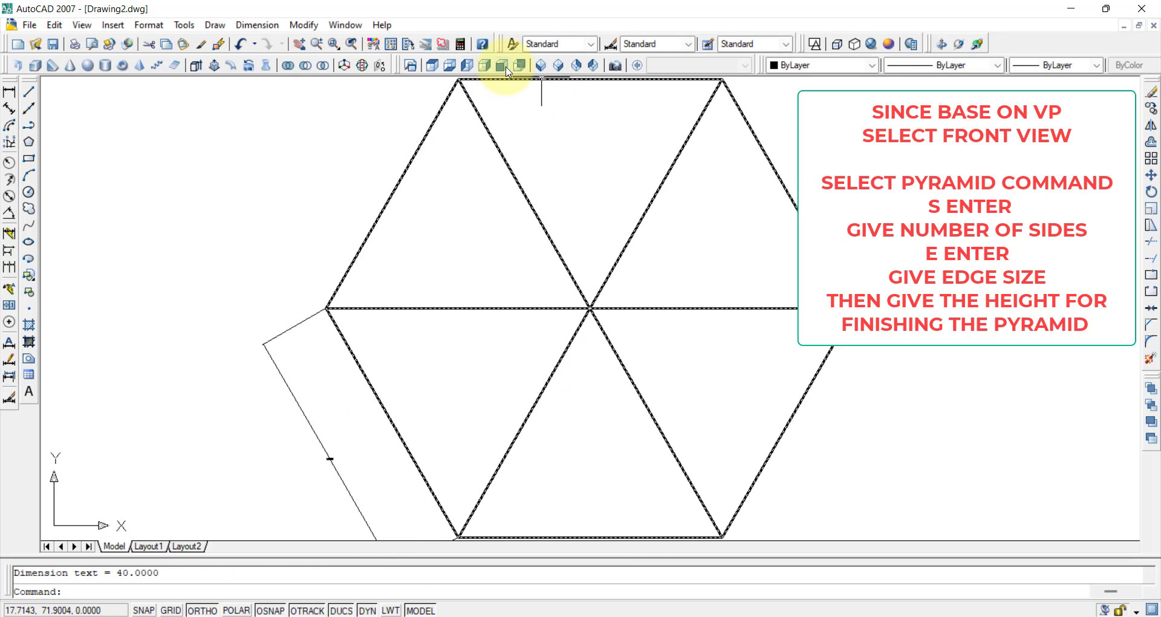
left_click(434, 69)
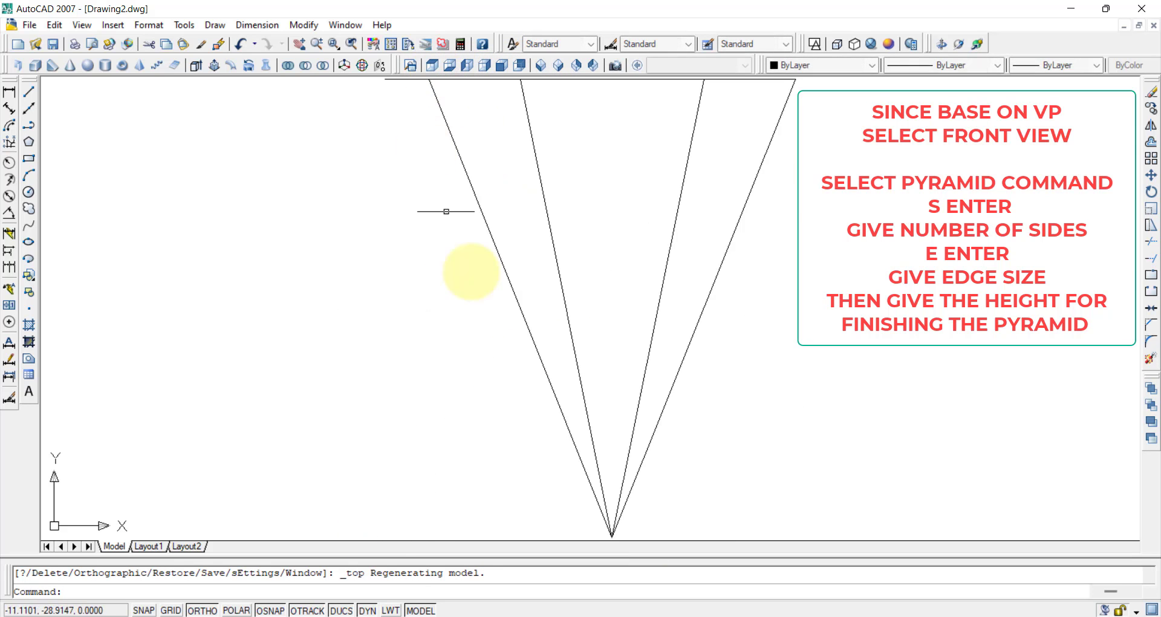
left_click(9, 112)
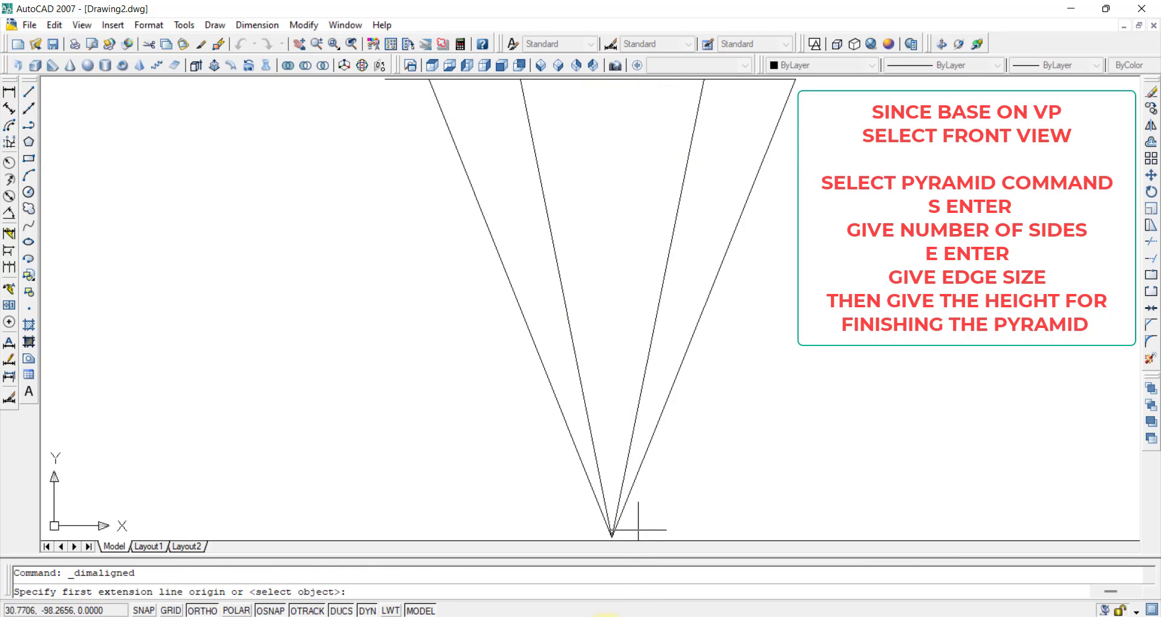
left_click(612, 534)
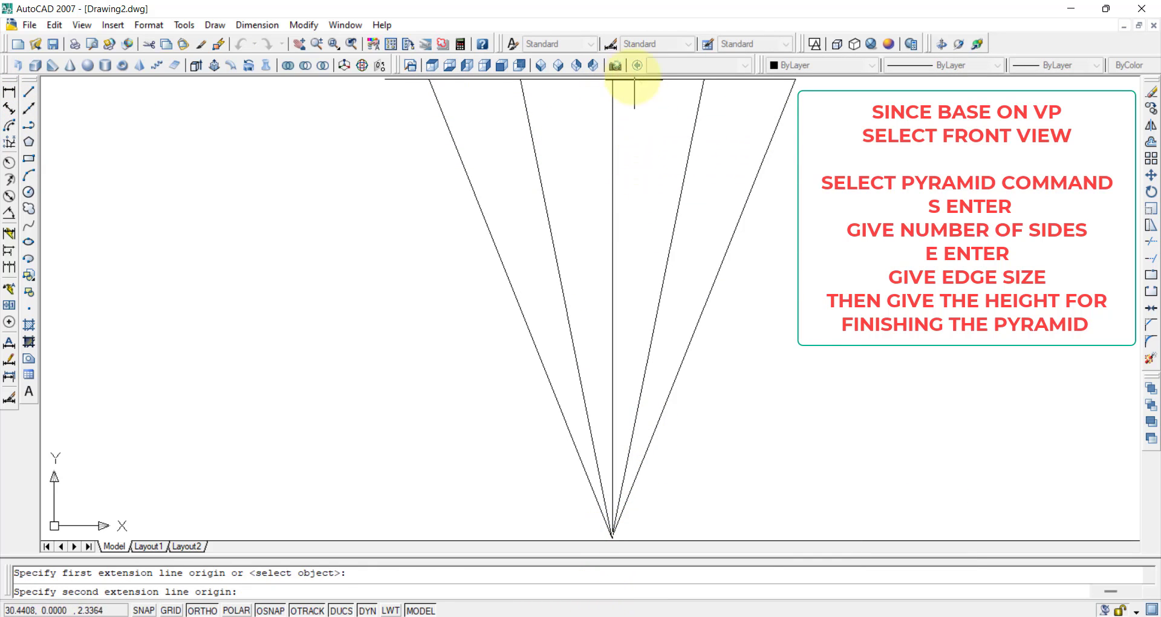
left_click(612, 79)
left_click(350, 130)
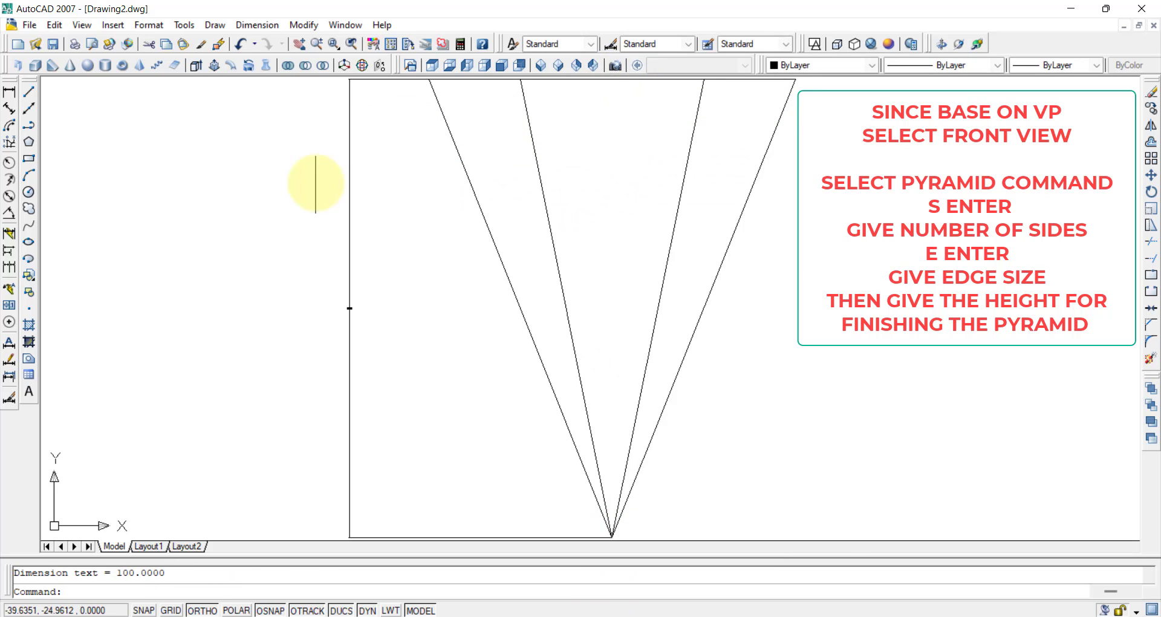
Switch to the SW isometric view and move the height dimension so its apex-side extension line end meets the pyramid's apex.
left_click(541, 65)
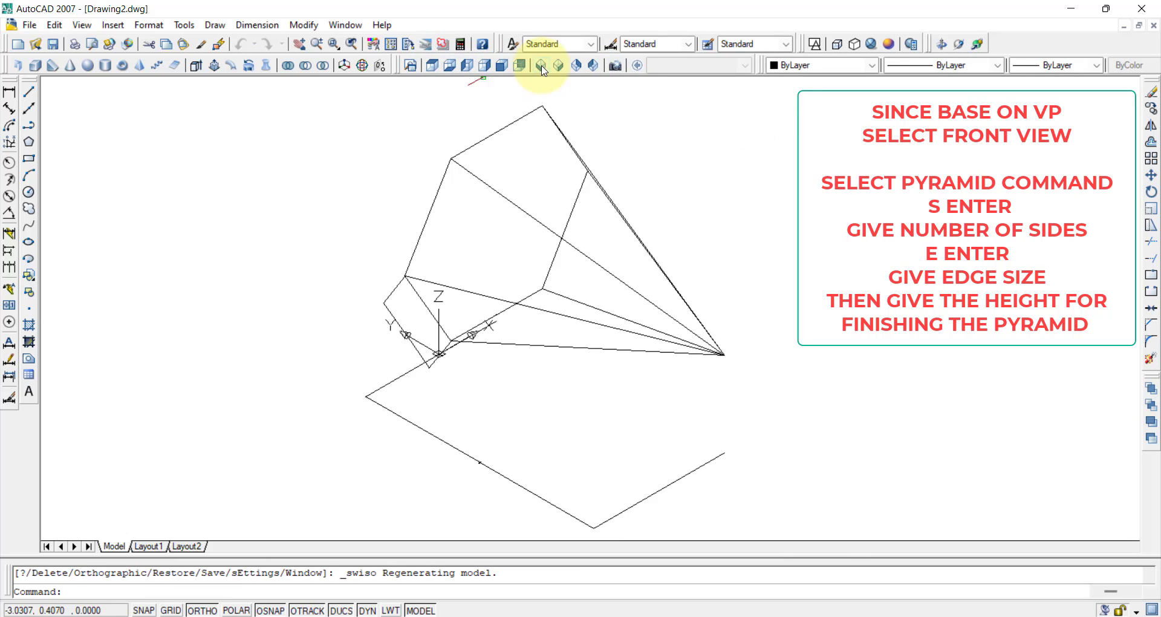
left_click(488, 467)
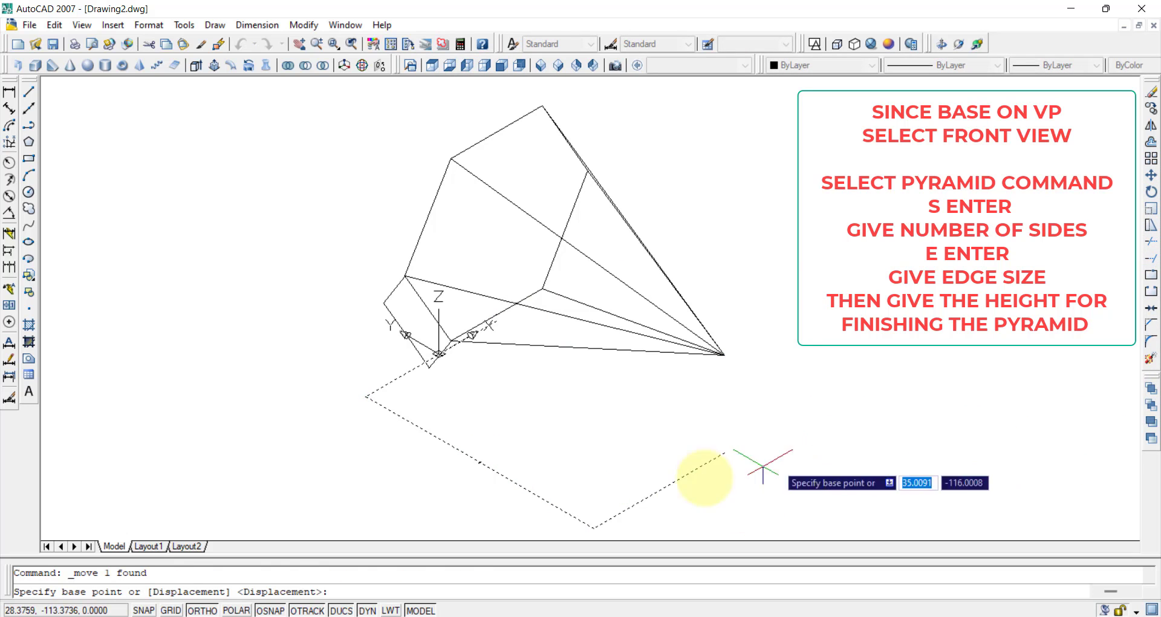
left_click(725, 453)
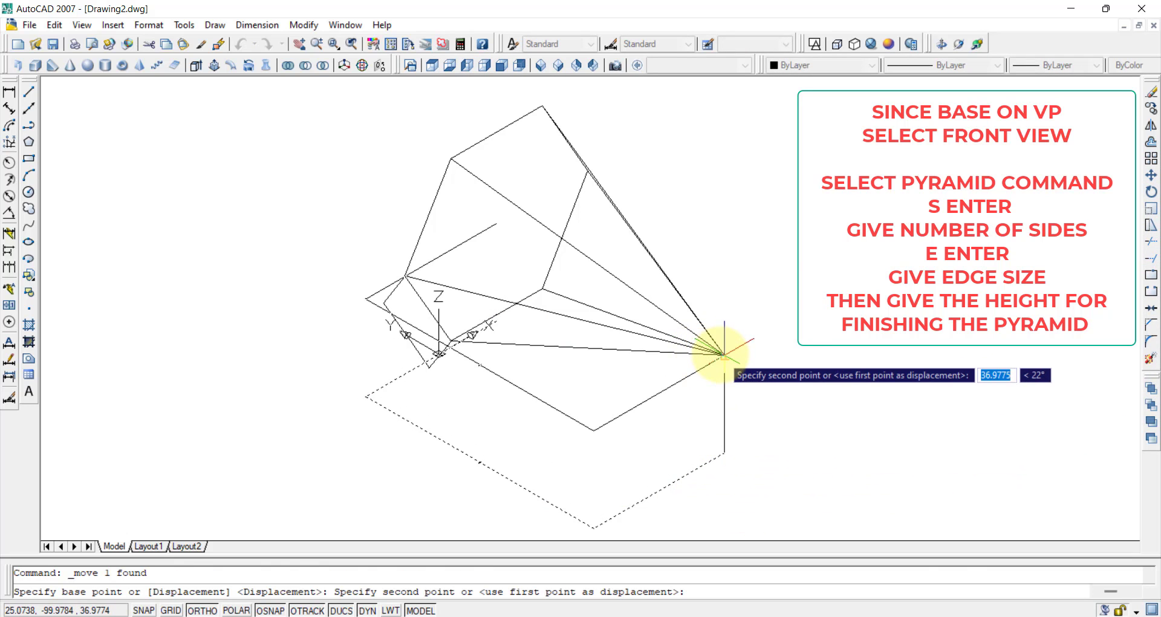
left_click(725, 354)
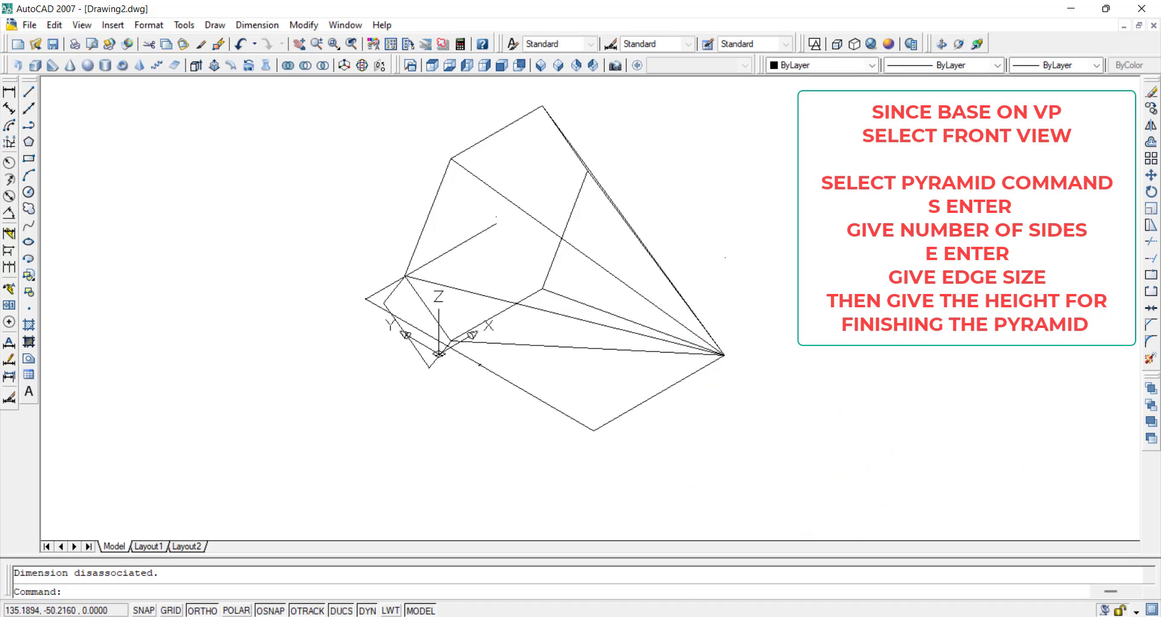
Shade the pyramid with the Conceptual visual style and spin it with continuous orbit to inspect it from all sides.
middle_click_drag(736, 230, 773, 264)
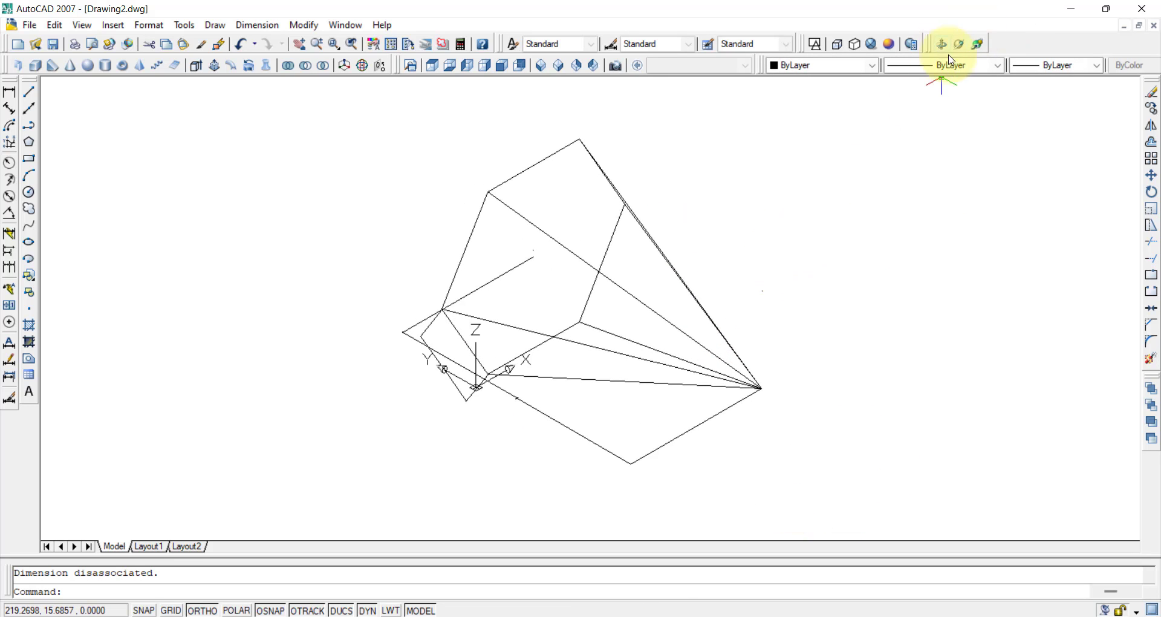
left_click(884, 48)
left_click(893, 46)
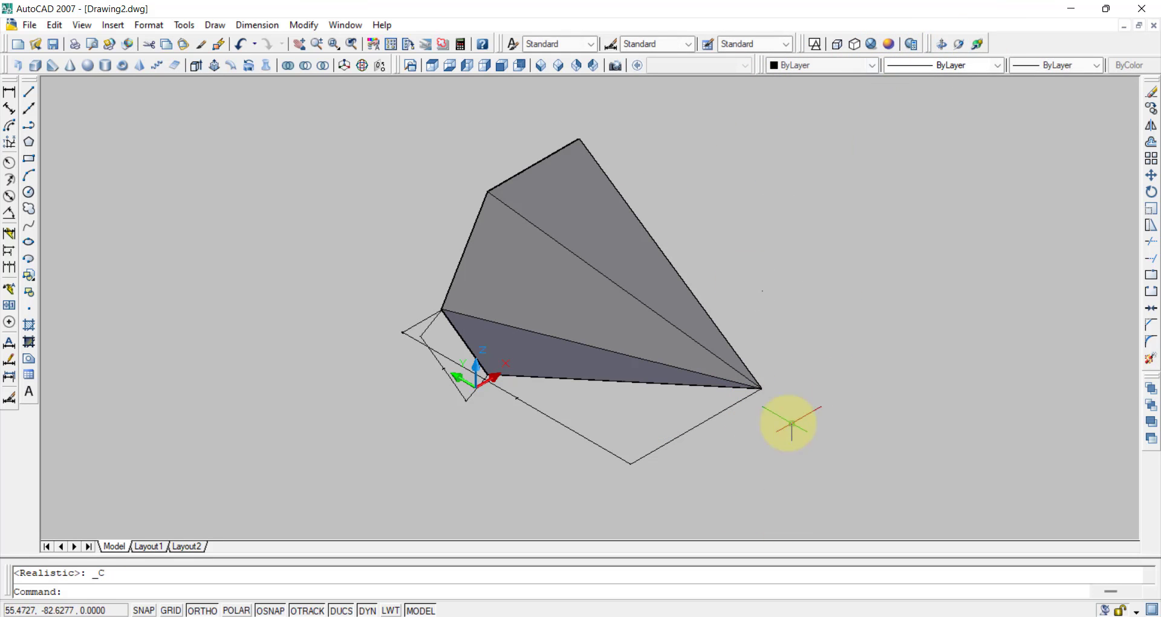
left_click(980, 48)
mouse_move(843, 321)
left_mouse_down()
mouse_move(738, 306)
mouse_move(818, 294)
left_mouse_up()
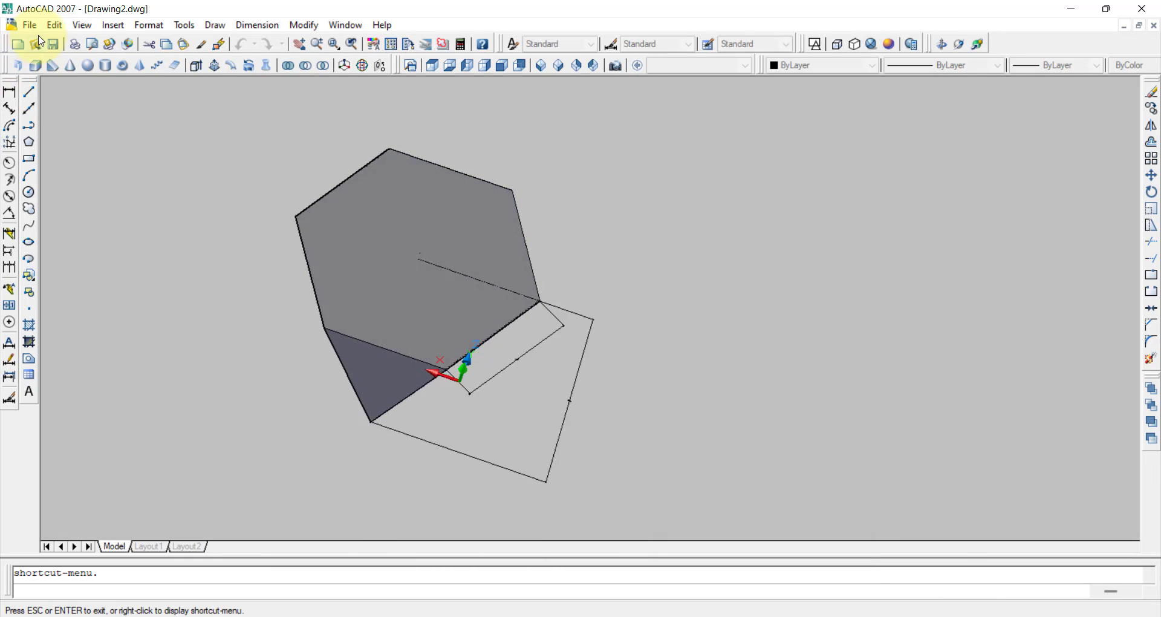
left_click(35, 144)
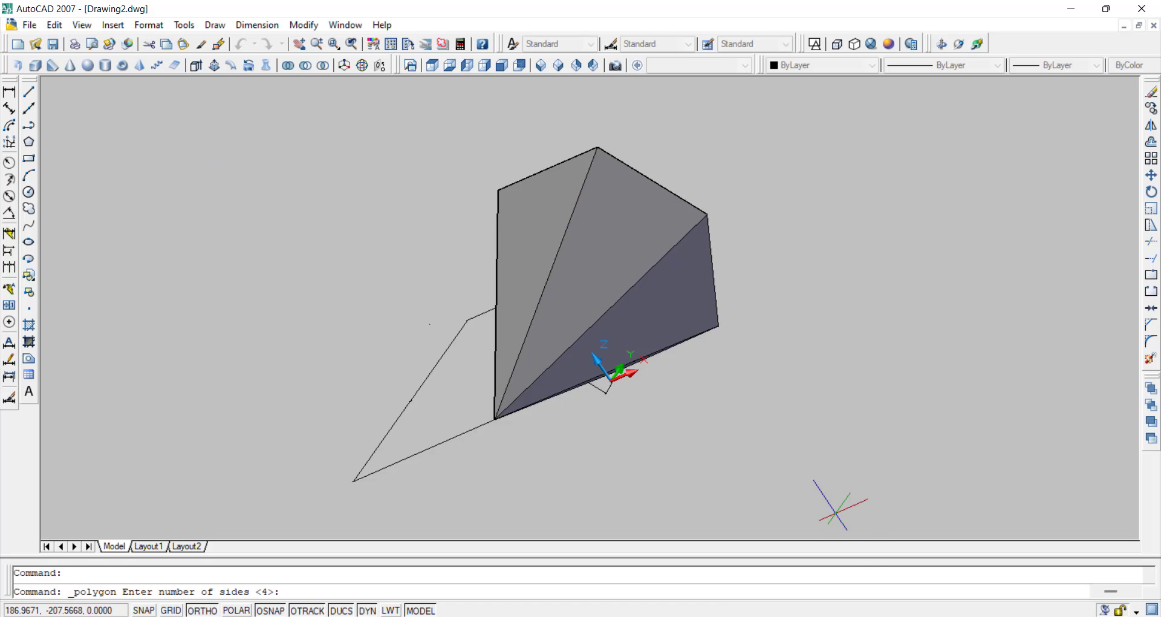
Switch to the Word document and read exercise 3 for the pyramid's base shape, edge length, axis length and inclination.
left_click(756, 560)
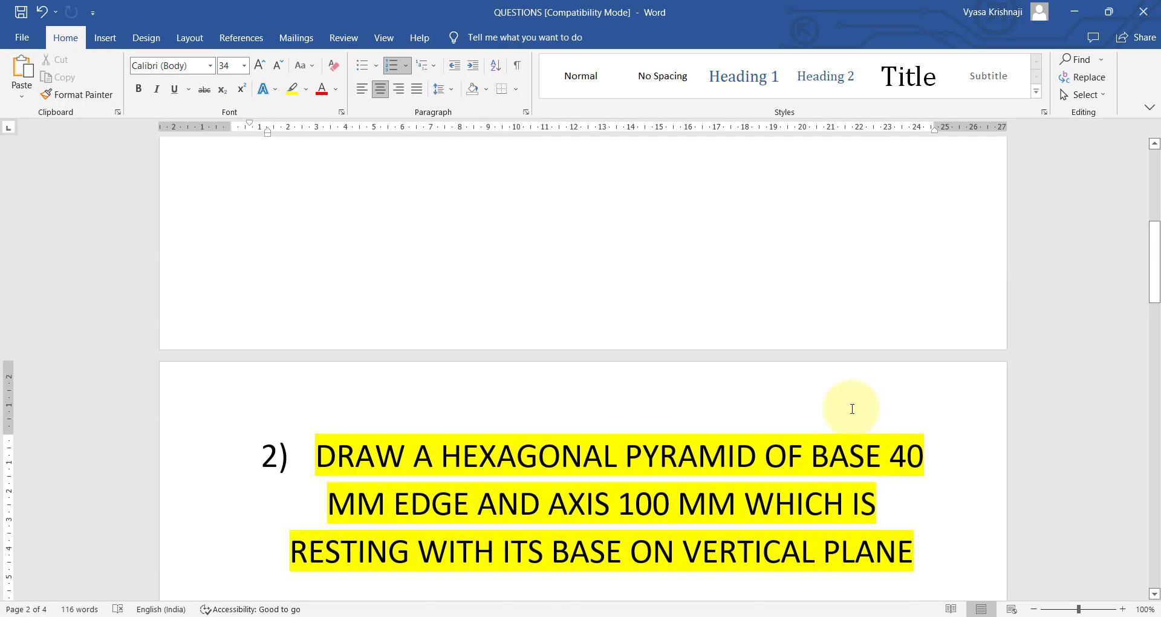
scroll(853, 409, "up", 5)
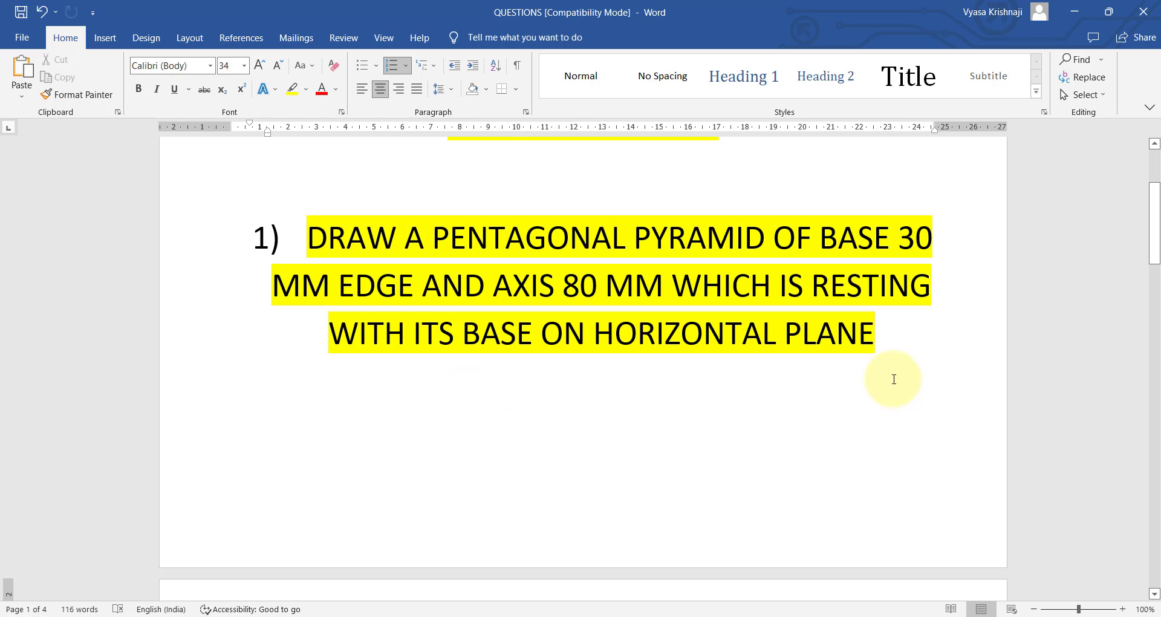
scroll(894, 379, "down", 6)
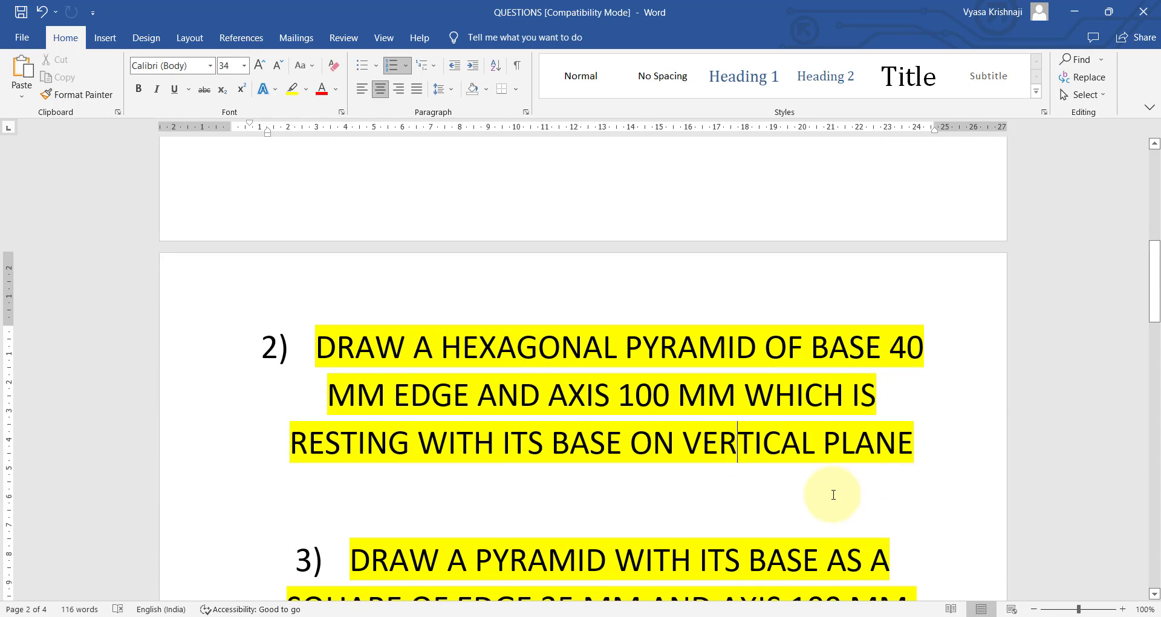
scroll(810, 428, "down", 4)
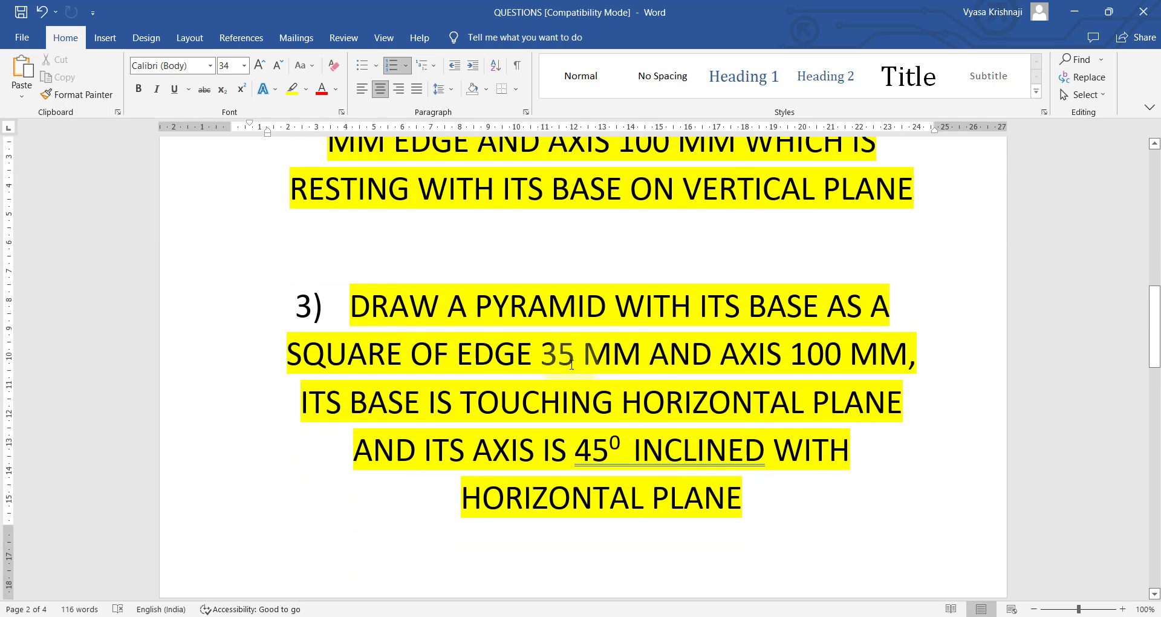
left_click(358, 315)
mouse_move(751, 486)
left_mouse_down()
mouse_move(738, 491)
mouse_move(423, 356)
mouse_move(350, 306)
left_mouse_up()
scroll(759, 449, "down", 1)
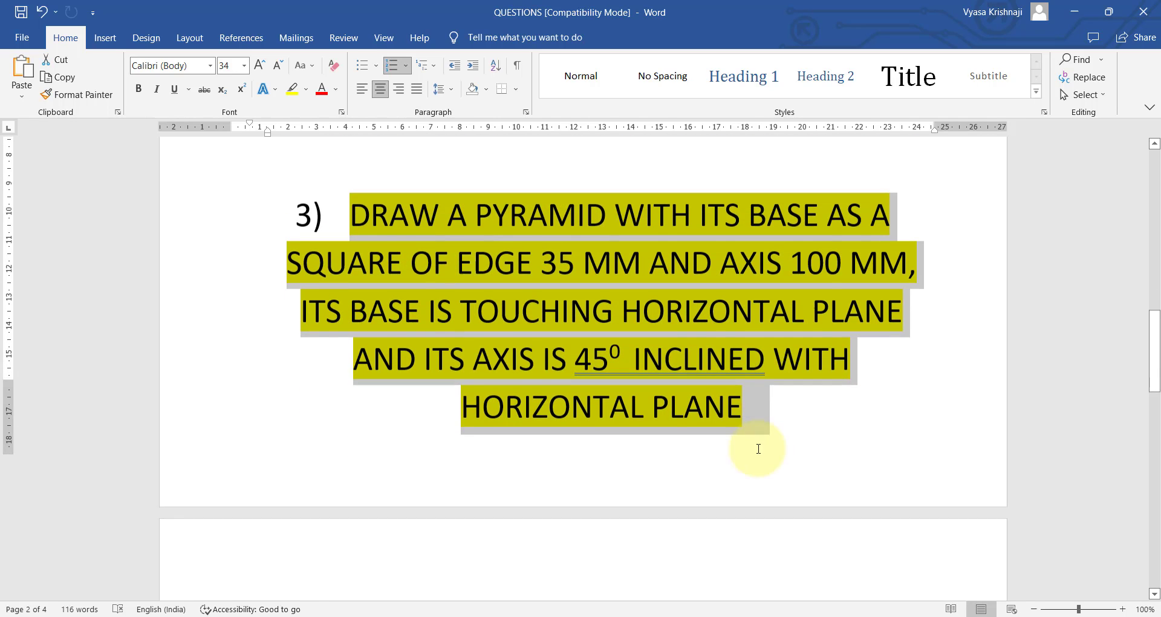
scroll(758, 449, "down", 4)
scroll(745, 496, "up", 2)
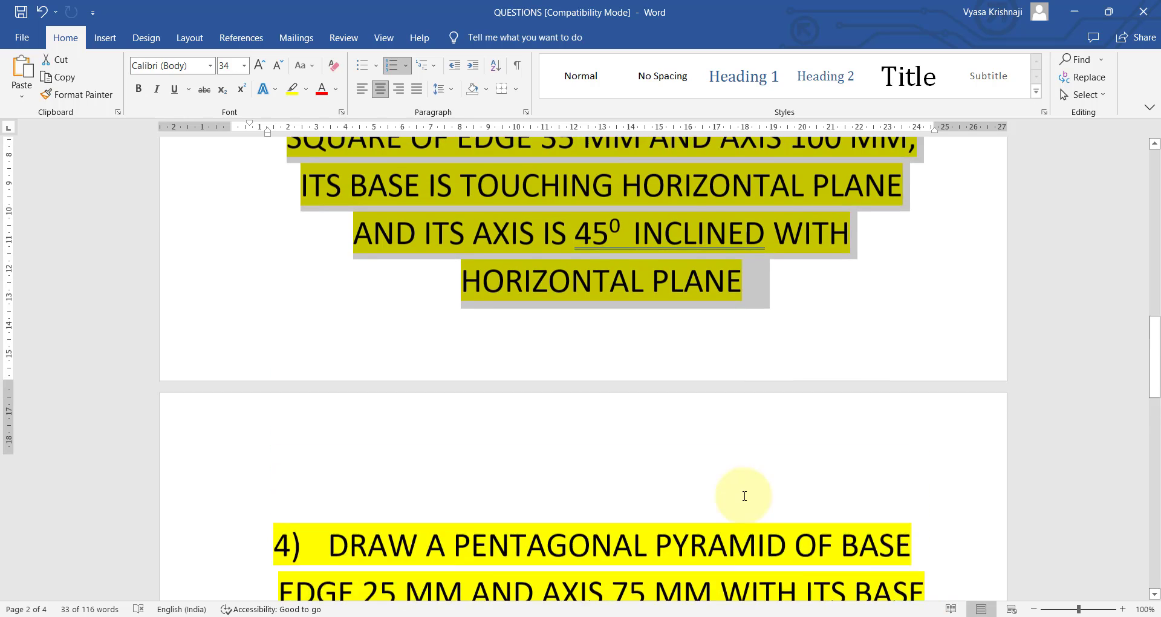
scroll(745, 496, "up", 1)
left_click(766, 396)
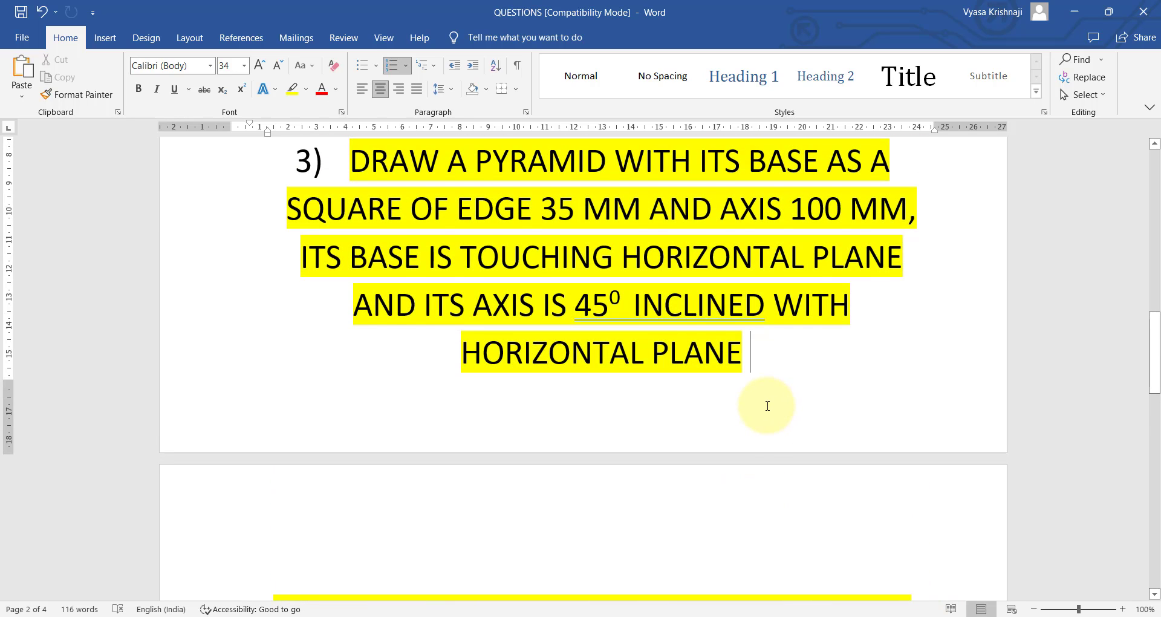
scroll(767, 406, "up", 1)
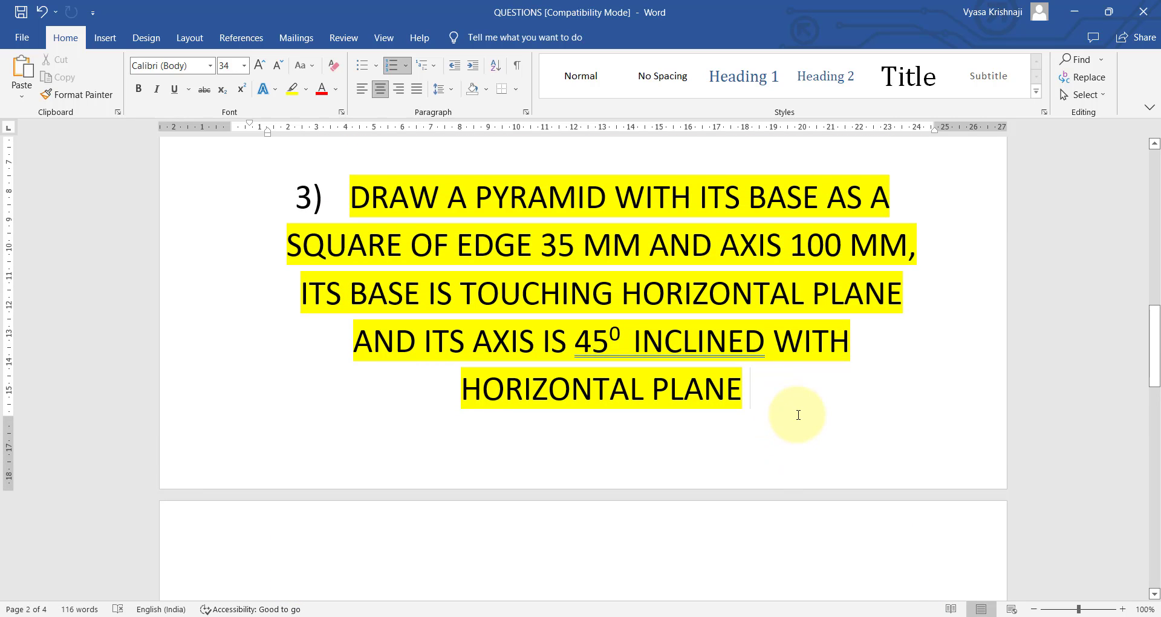
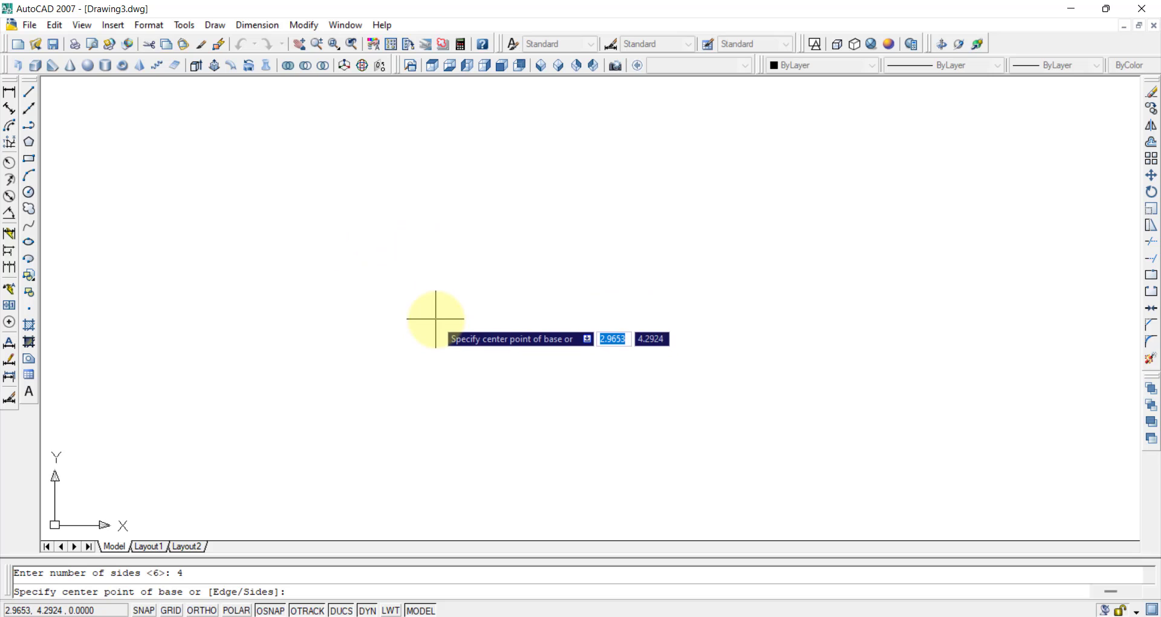
type("e")
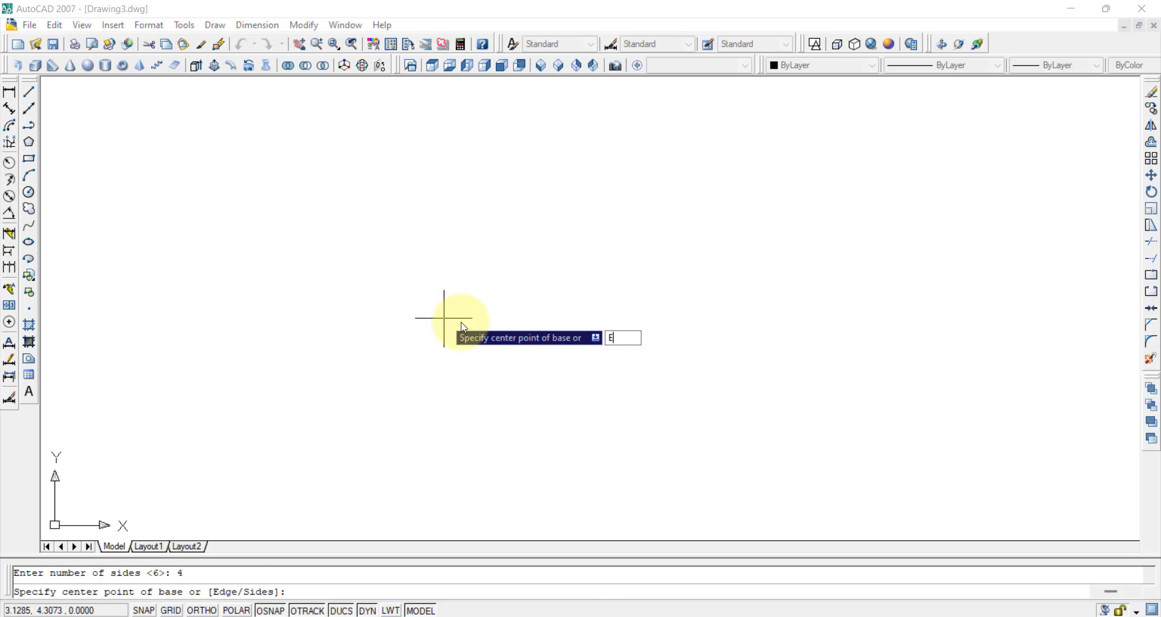
key("Return")
left_click(441, 324)
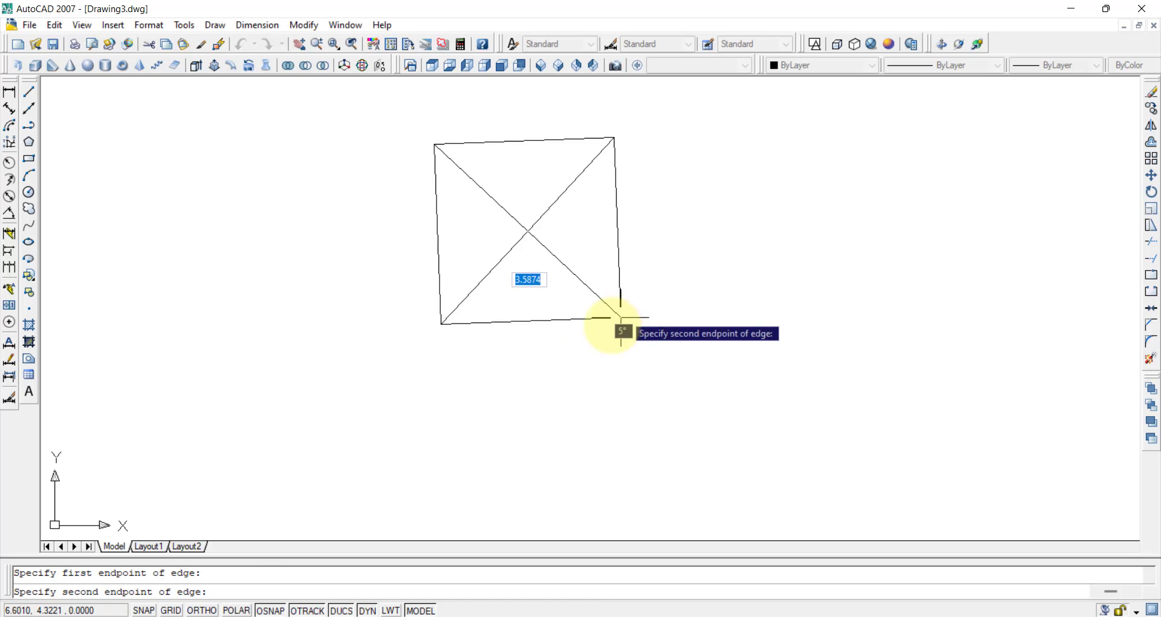
key("F8")
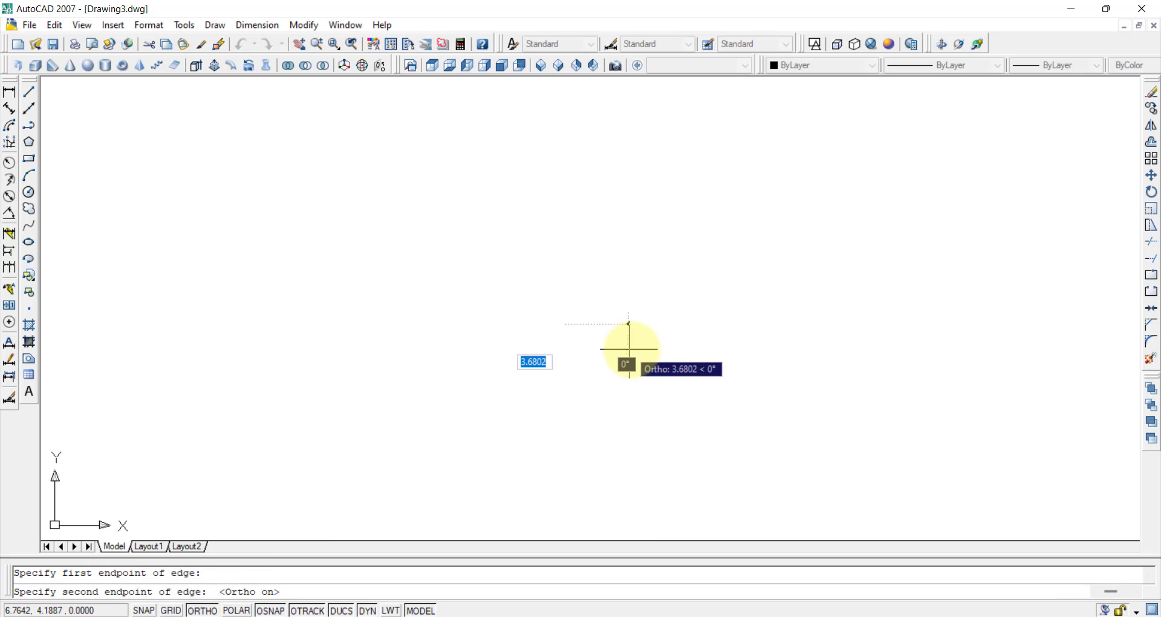
type("20")
key("Return")
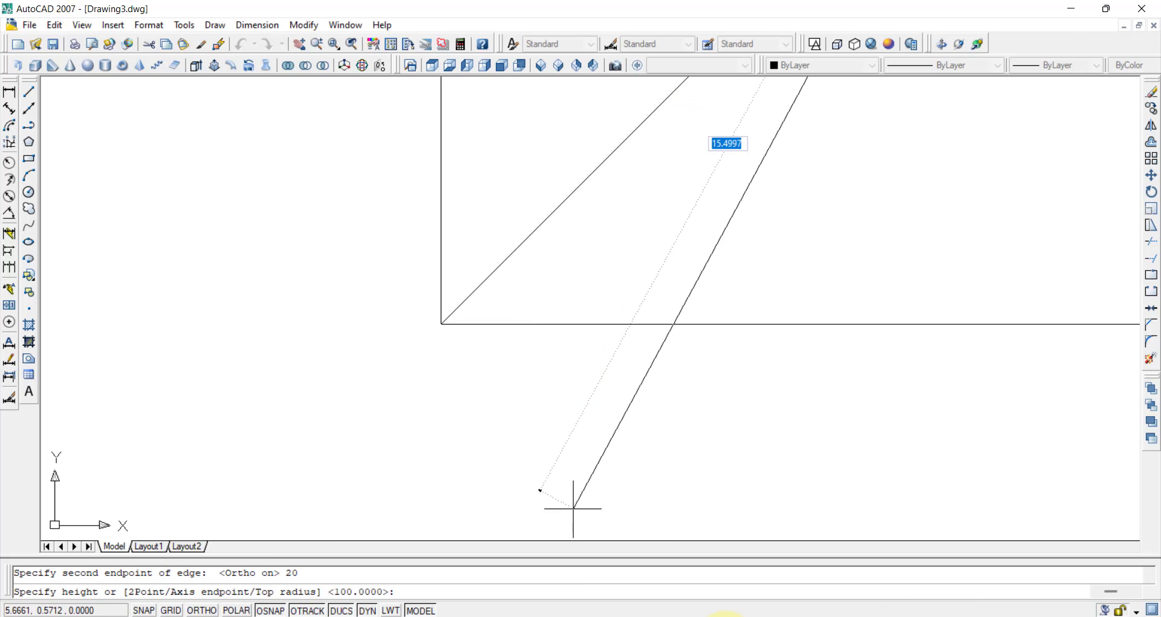
mouse_move(723, 614)
left_click(669, 505)
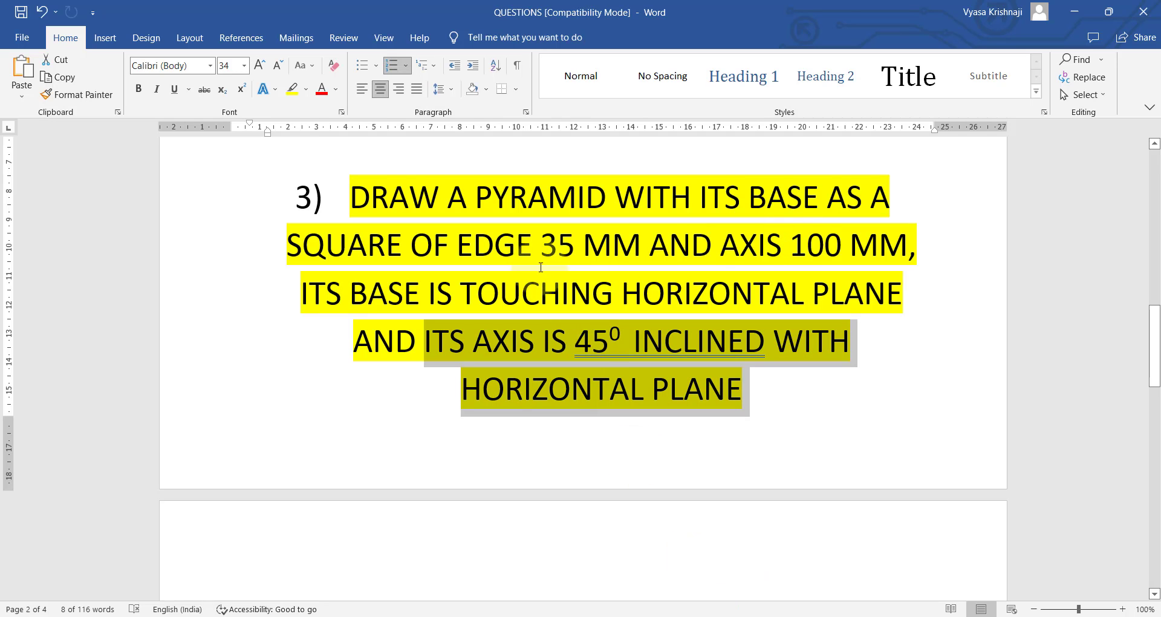
key("alt+Tab")
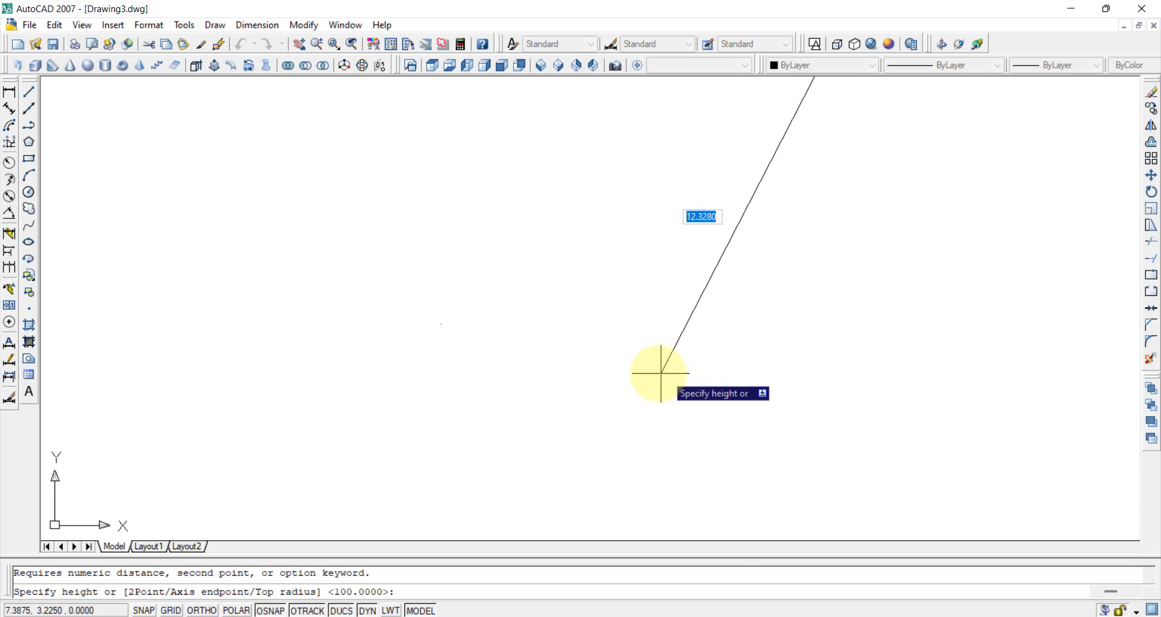
key("Escape")
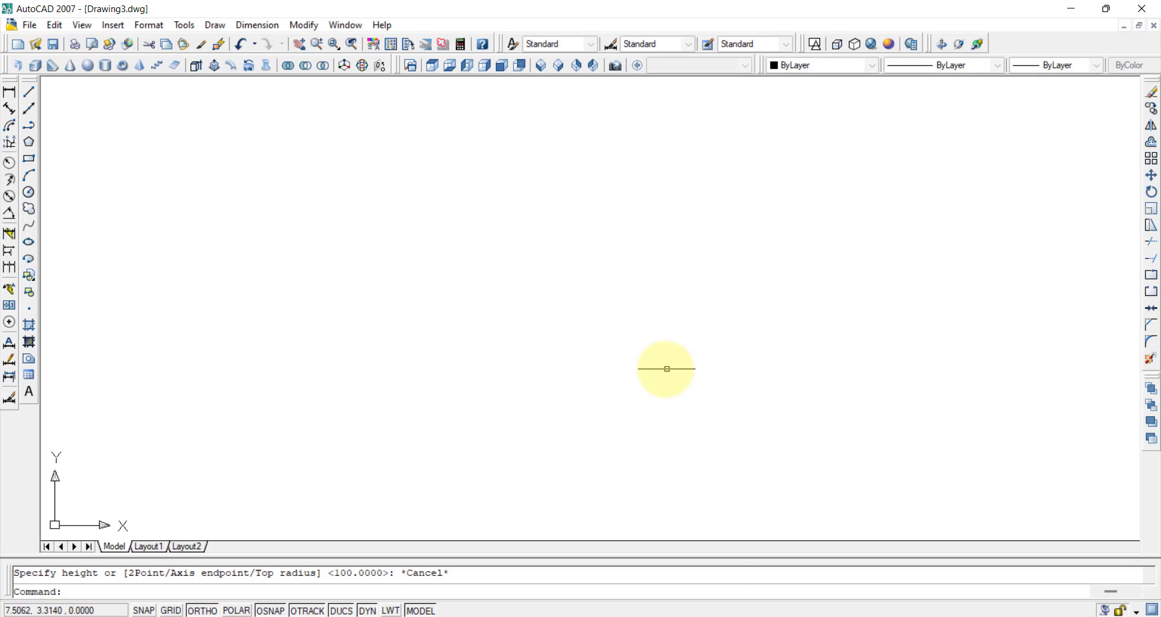
Create a pyramid with a four-sided base defined by a 35 mm edge and a height of 100 mm.
left_click(140, 64)
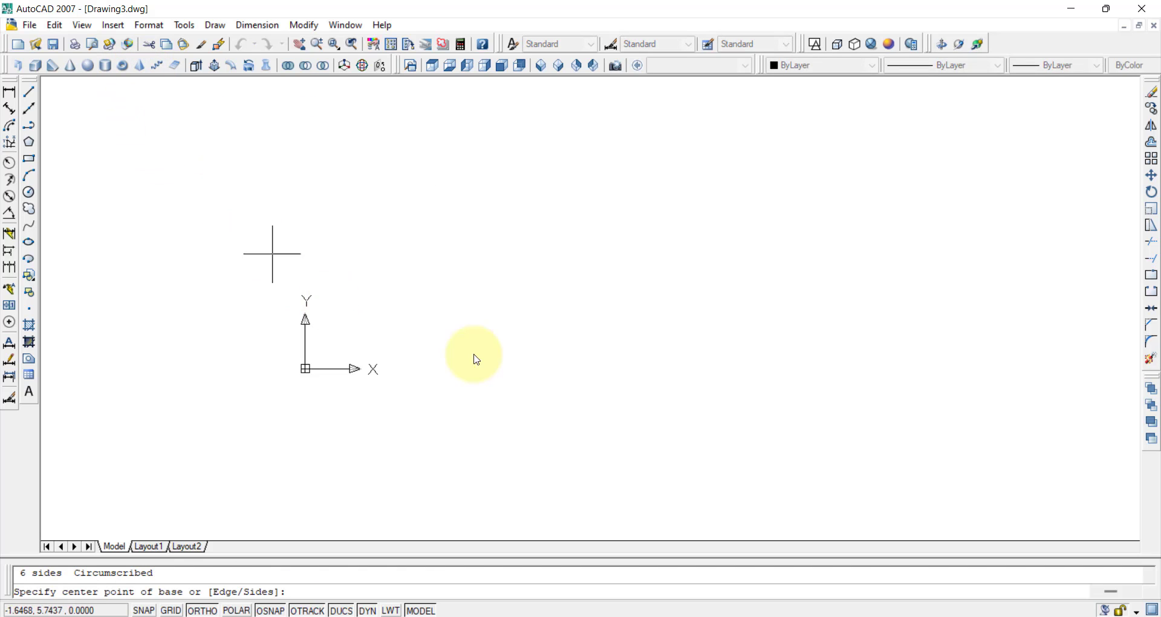
type("S")
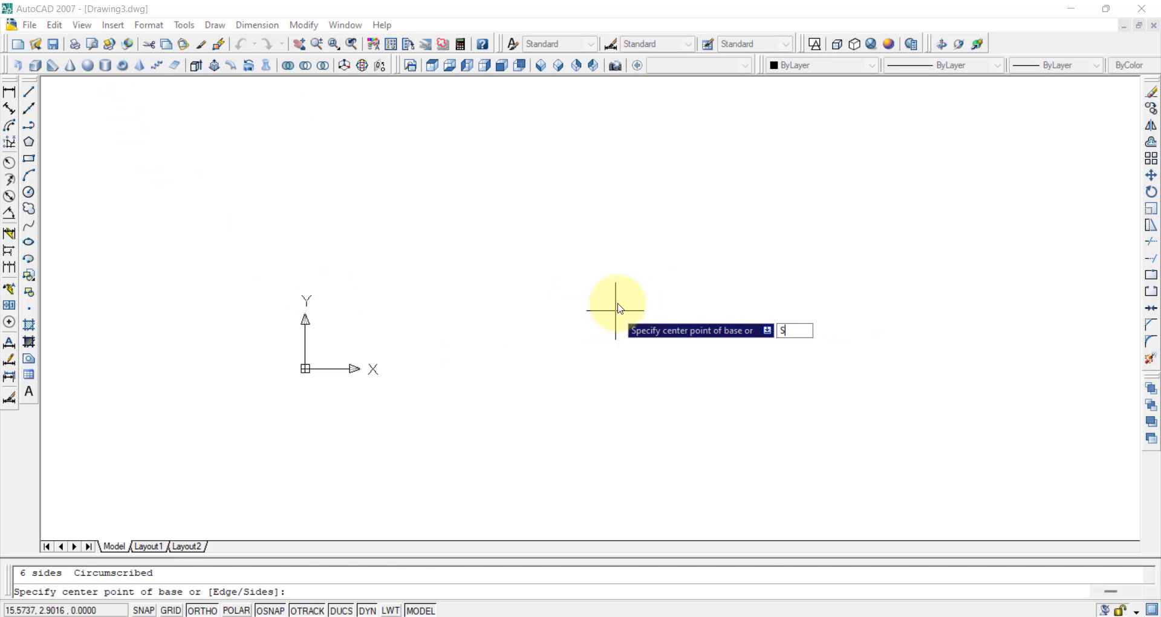
key("Return")
type("4")
key("Return")
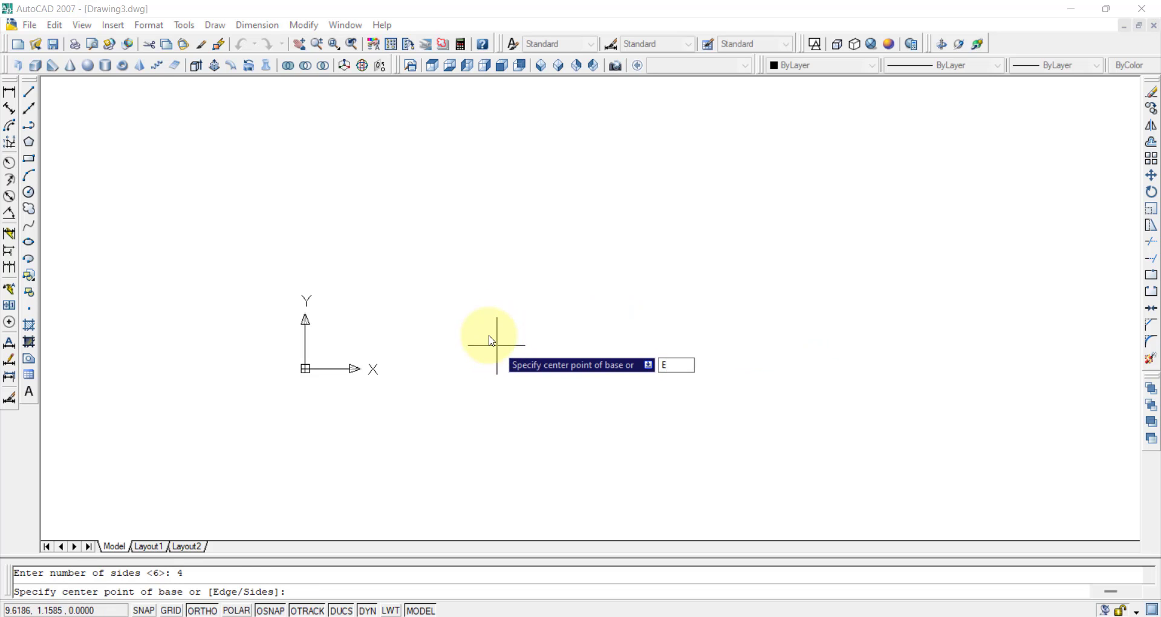
type("E")
key("Return")
left_click(506, 343)
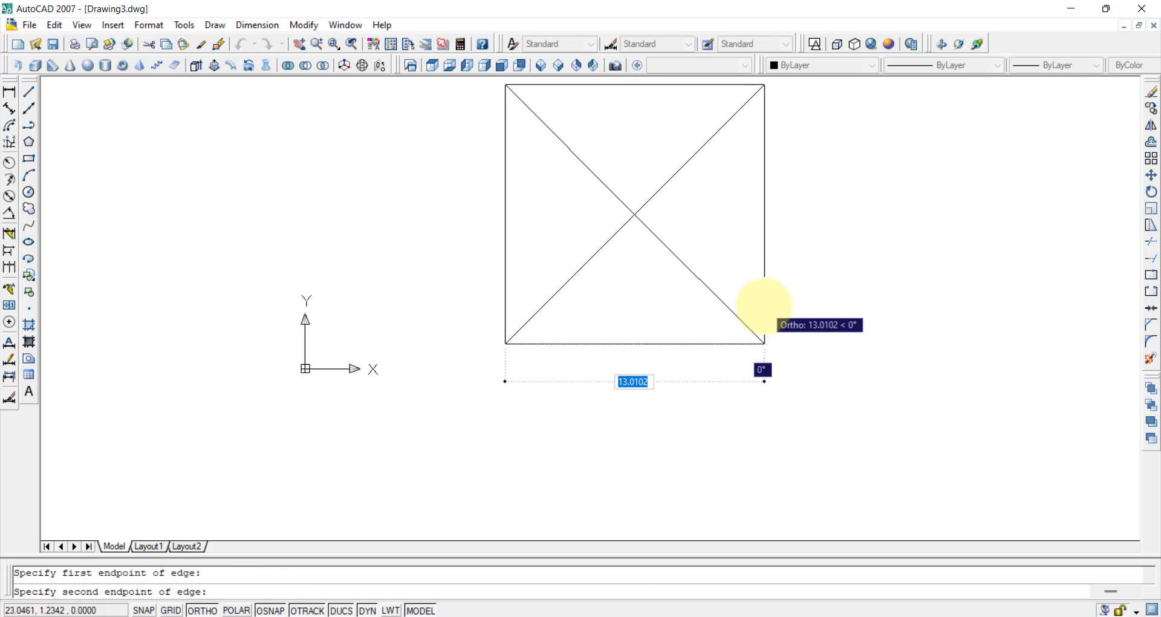
type("35")
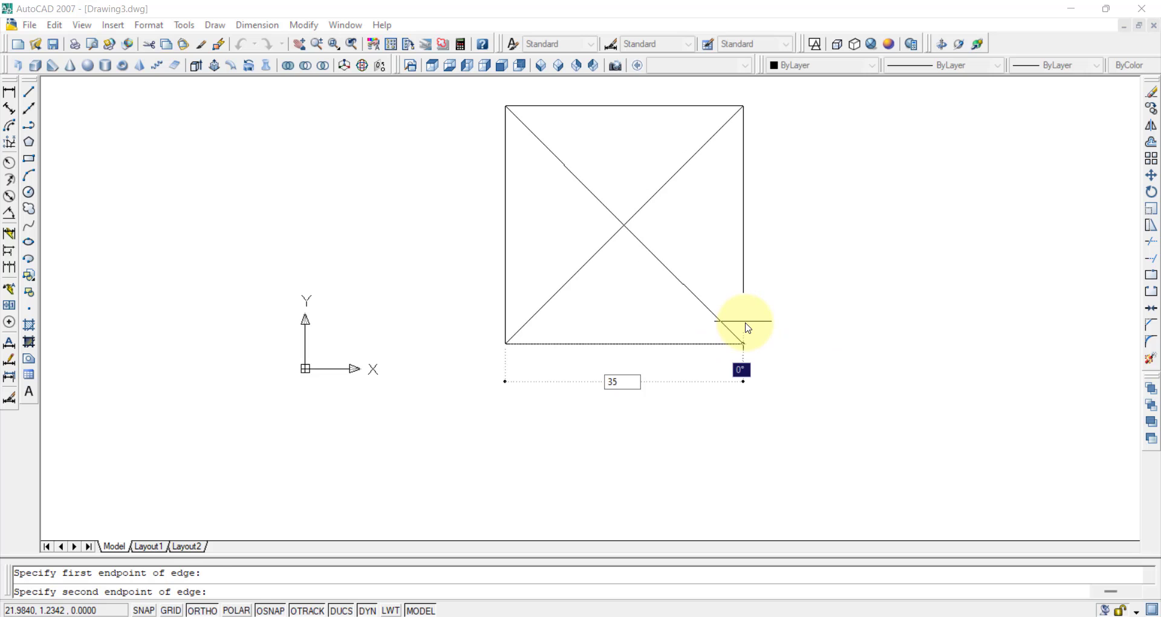
key("Return")
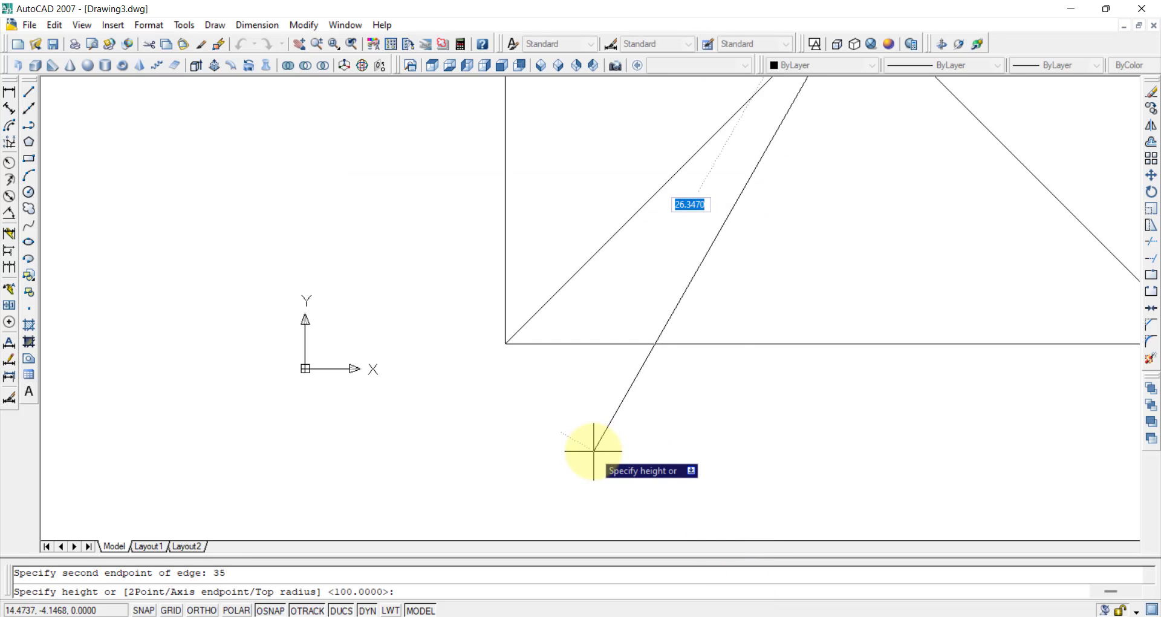
type("10")
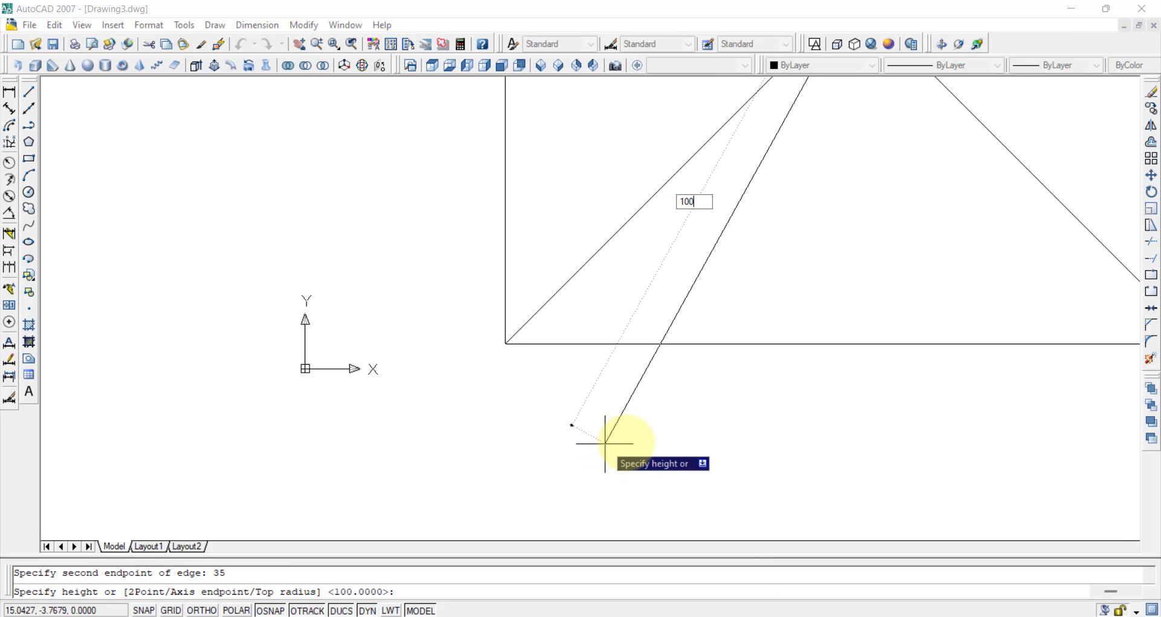
type("0")
key("Return")
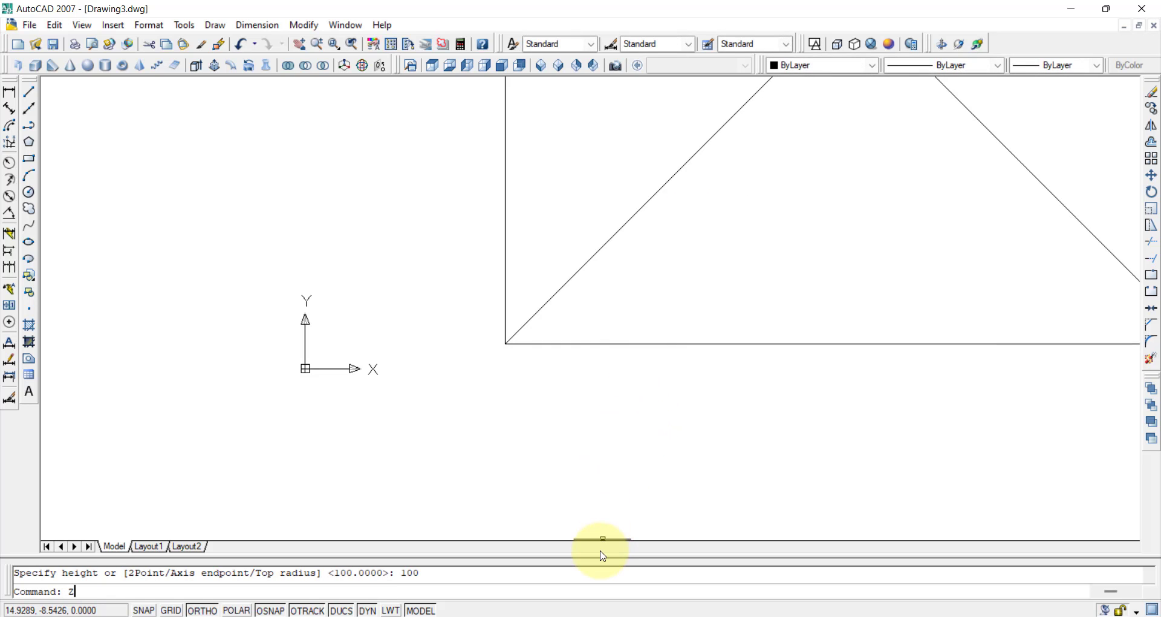
Zoom to the drawing extents and check the square pyramid in the SW isometric and top views.
type("z")
key("Return")
type("e")
key("Return")
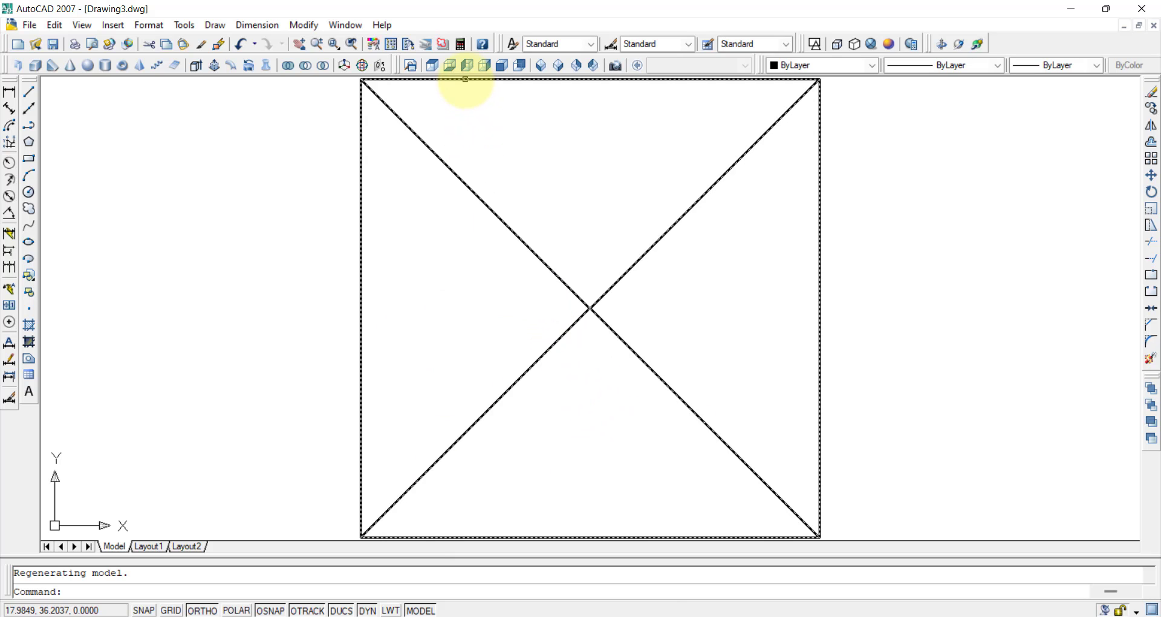
left_click(541, 66)
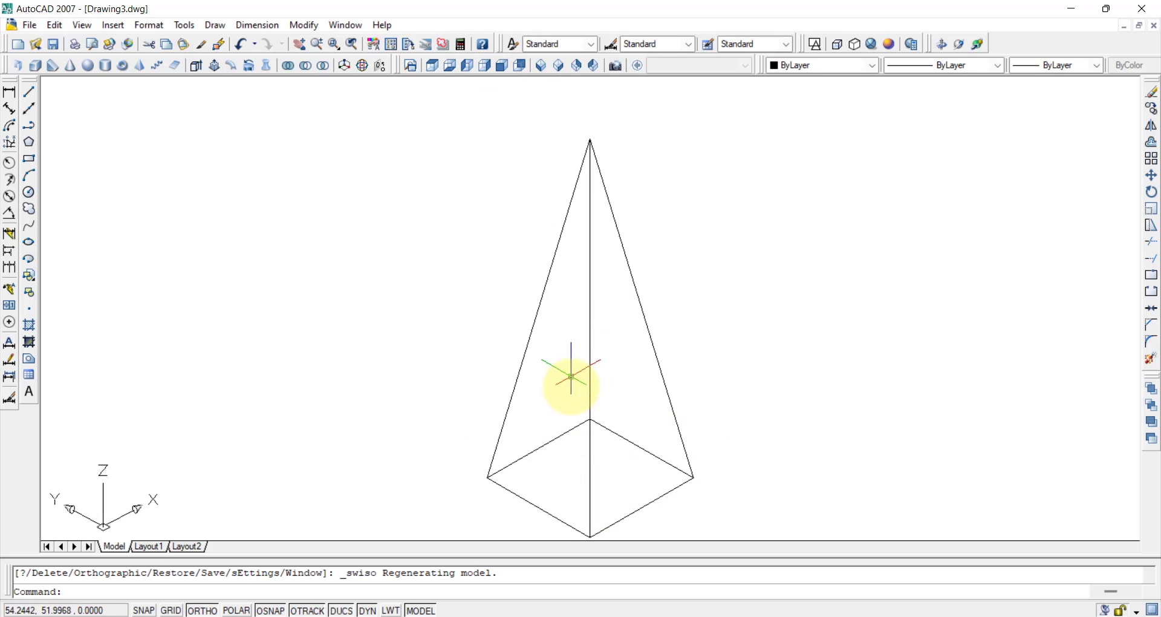
left_click(432, 67)
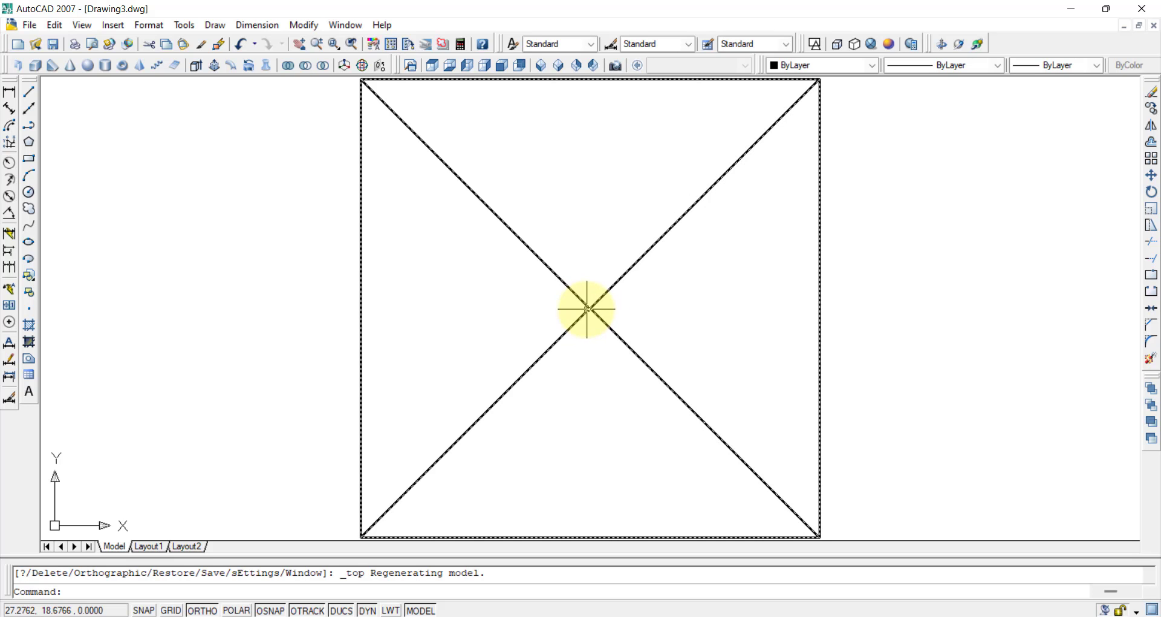
In the front view, rotate the pyramid 45° about the left corner of its base, checking the inclination in exercise 3 of the Word document.
left_click(502, 65)
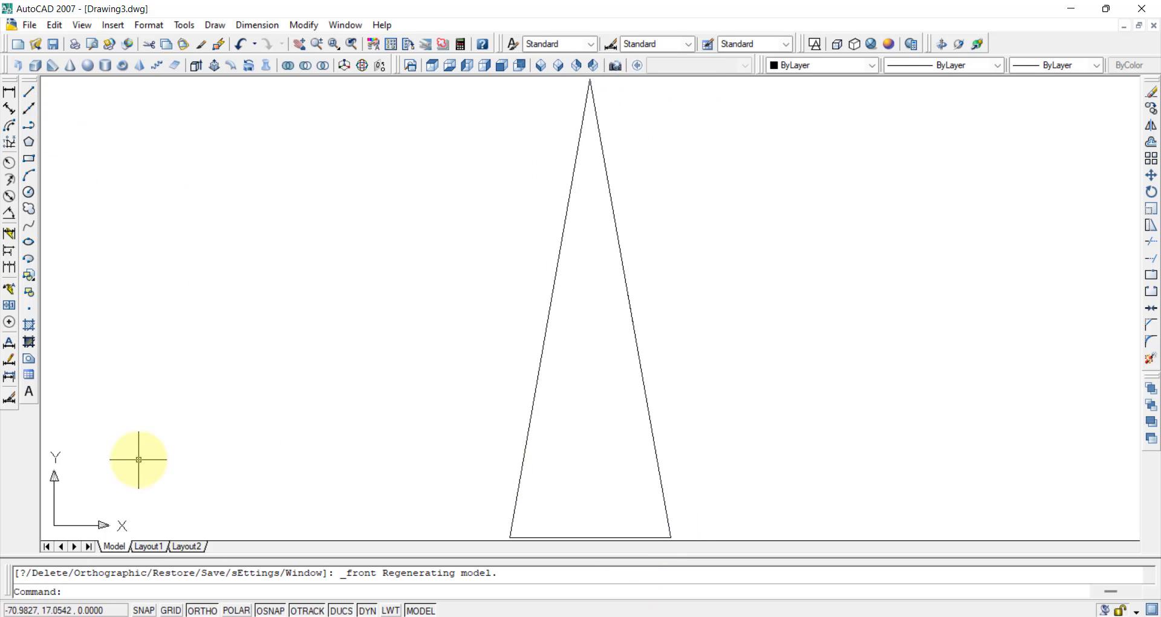
scroll(720, 435, "down", 2)
middle_click_drag(728, 432, 685, 342)
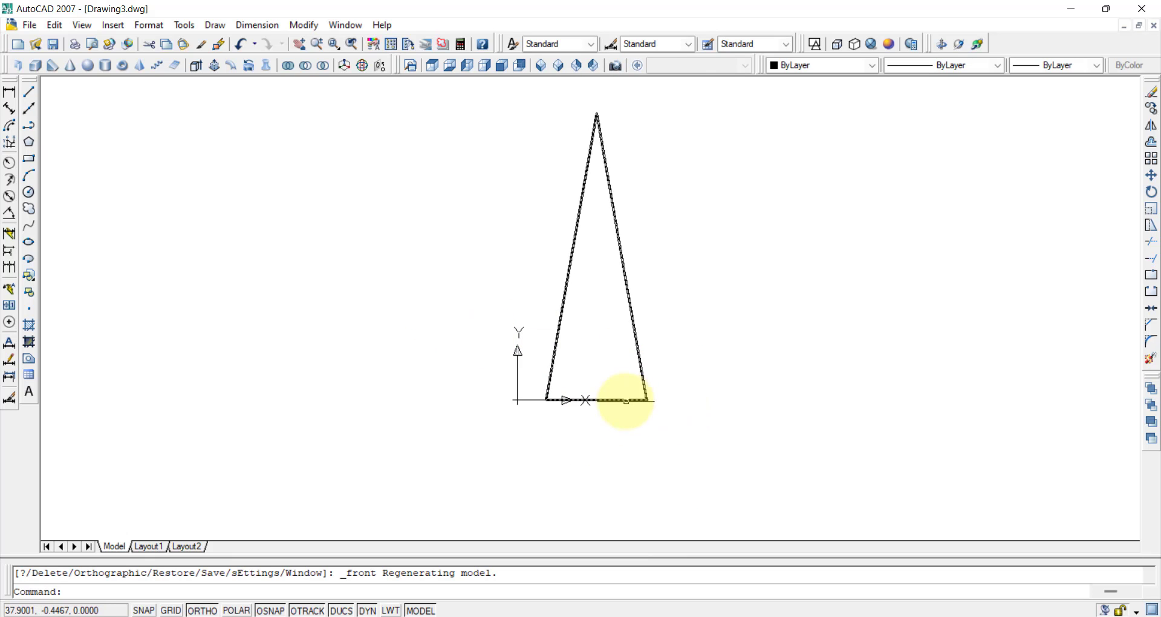
left_click(623, 399)
key("alt+Tab")
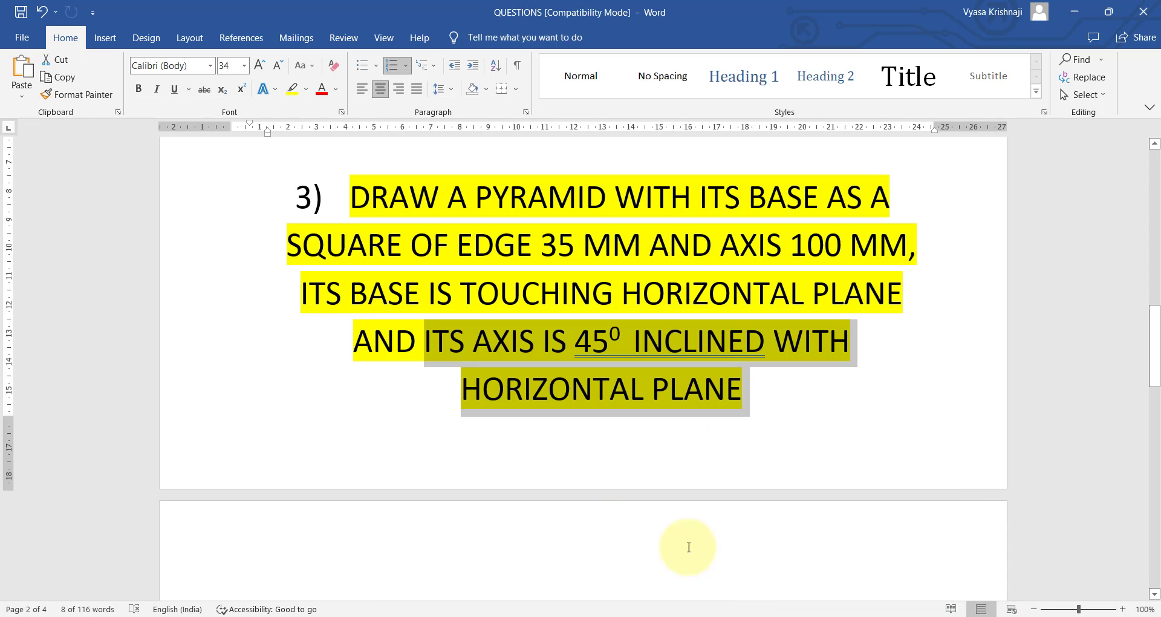
key("alt+Tab")
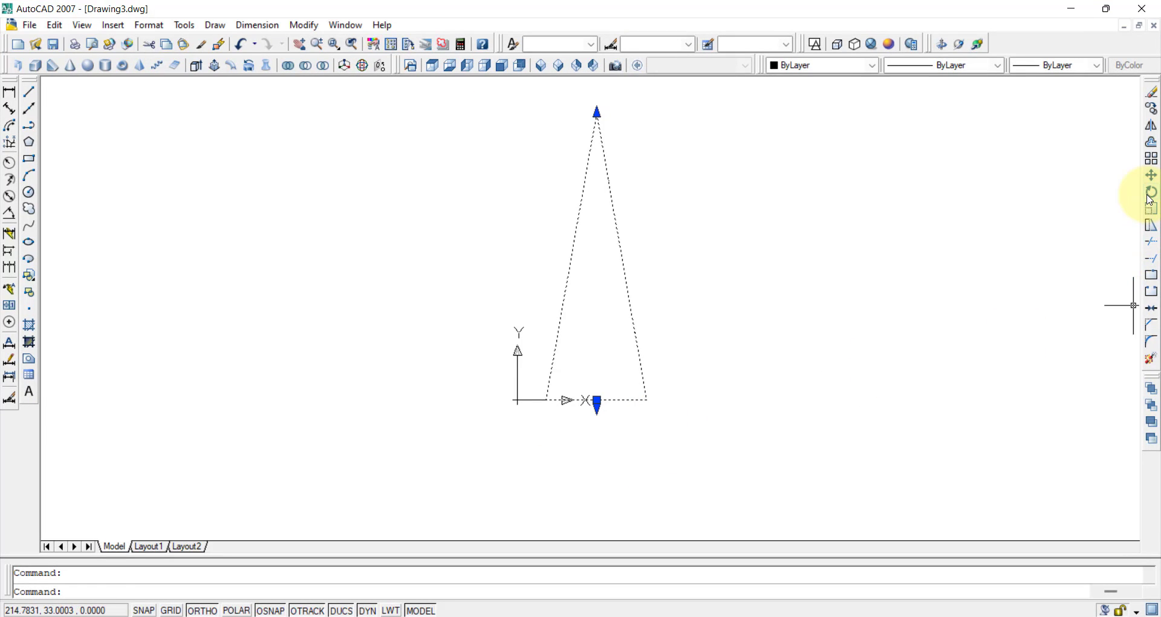
left_click(1151, 193)
left_click(548, 399)
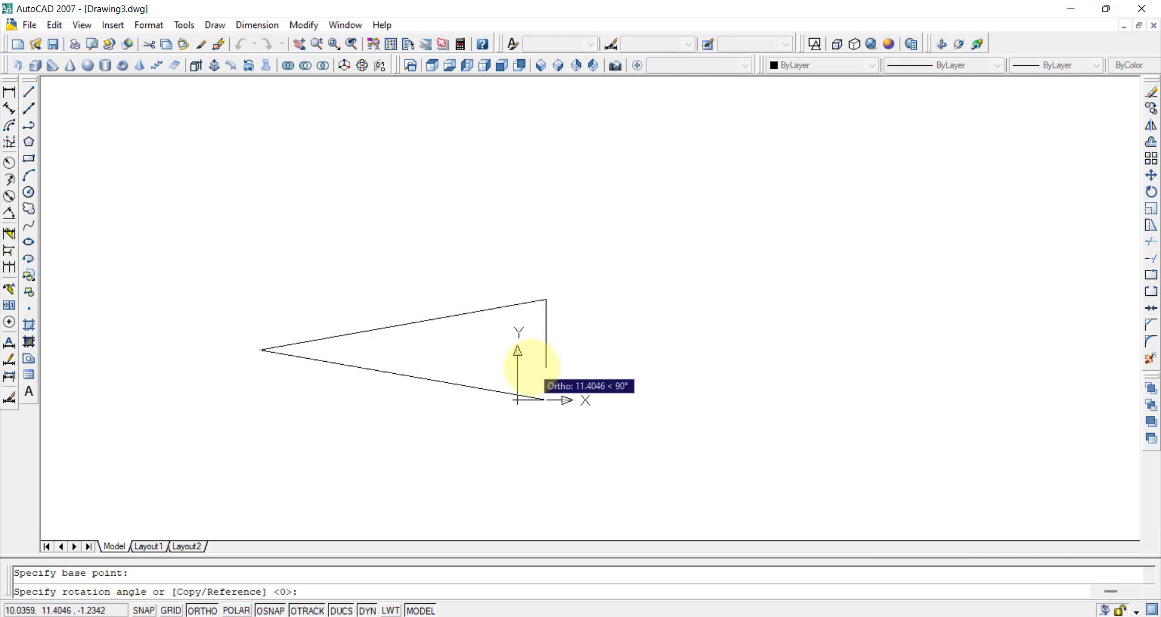
type("45")
key("Return")
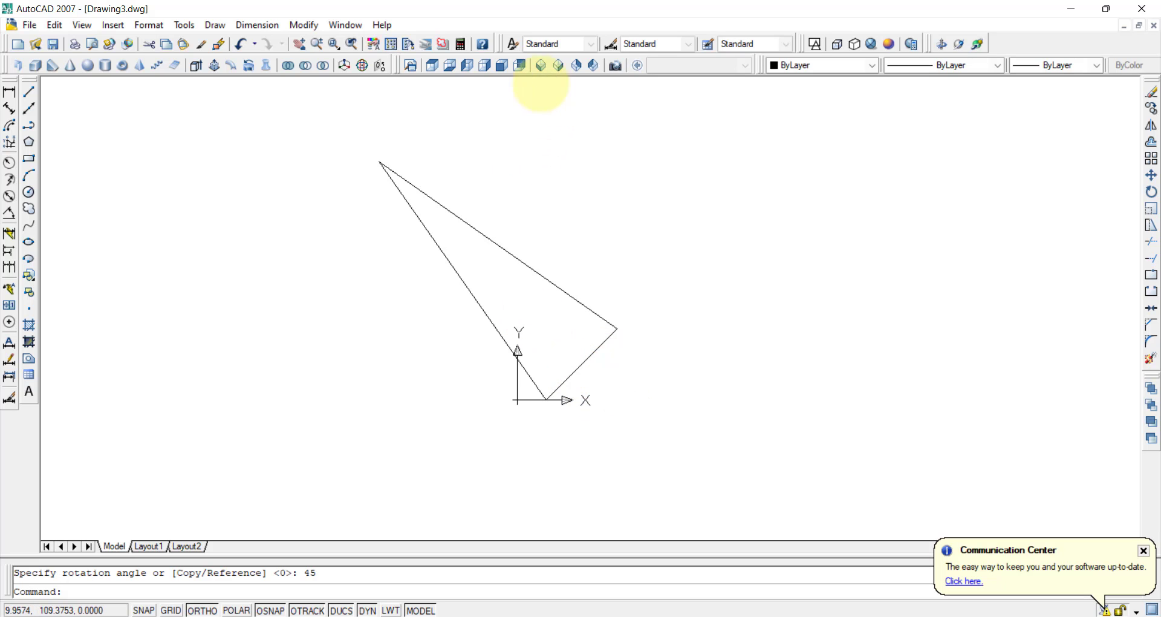
Show the tilted pyramid in the SW isometric view with the Conceptual visual style and spin it with continuous orbit.
left_click(542, 66)
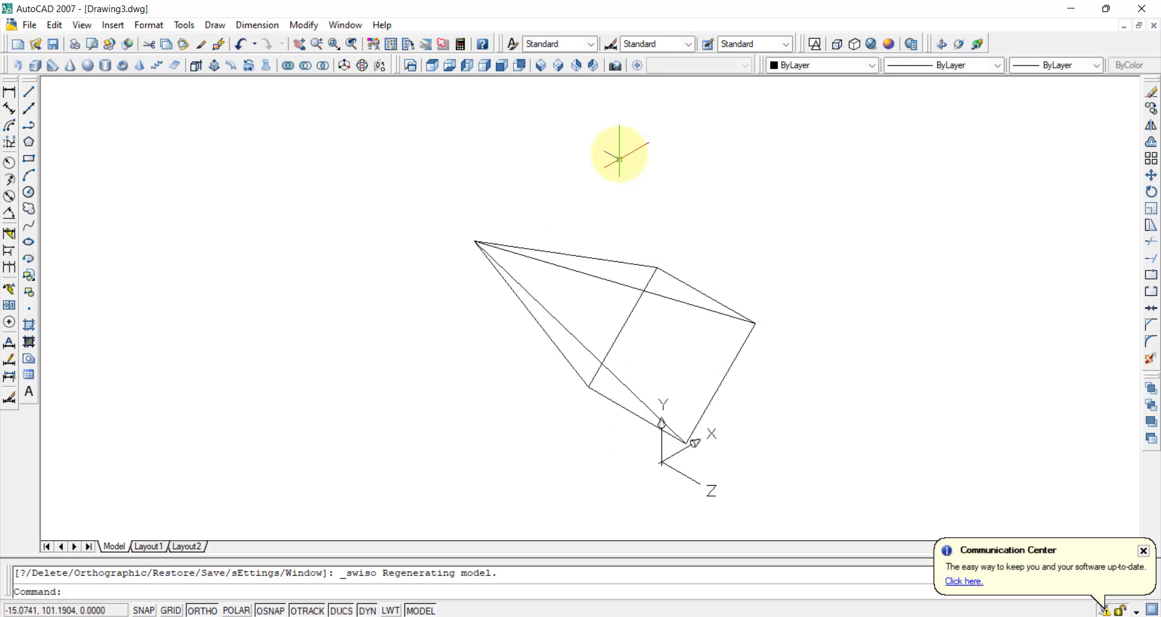
left_click(892, 48)
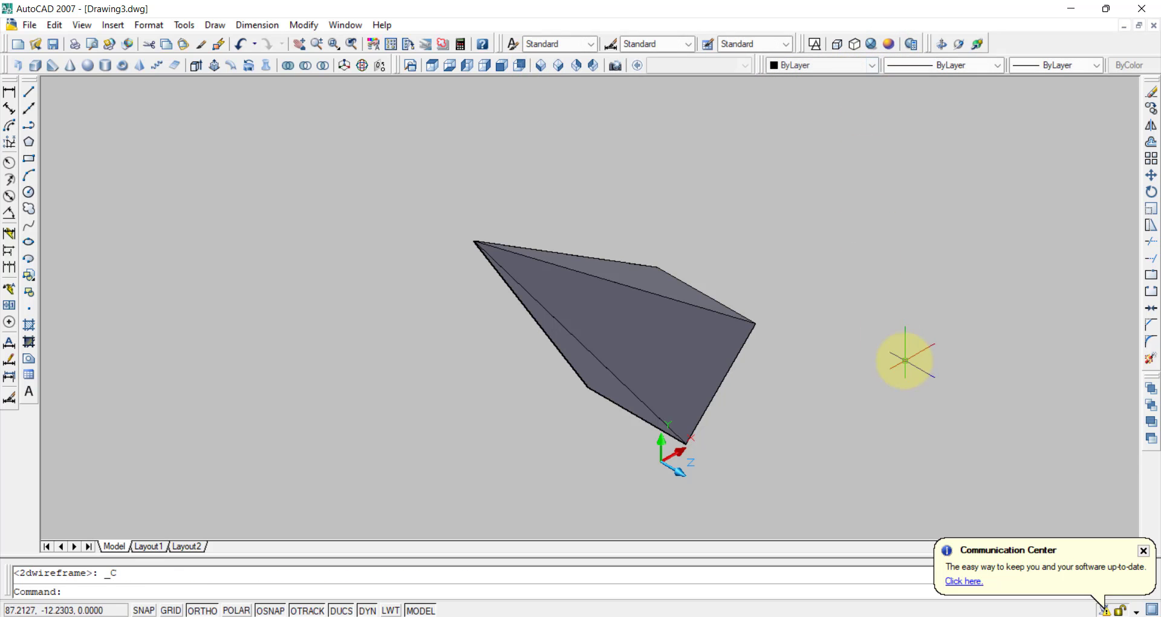
left_click(978, 46)
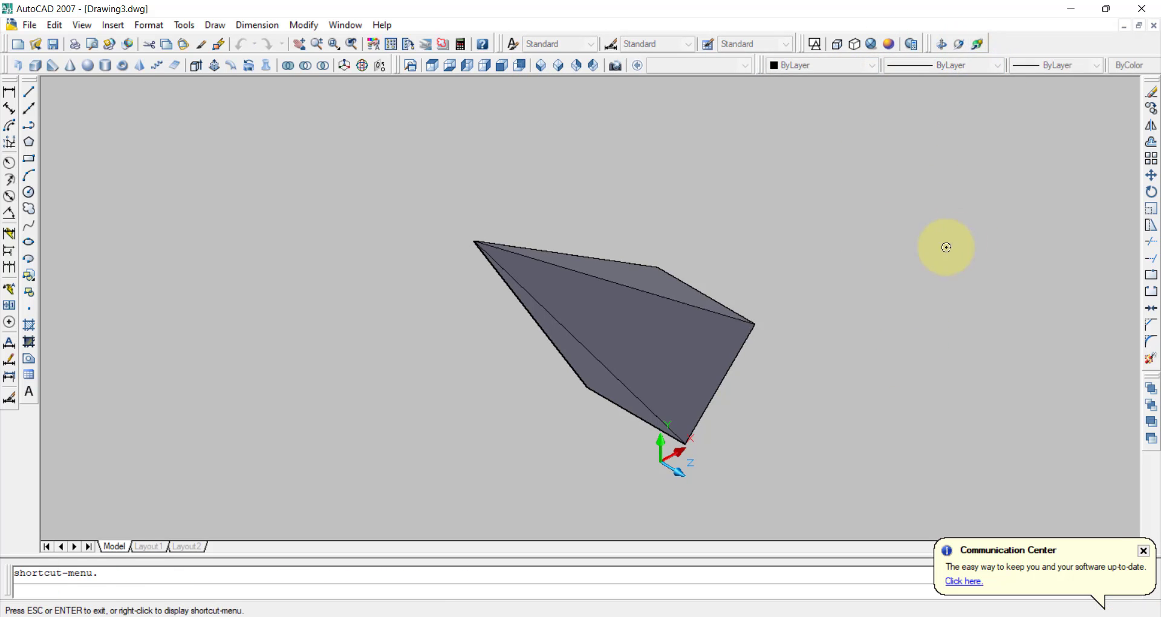
left_click_drag(944, 244, 725, 614)
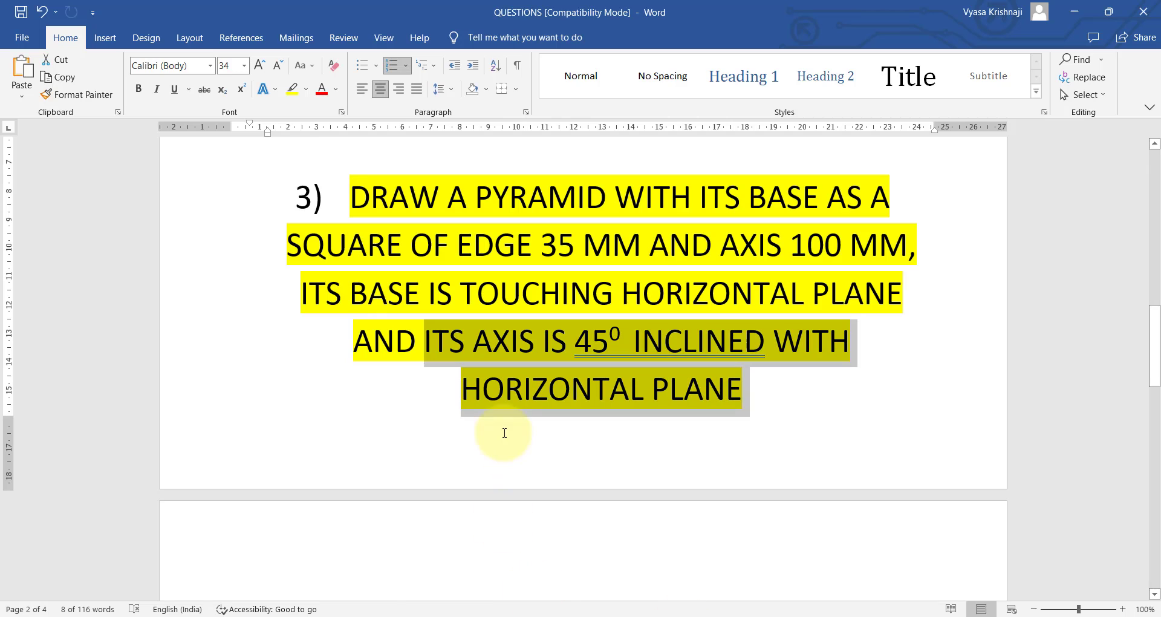
Read exercise 4 in the Word document for the pyramid's base shape, edge length, axis length and inclination.
scroll(521, 448, "down", 5)
scroll(518, 417, "down", 1)
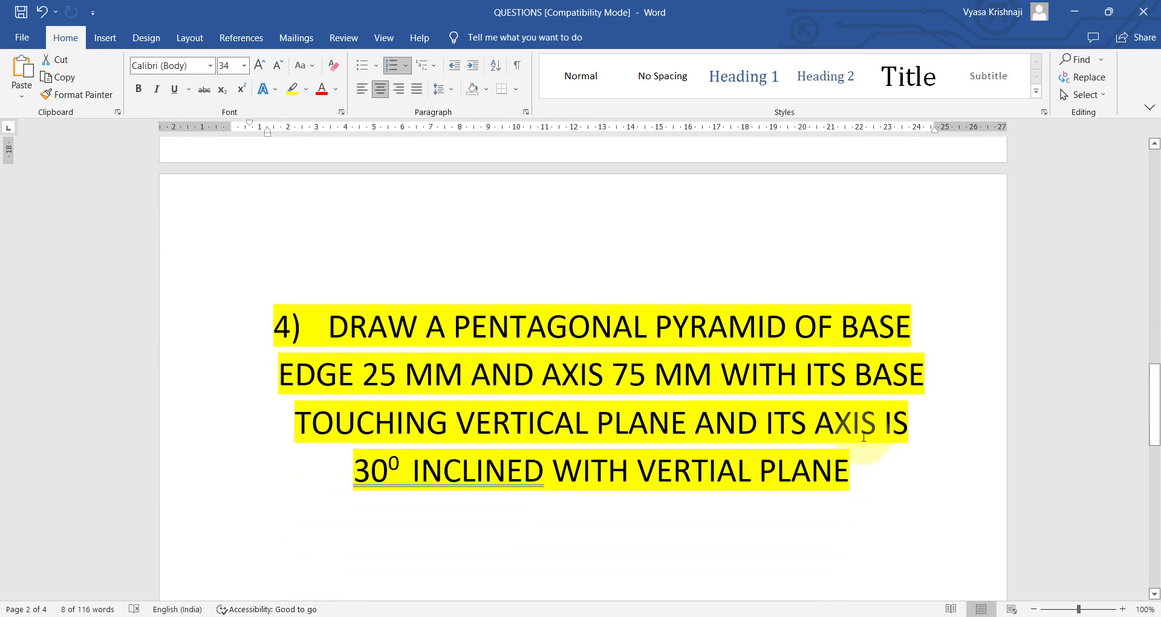
left_click_drag(842, 473, 662, 423)
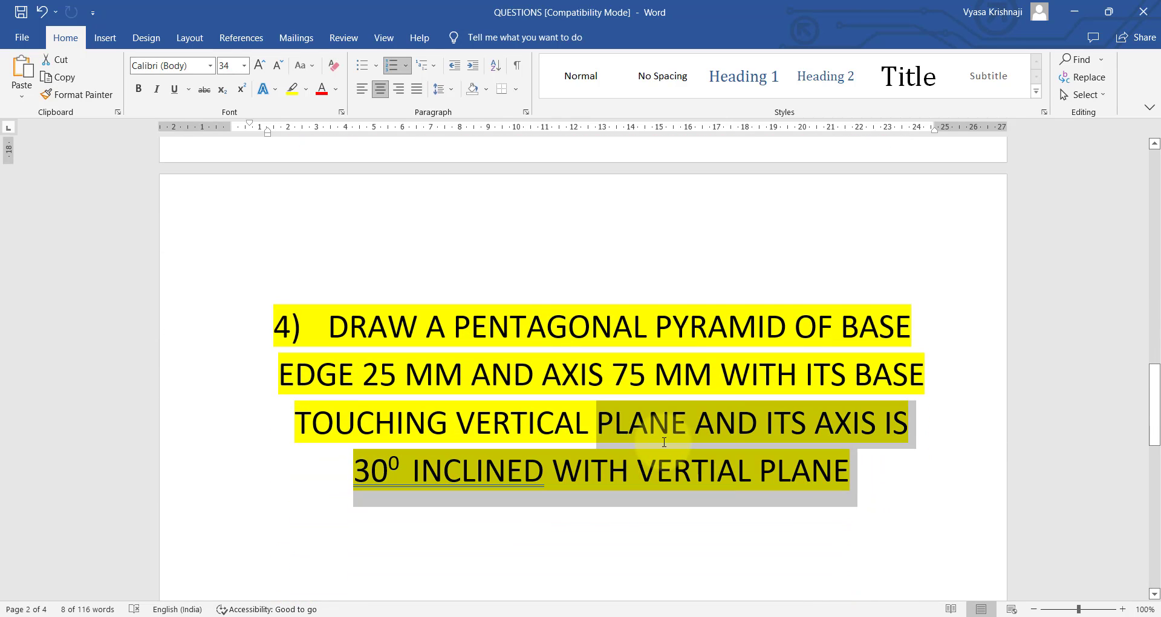
left_click(868, 483)
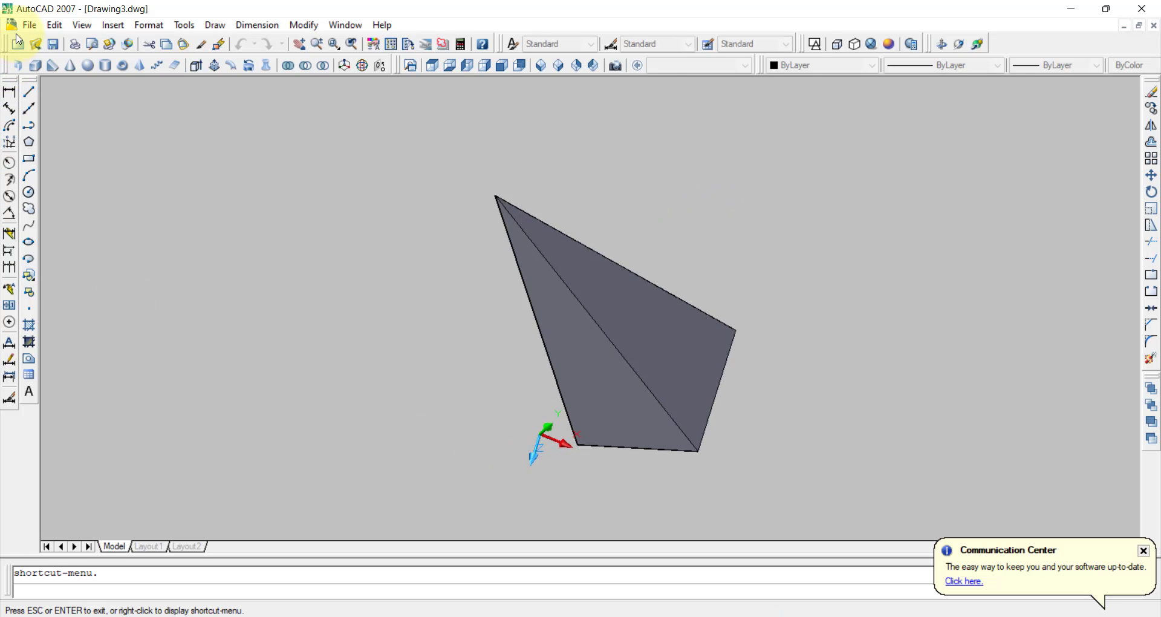
Start a new drawing from the acad.dwt template and switch it to the front view.
left_click(28, 25)
left_click(49, 44)
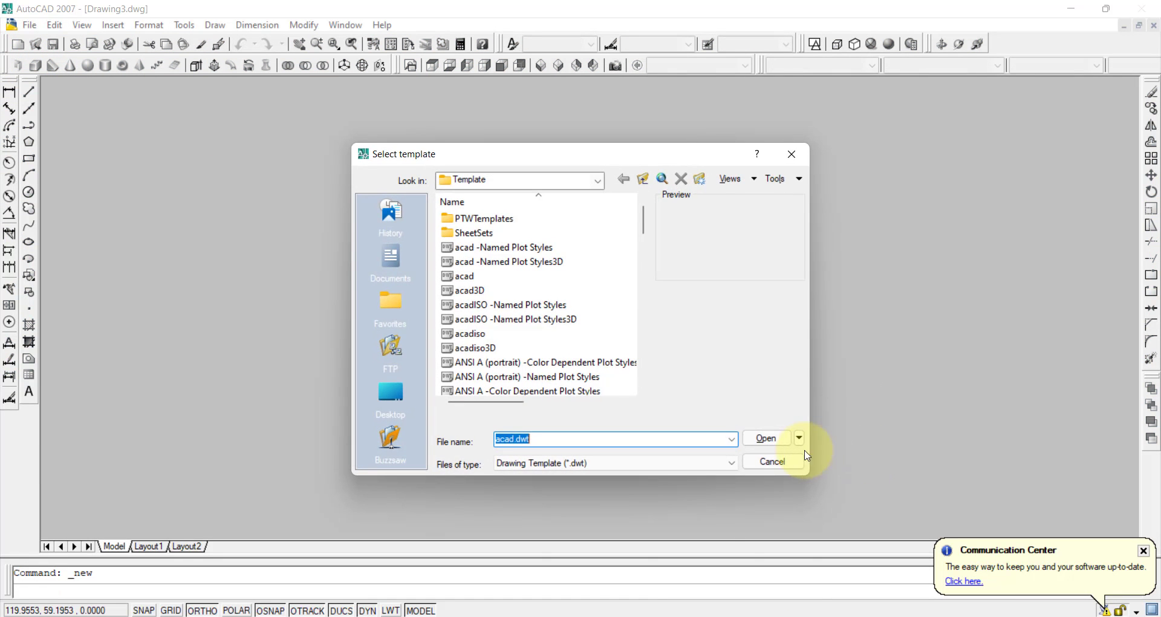
left_click(761, 447)
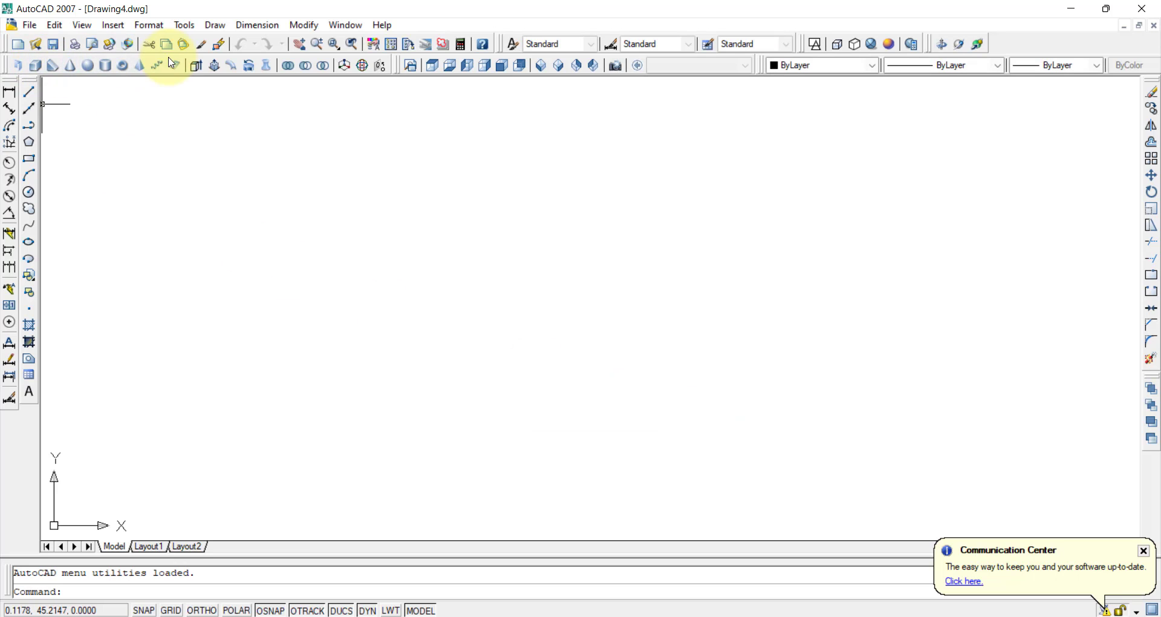
left_click(502, 65)
Recheck the axis inclination of exercise 4 in the Word document, return to AutoCAD and dismiss the Communication Center notice.
left_click(771, 614)
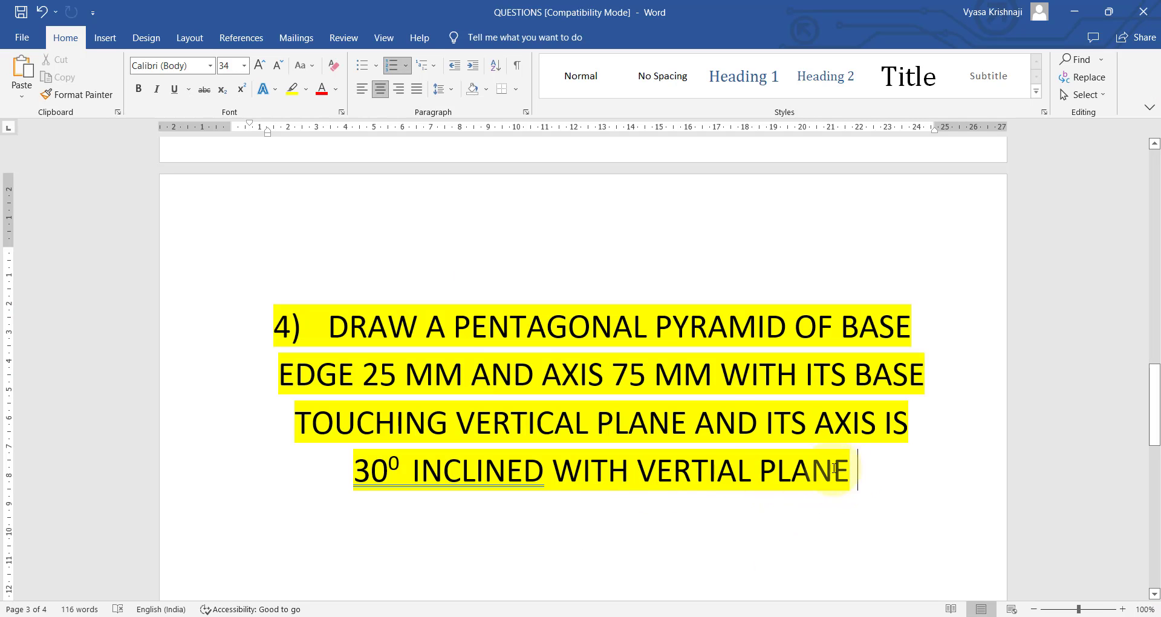
left_click_drag(834, 468, 342, 473)
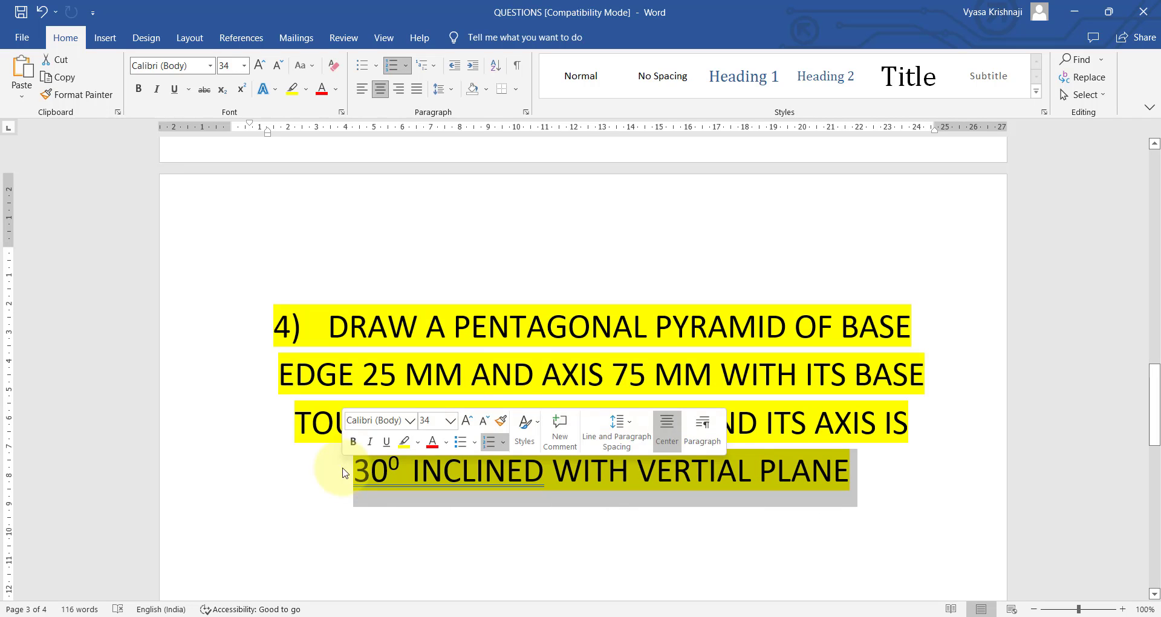
left_click(753, 613)
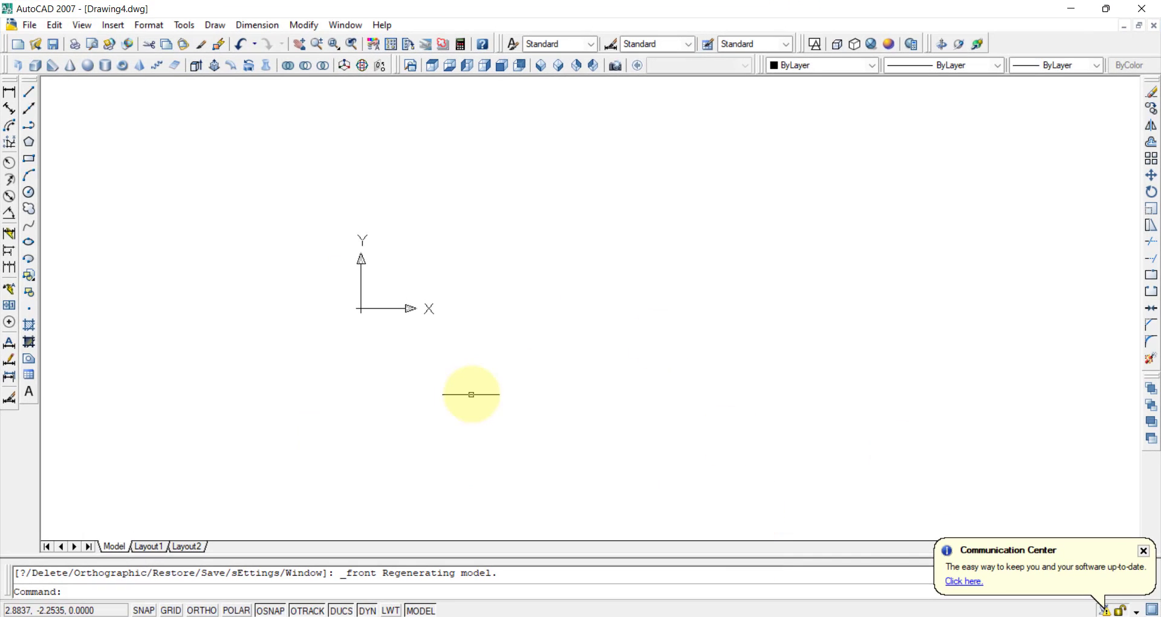
left_click(1142, 552)
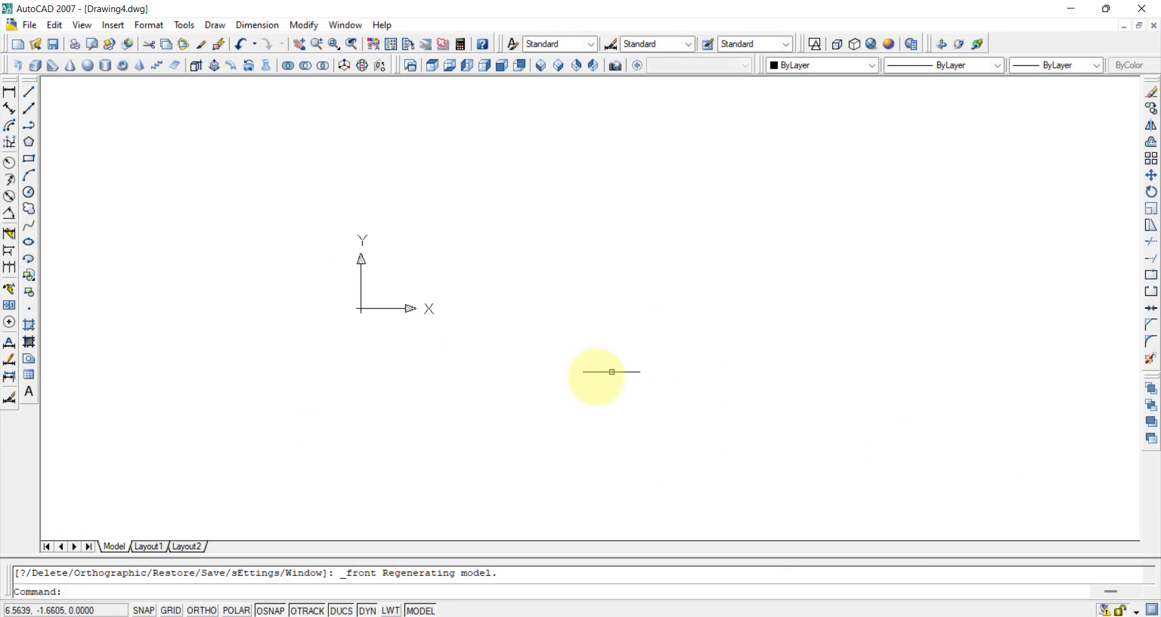
Start a solid pyramid and set its number of sides to 5, checking the base shape in the Word document.
left_click(139, 66)
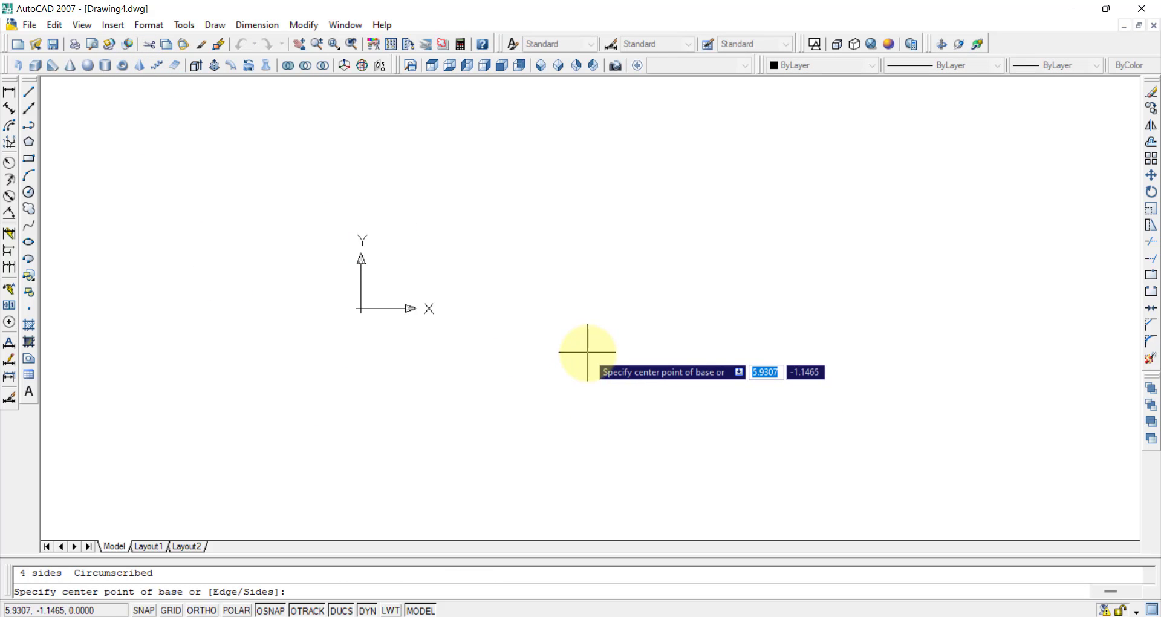
type("S")
key("Return")
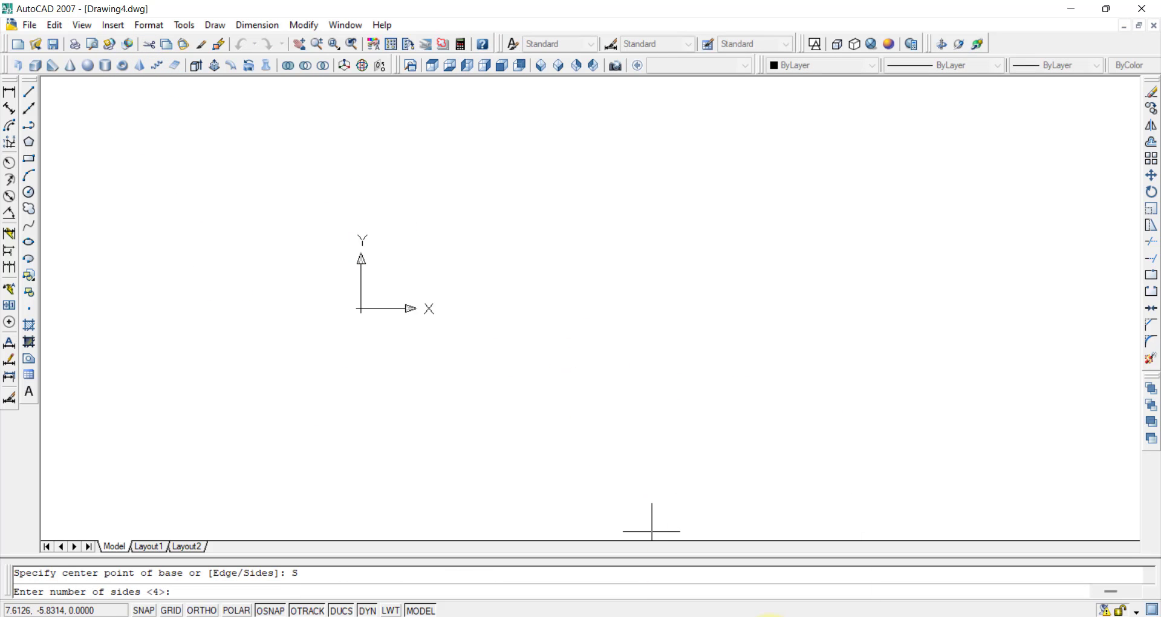
key("alt+Tab")
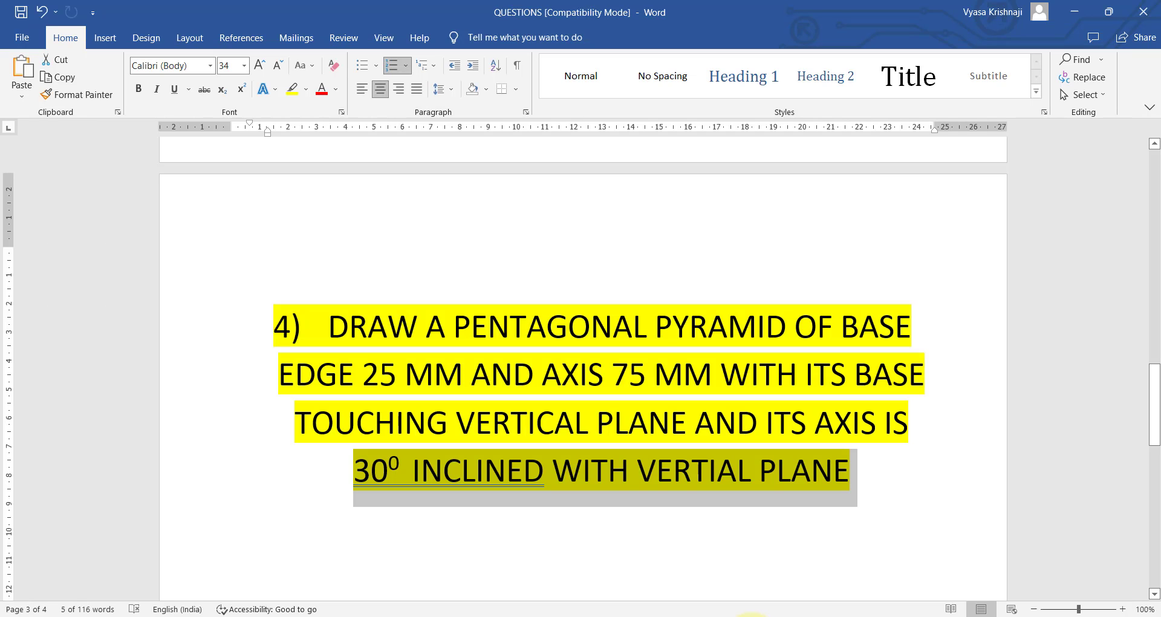
key("alt+Tab")
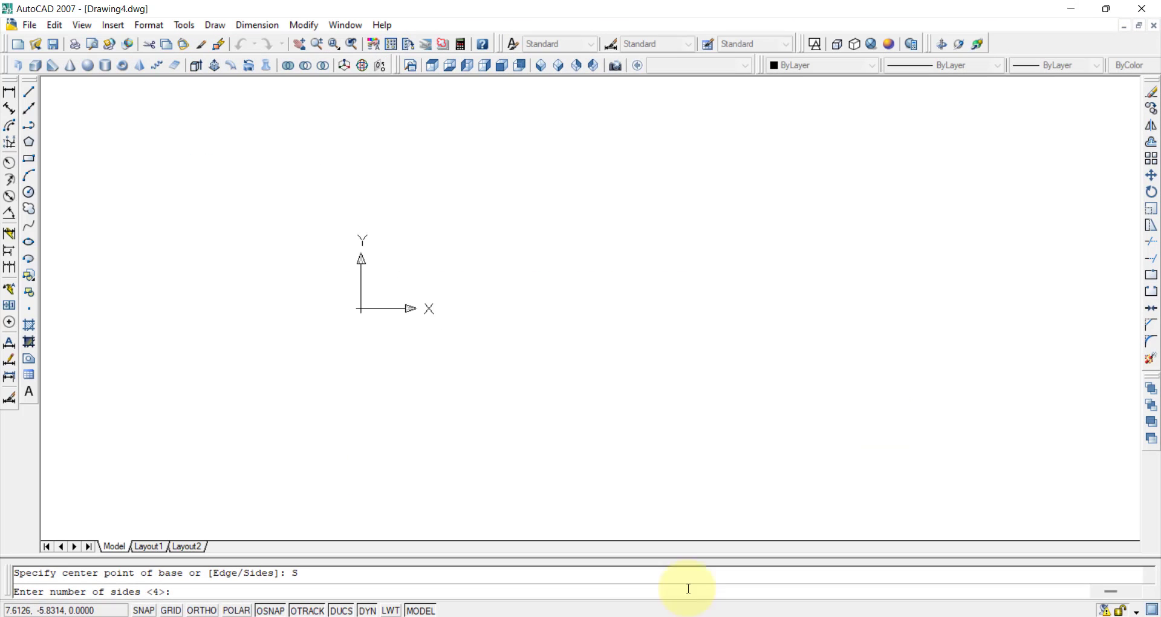
type("5")
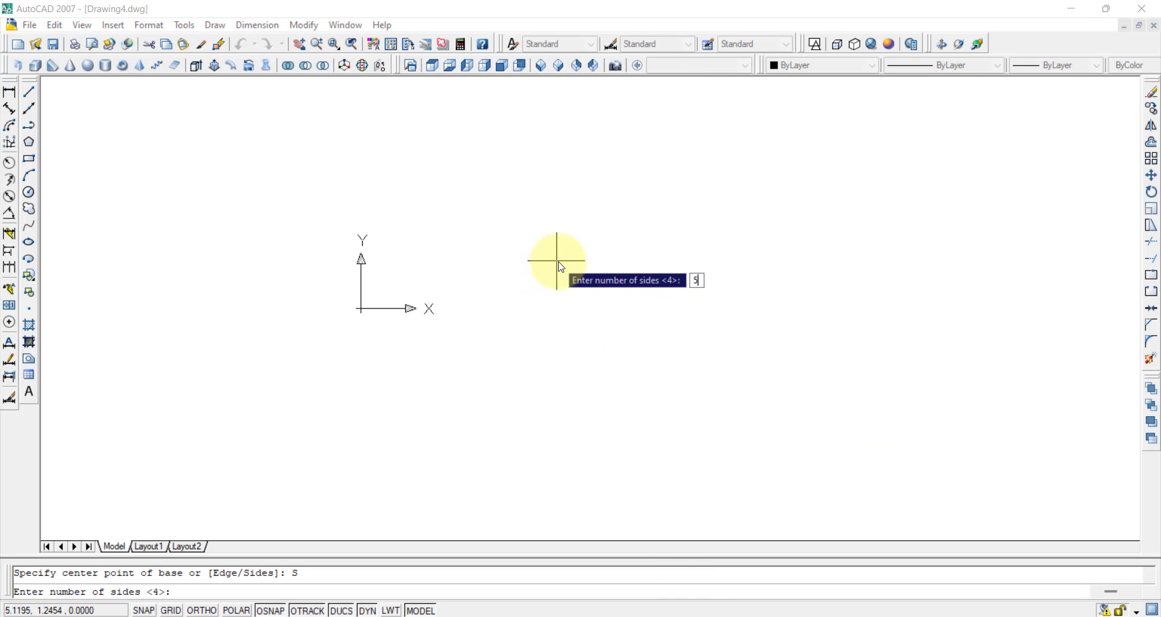
key("Return")
Define the pyramid's base by a horizontal 25 mm edge with Ortho on and give the pyramid a height of 75 mm.
type("E")
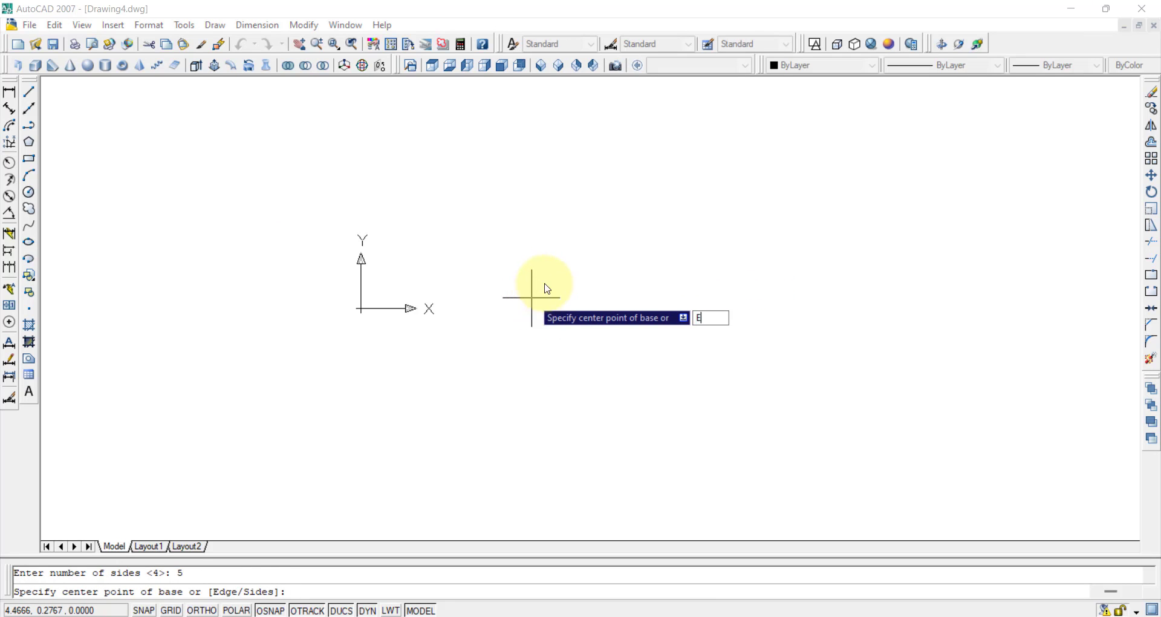
key("Return")
left_click(545, 325)
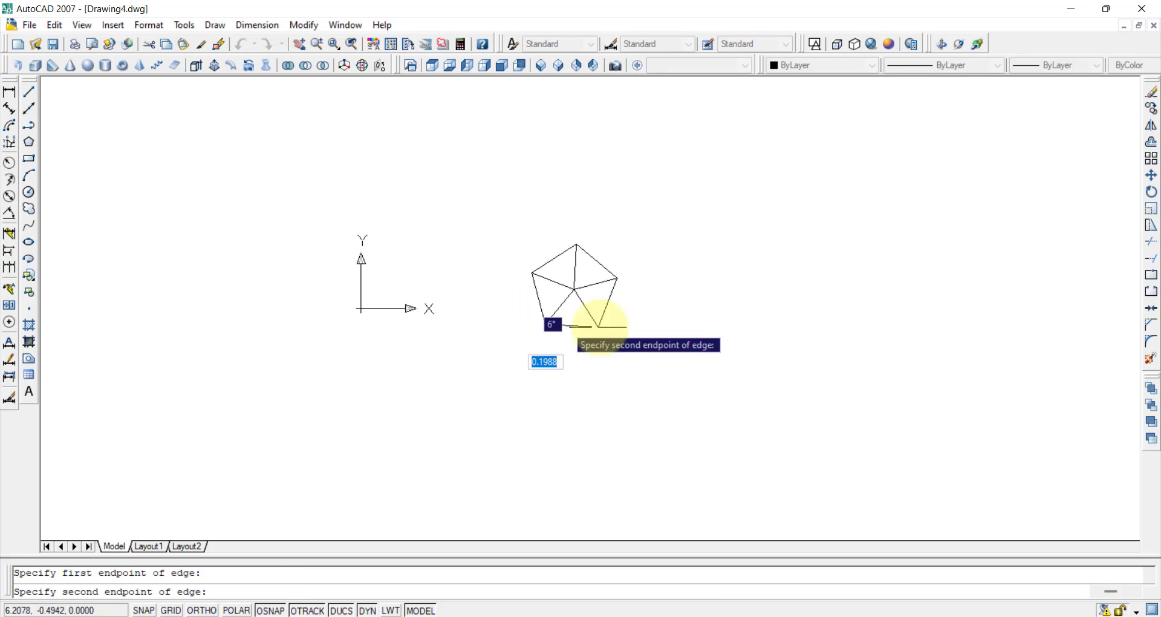
key("F8")
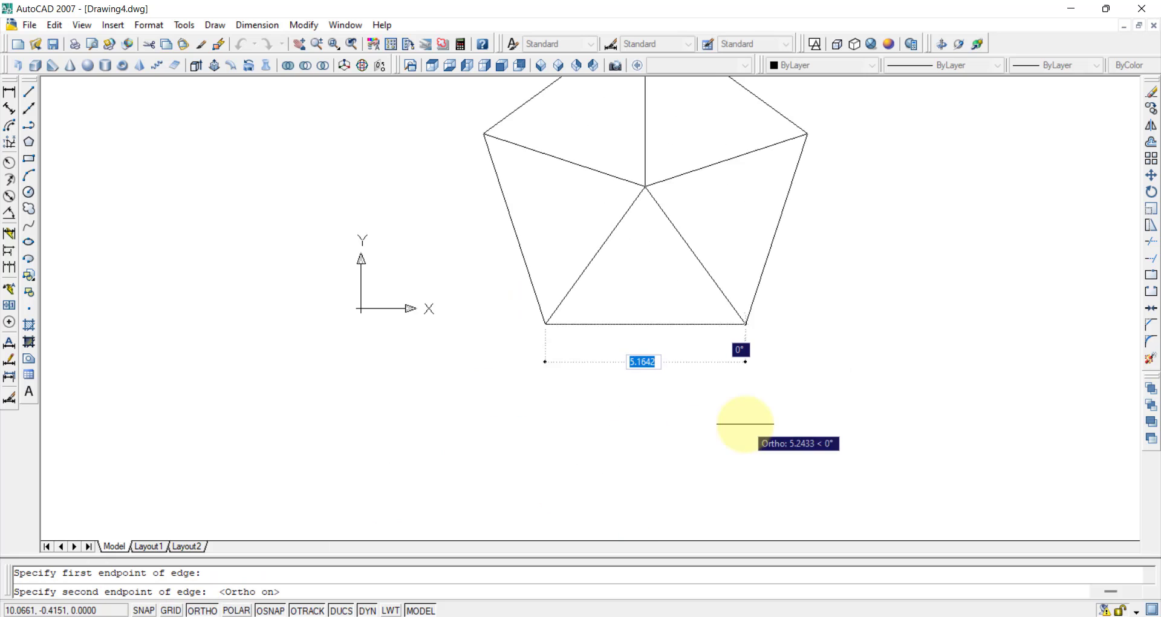
type("25")
key("Return")
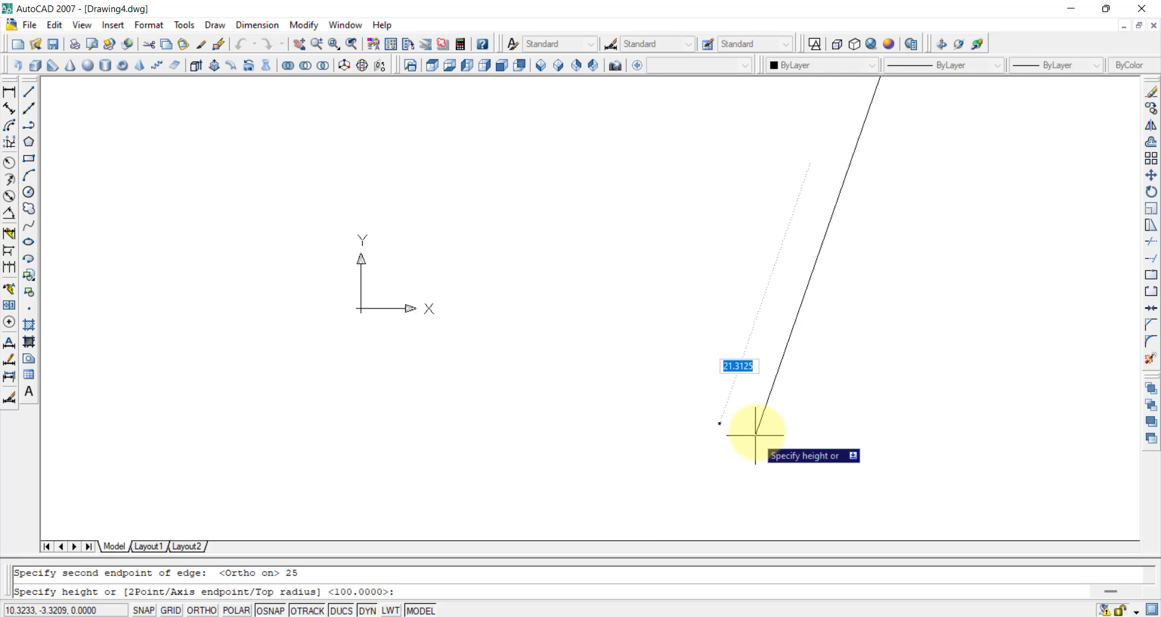
type("75")
key("Return")
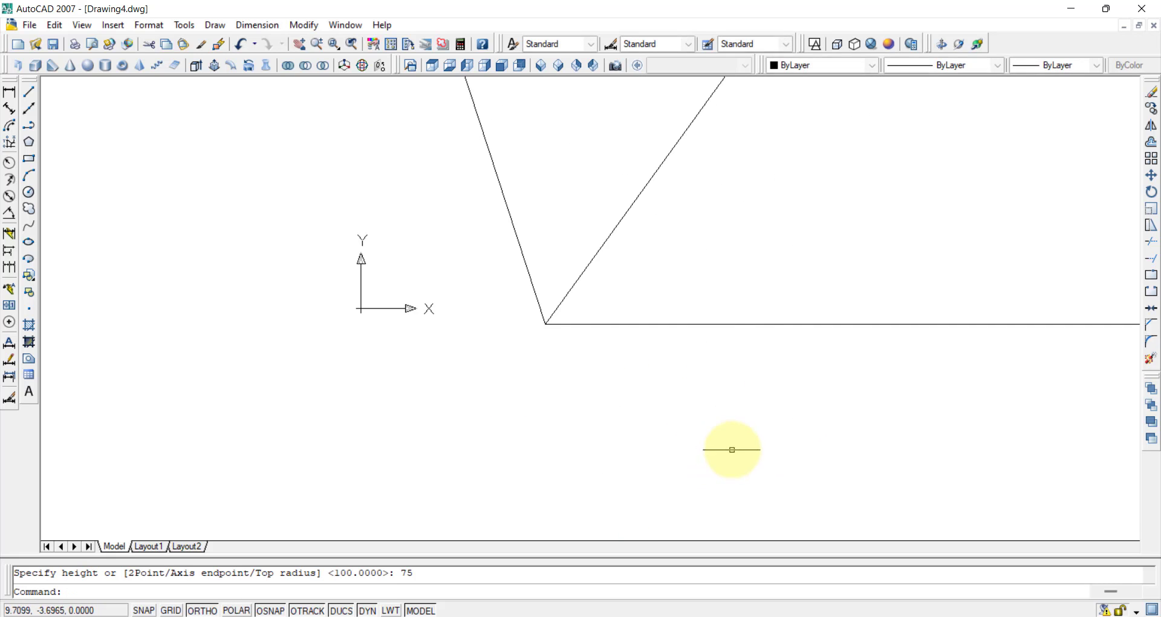
Inspect the whole pyramid in the SW isometric view and recheck exercise 4 in the Word document before returning to AutoCAD.
type("z")
key("Return")
type("e")
key("Return")
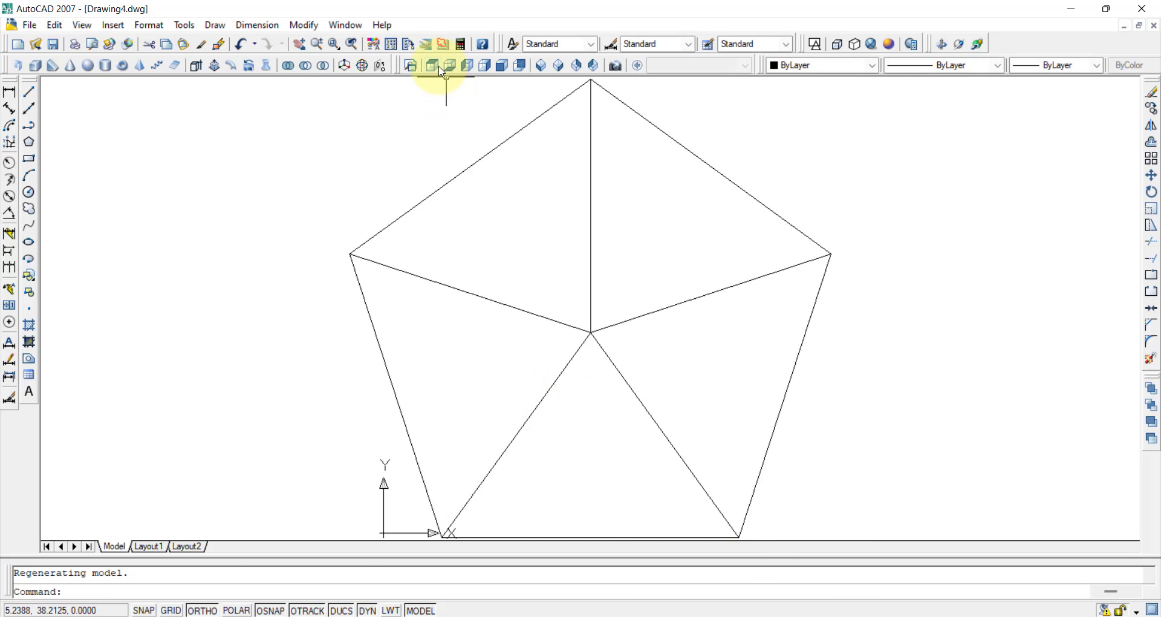
left_click(542, 65)
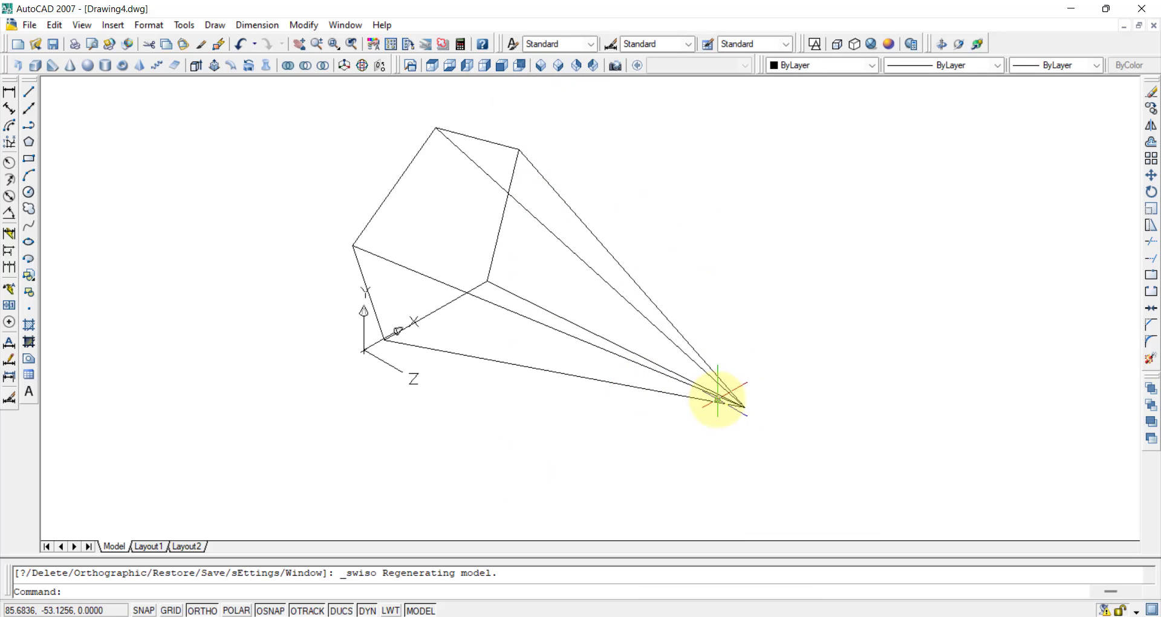
key("alt+Tab")
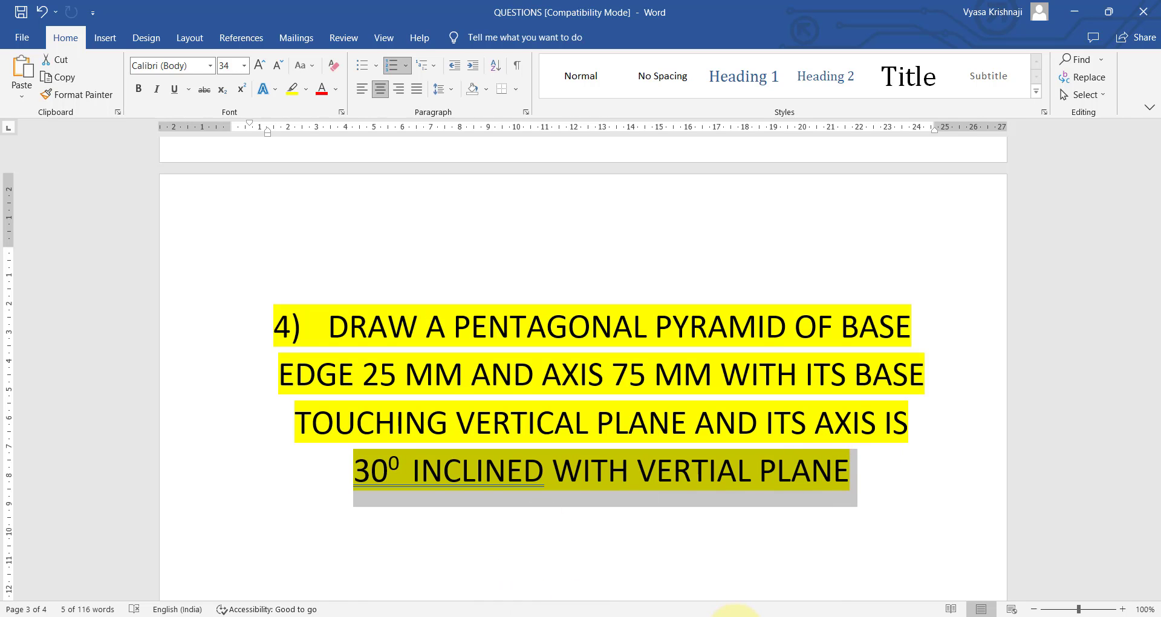
left_click(735, 611)
Rotate the pyramid by 30° in the top view about the left corner of its base, checking the angle in the Word document.
left_click(504, 69)
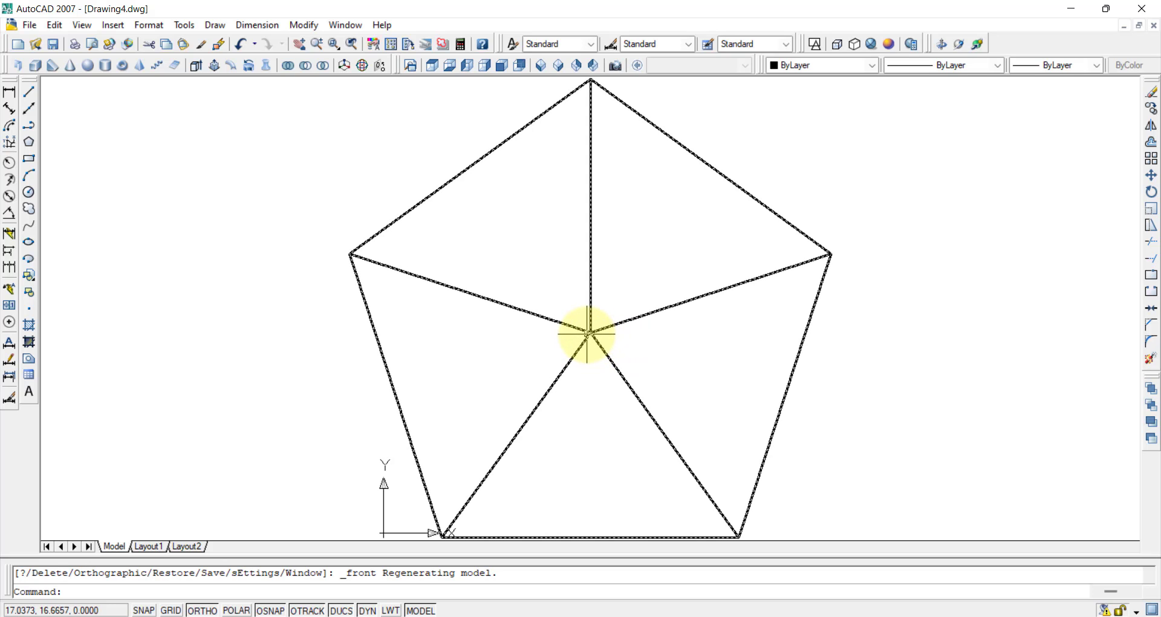
left_click(432, 64)
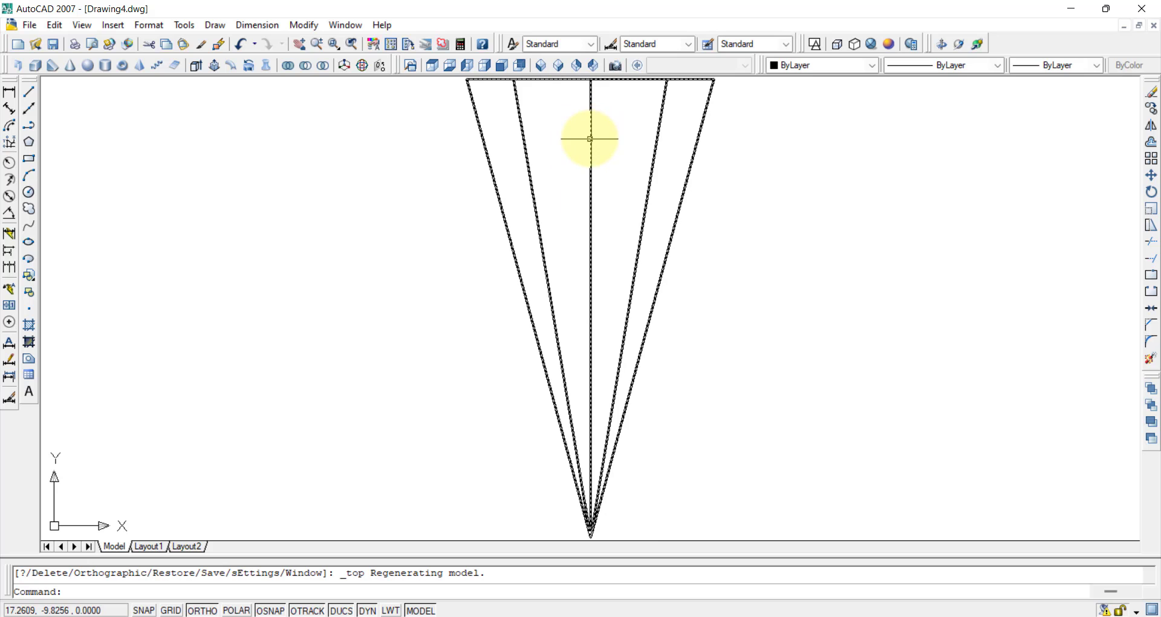
left_click(1152, 193)
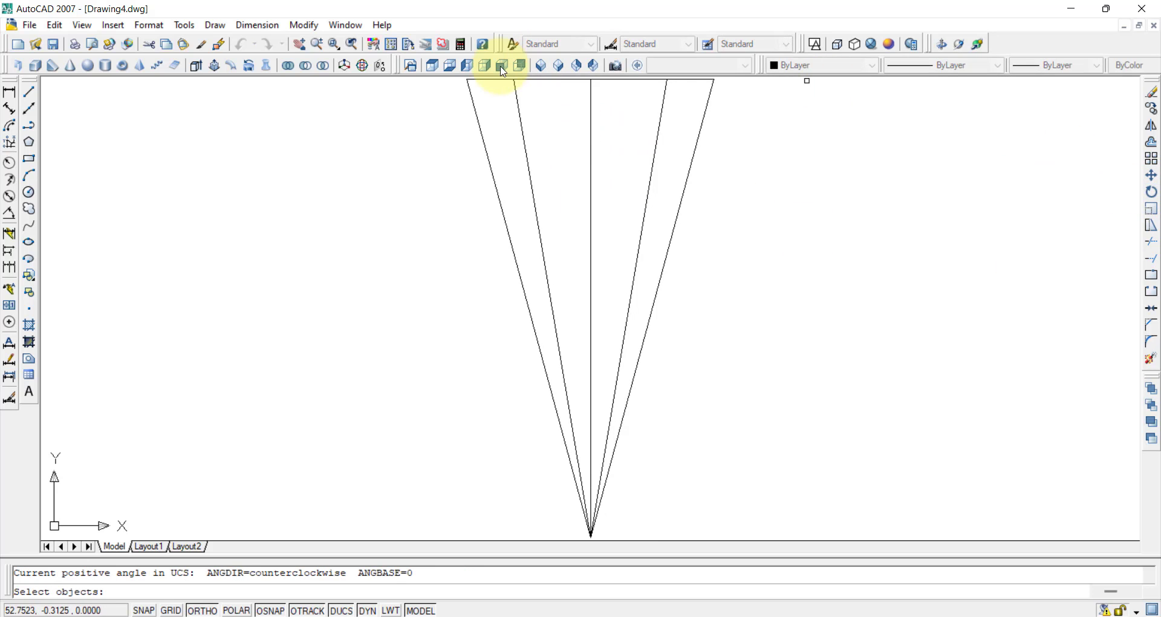
left_click(569, 81)
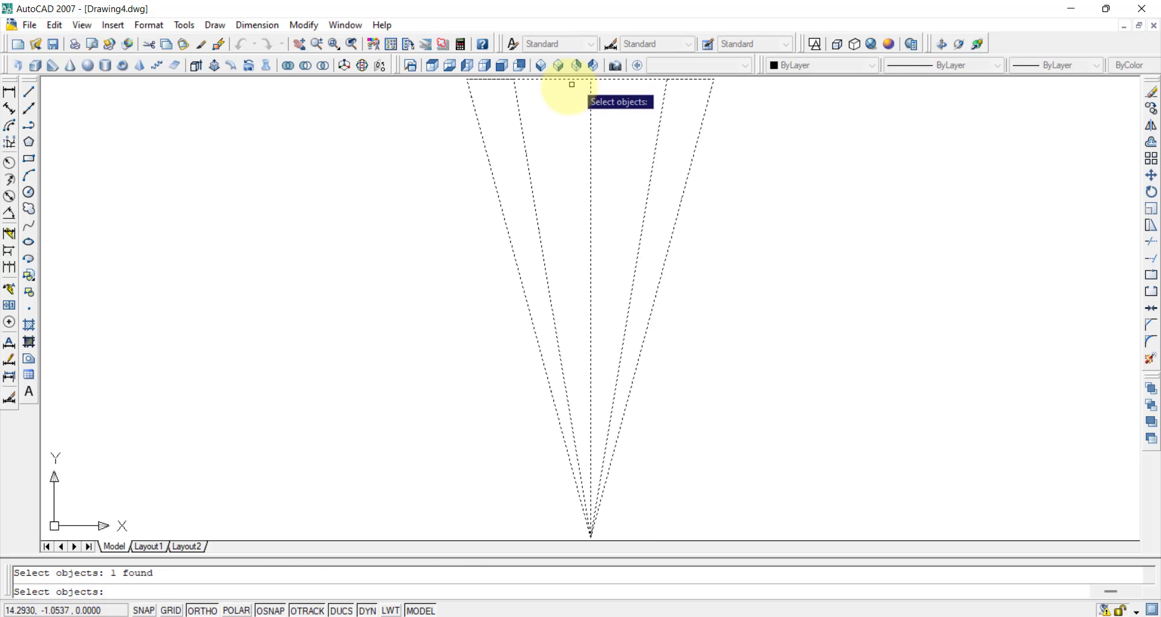
key("Return")
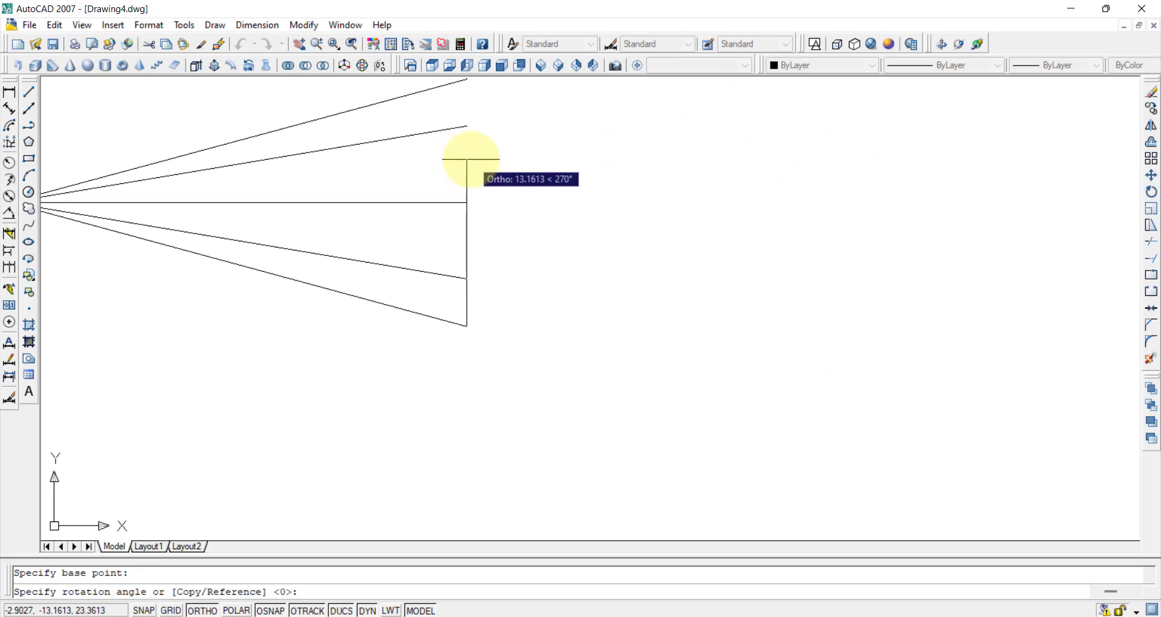
left_click(733, 615)
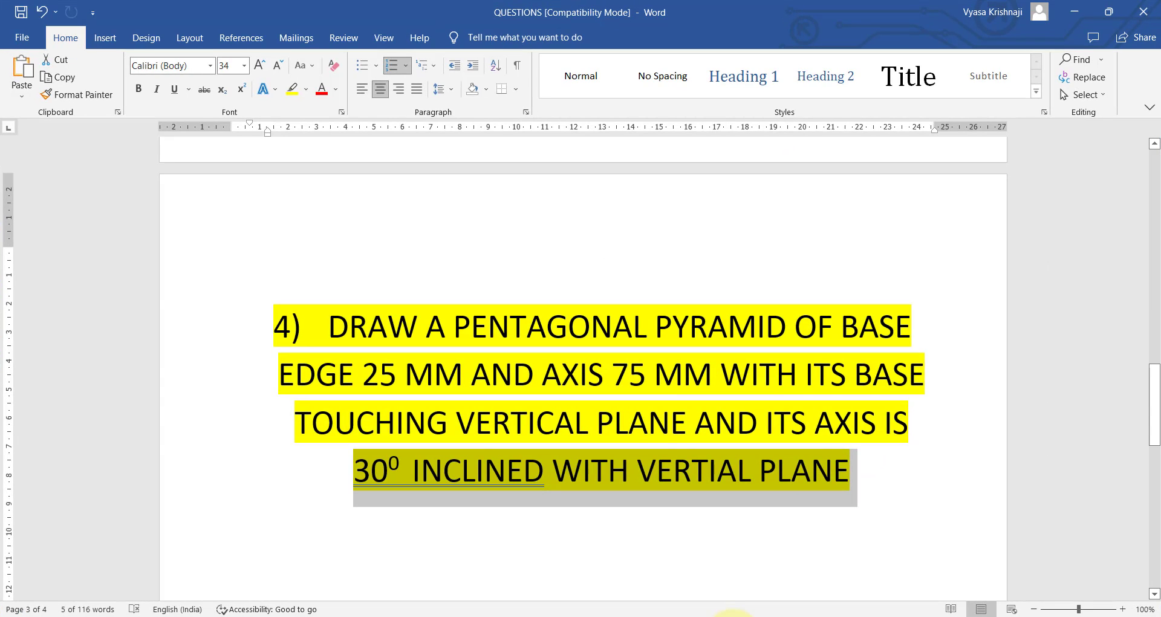
left_click(733, 615)
type("30")
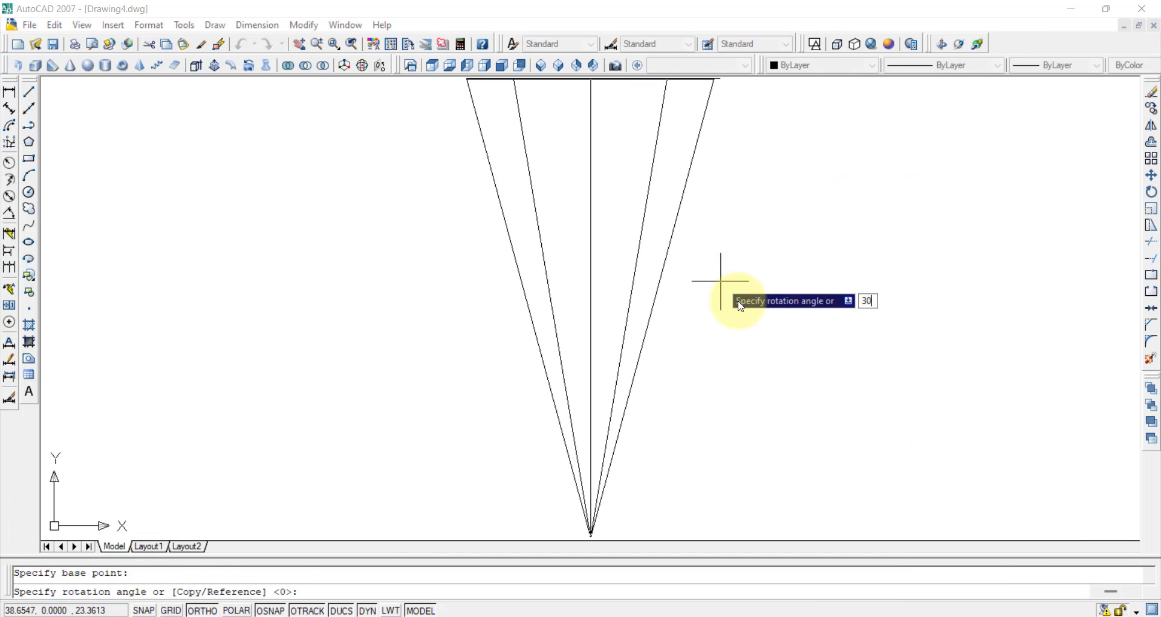
key("Return")
Show the inclined pentagonal pyramid in the SW isometric view with the Conceptual visual style and spin it with continuous orbit.
scroll(651, 420, "down", 2)
middle_click_drag(651, 419, 638, 383)
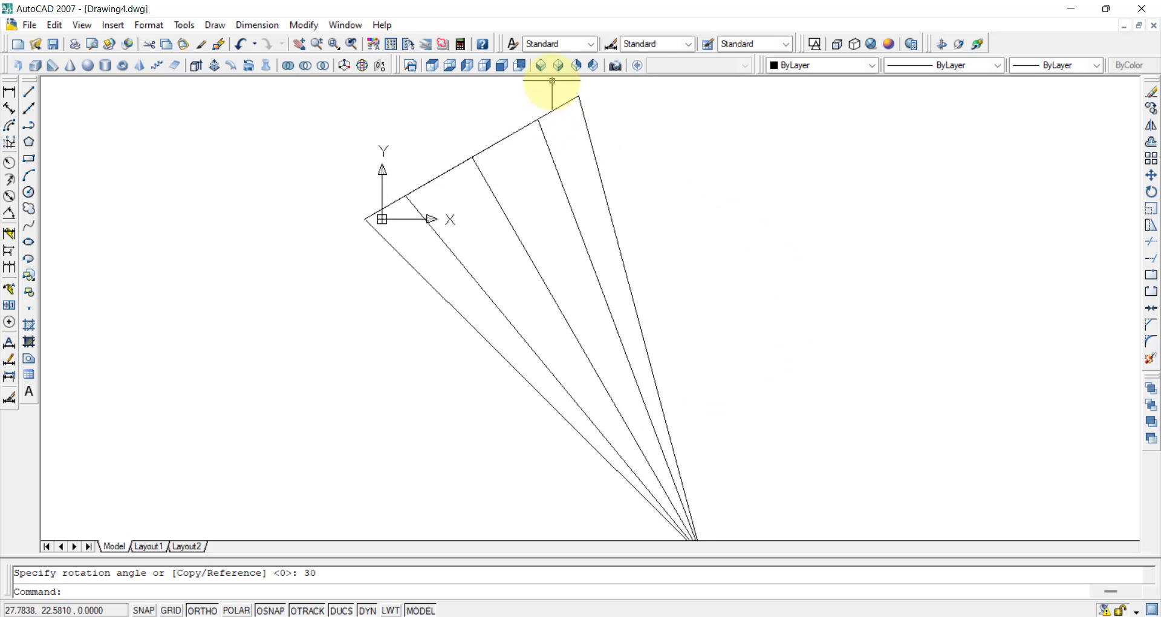
left_click(541, 65)
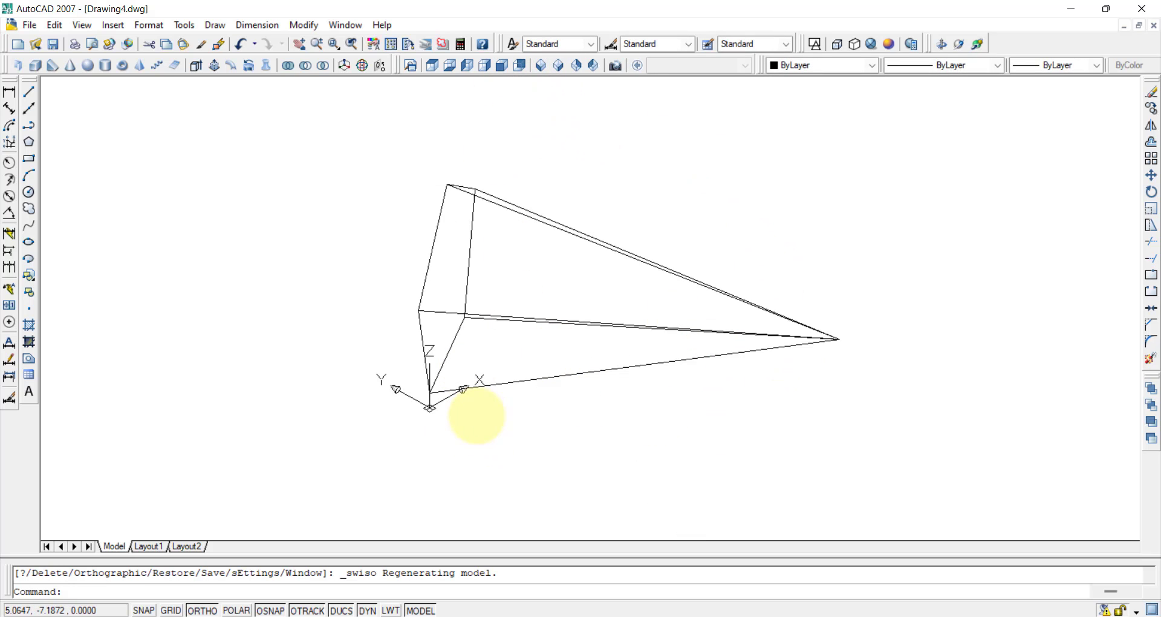
left_click(888, 44)
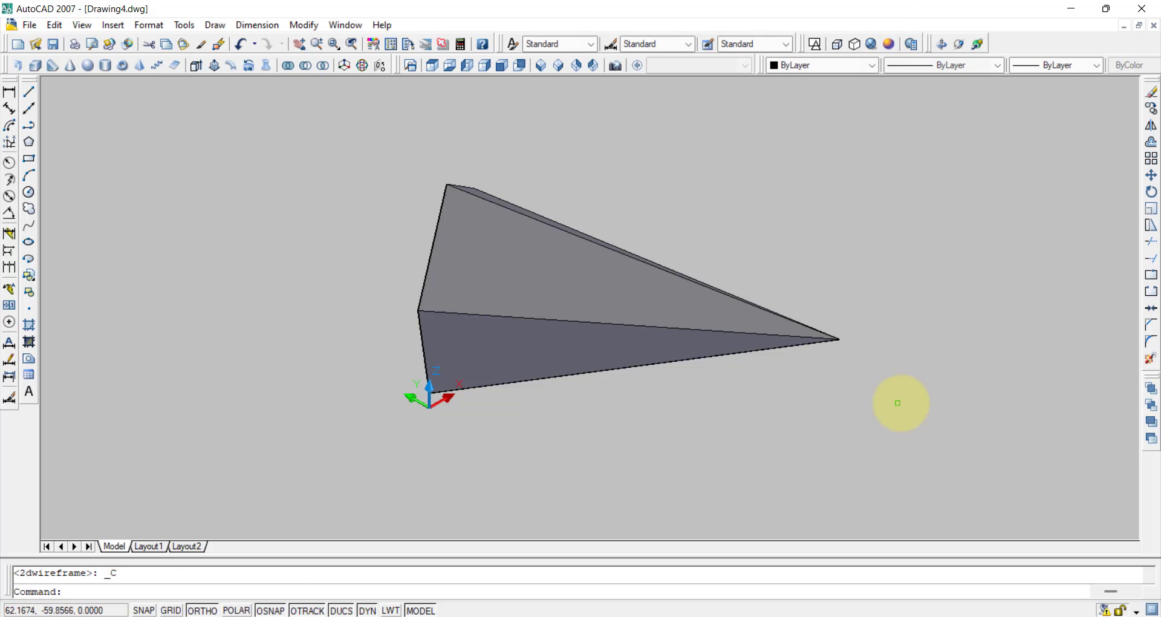
left_click(981, 44)
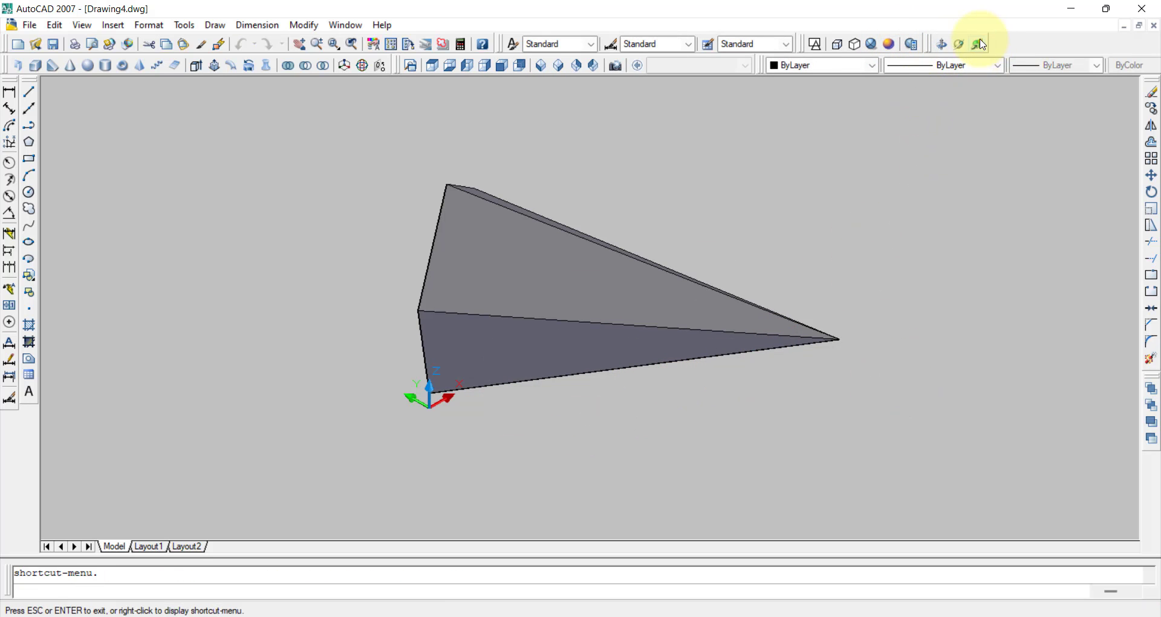
mouse_move(985, 194)
left_mouse_down()
mouse_move(928, 199)
mouse_move(897, 241)
mouse_move(819, 290)
mouse_move(825, 262)
mouse_move(768, 274)
mouse_move(799, 274)
mouse_move(771, 446)
left_mouse_up()
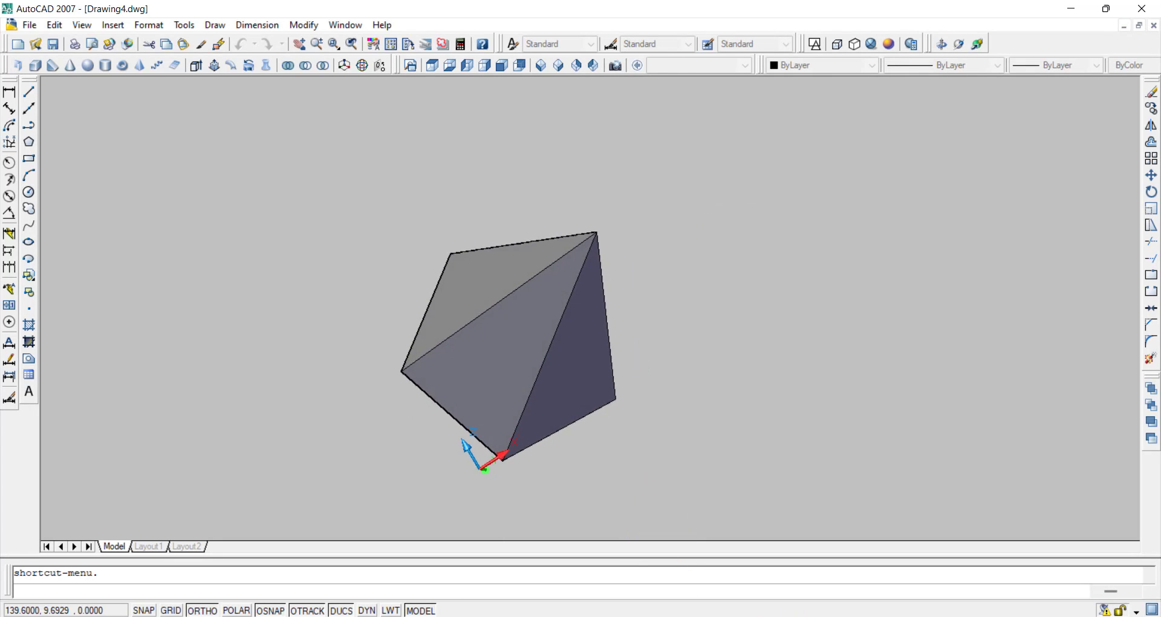
Switch to the Word document and go back through the exercises to the title at its beginning.
left_click(759, 614)
scroll(694, 322, "up", 2)
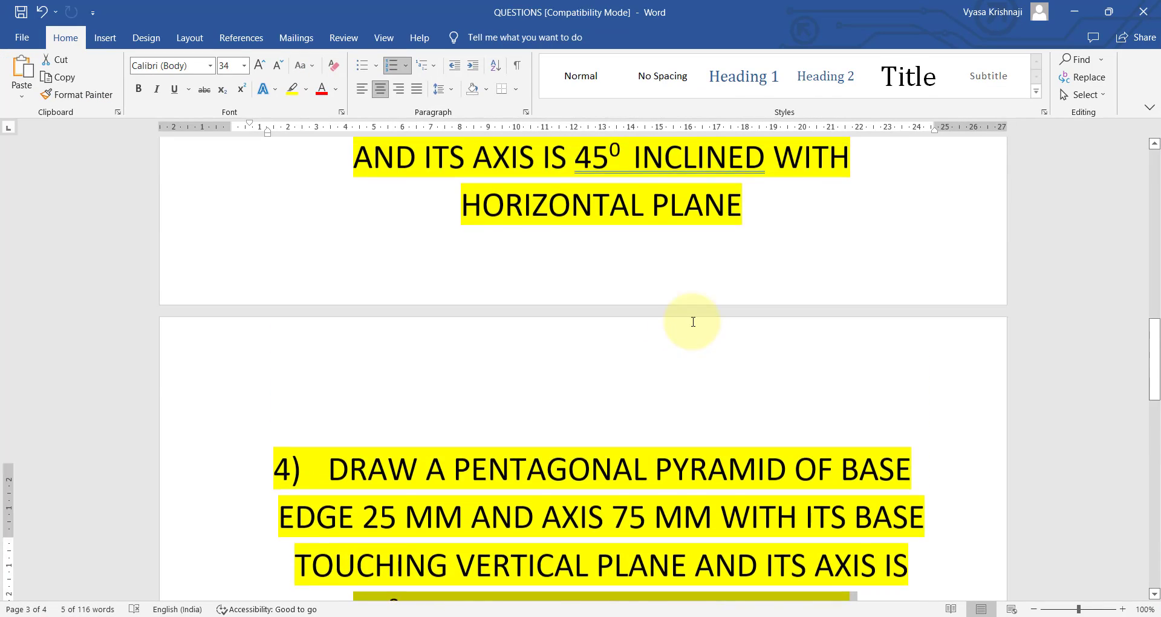
scroll(693, 322, "up", 15)
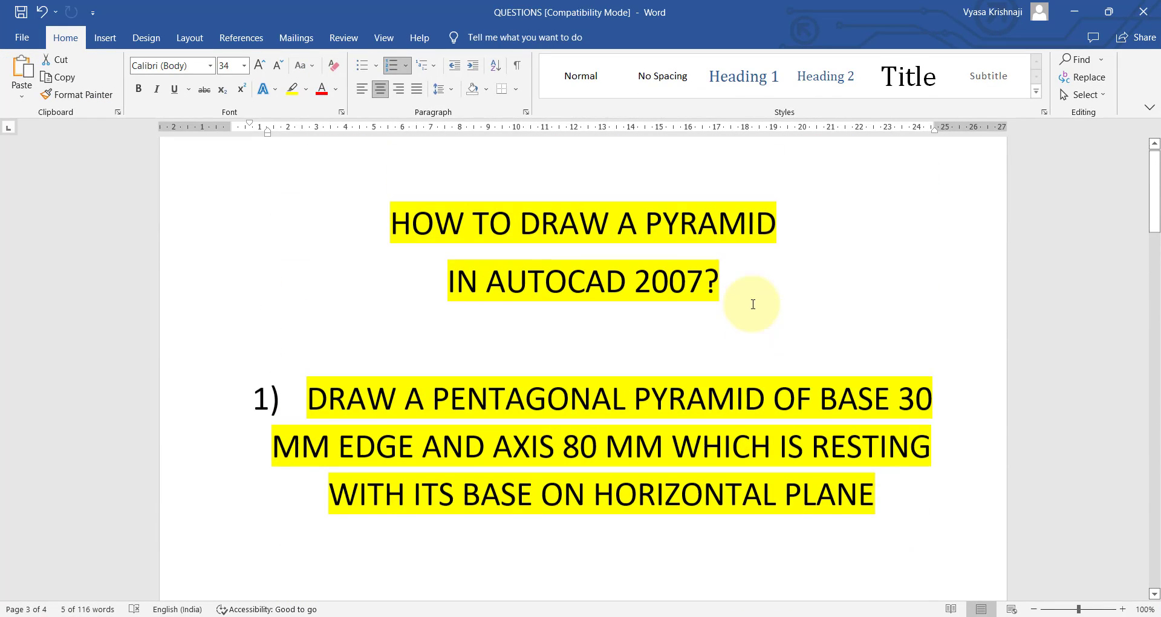
scroll(753, 305, "up", 1)
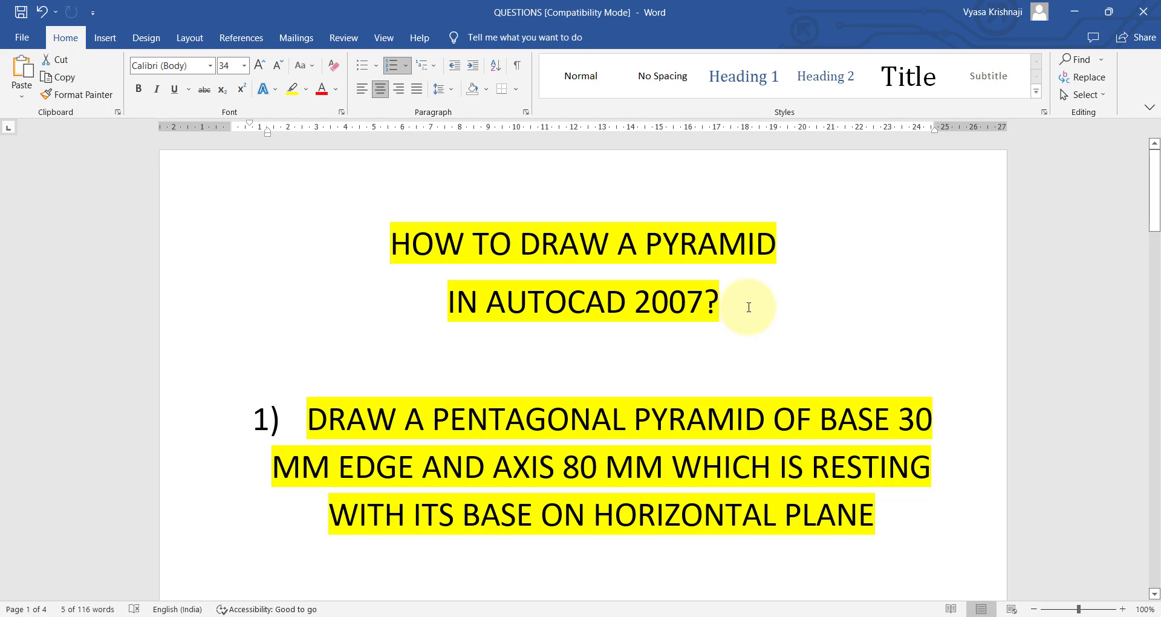